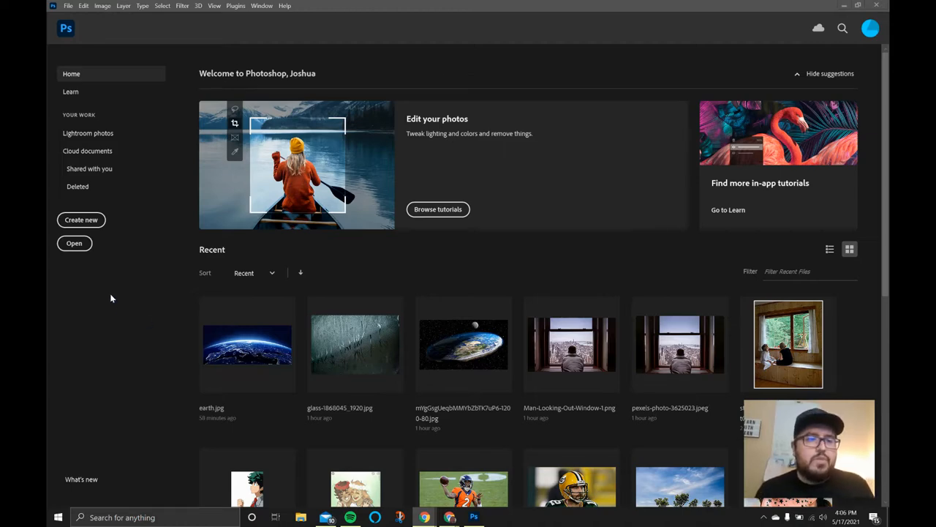
Open the image Man-Looking-Out-Window-1 from the Downloads folder.
click(78, 246)
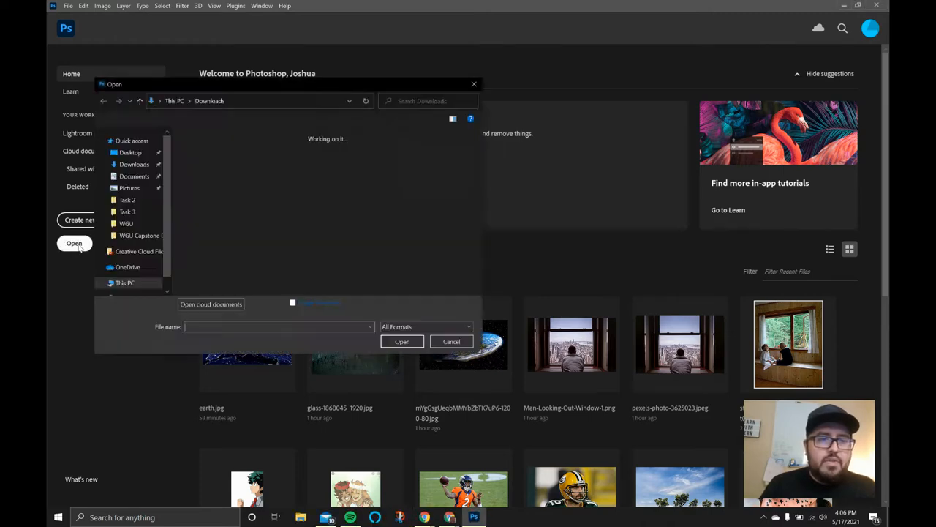
scroll(355, 234, down, 3)
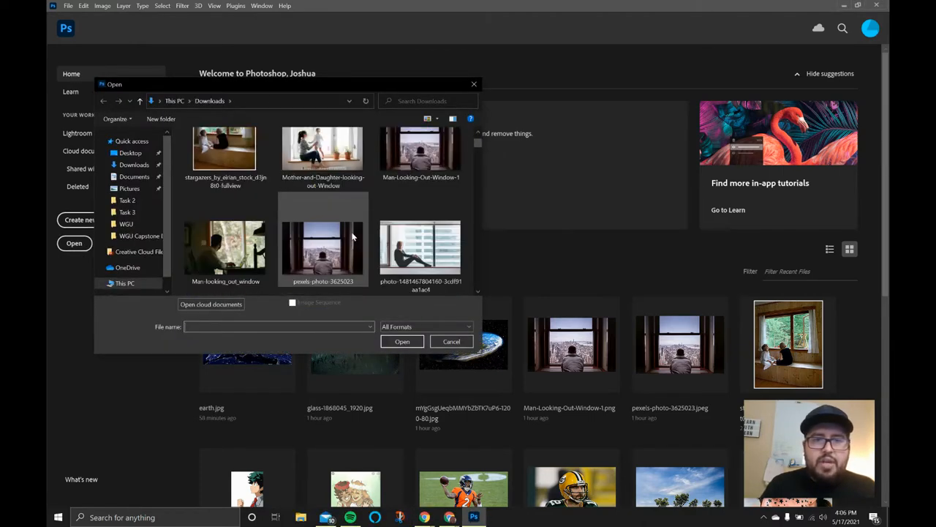
click(436, 159)
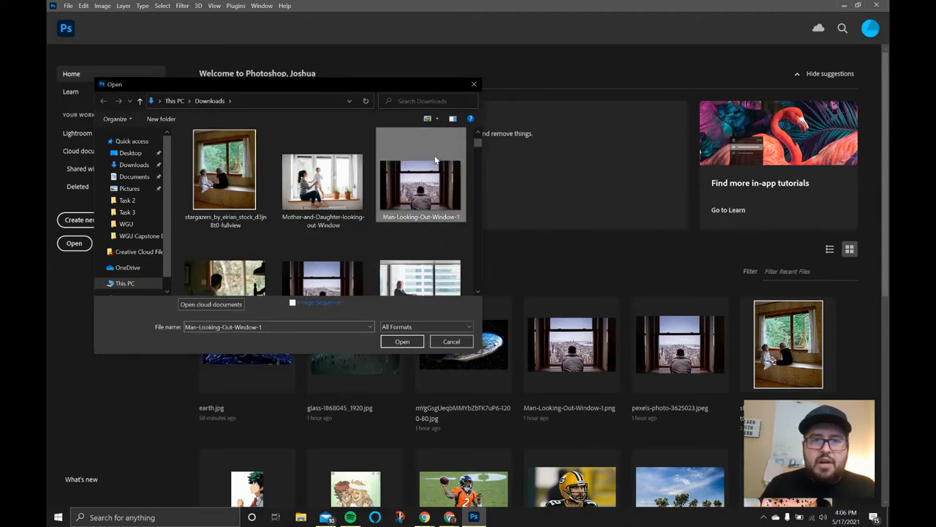
click(402, 342)
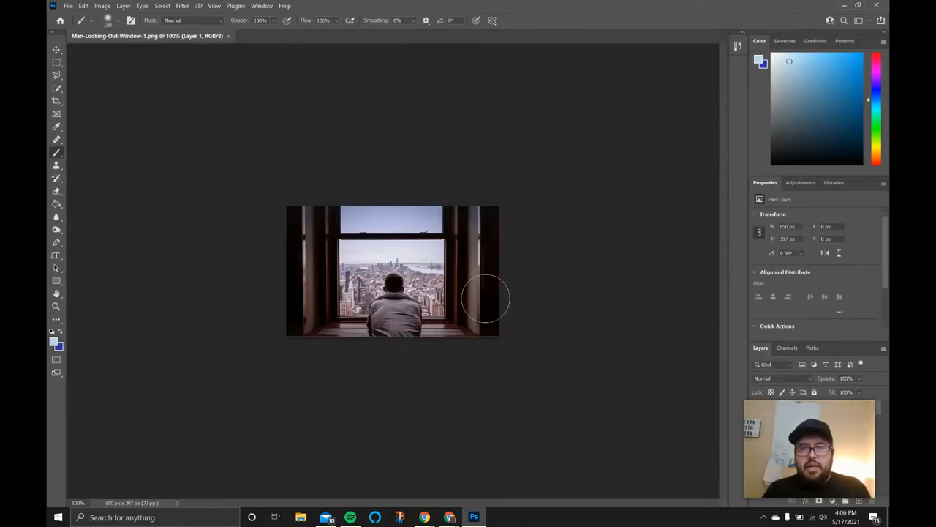
mouse_move(820, 409)
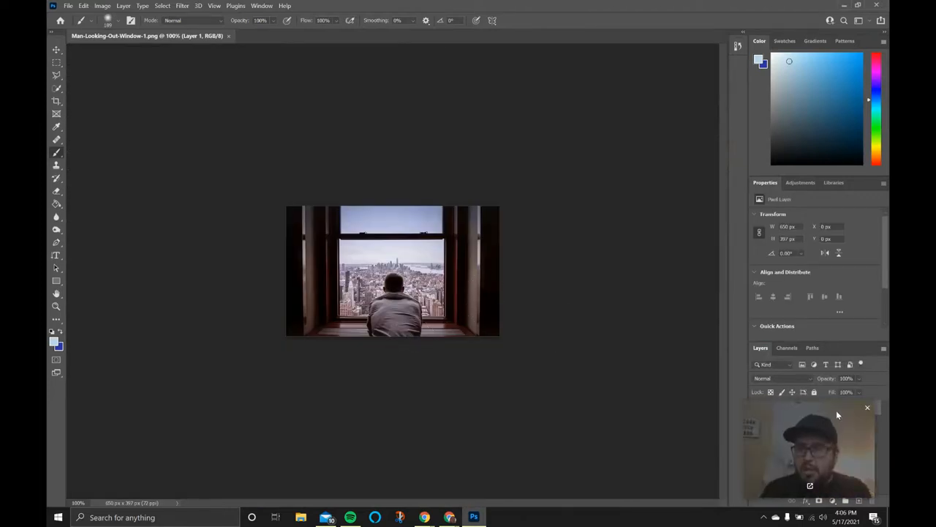
drag(834, 406, 830, 49)
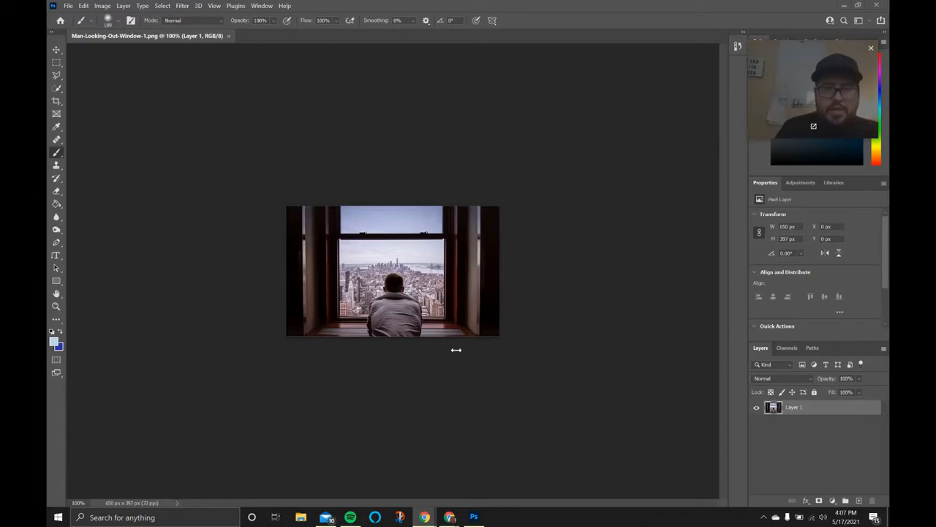
scroll(456, 350, up, 8)
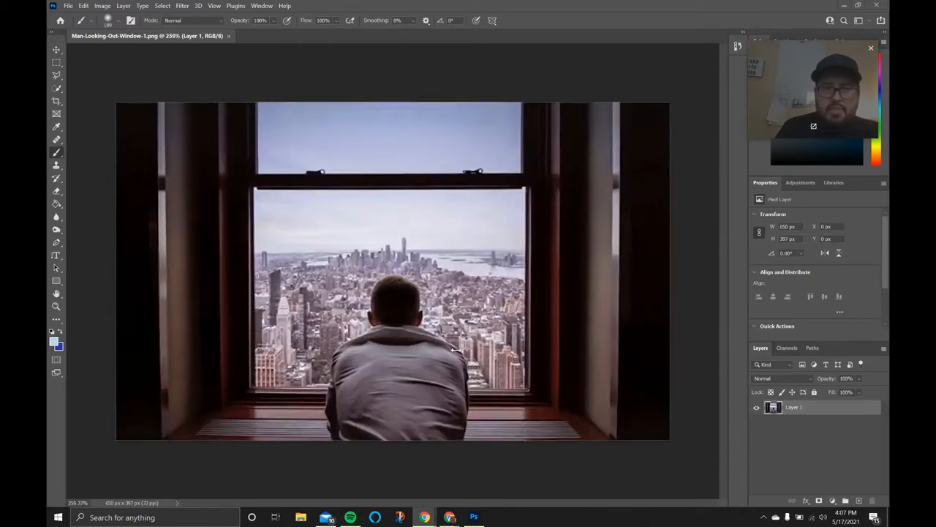
scroll(456, 350, up, 3)
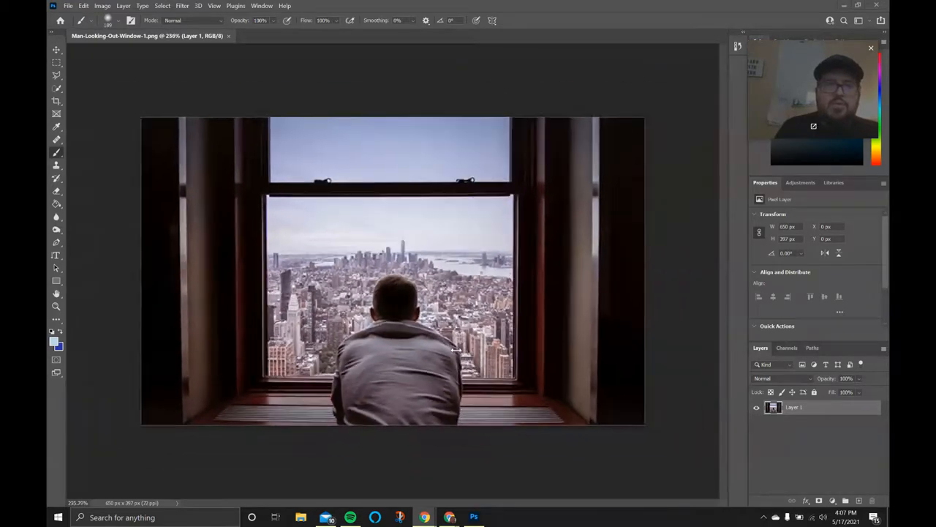
scroll(456, 350, down, 8)
scroll(456, 350, up, 8)
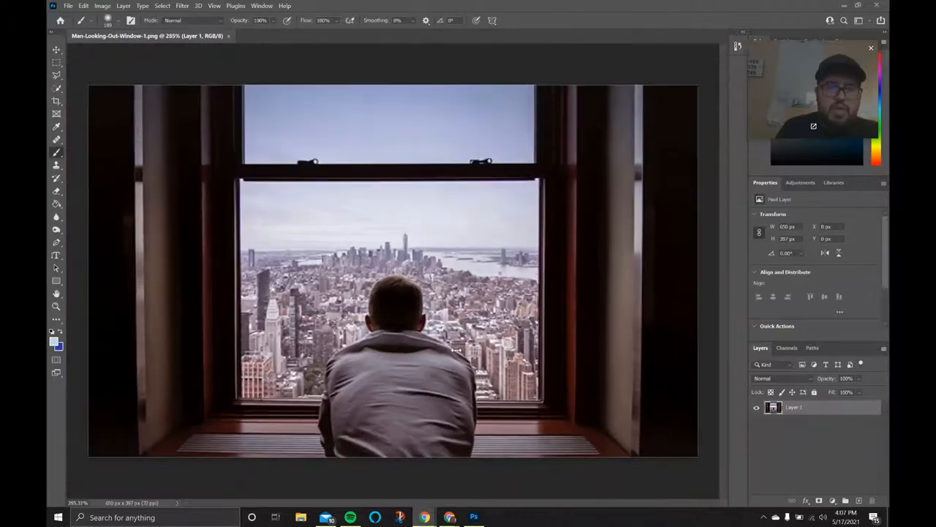
scroll(456, 349, down, 1)
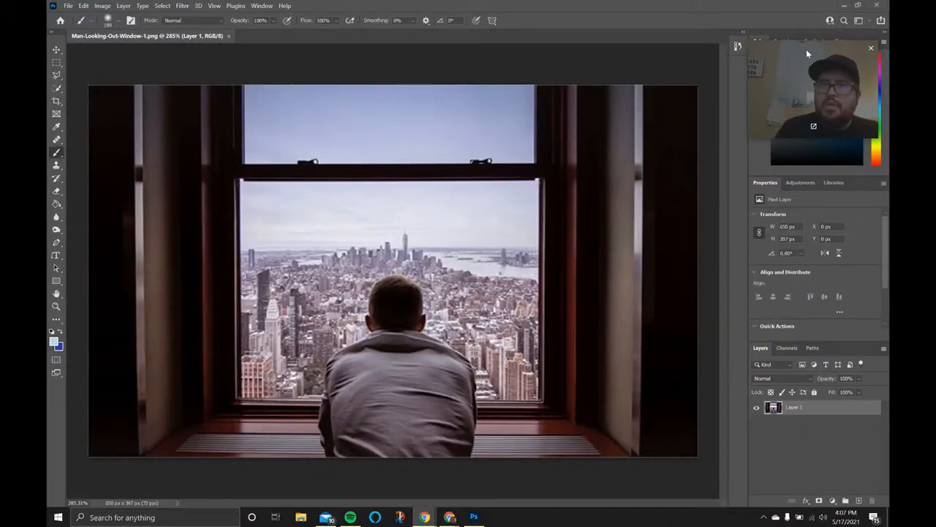
mouse_move(806, 49)
mouse_down()
mouse_move(763, 256)
mouse_move(814, 66)
mouse_up()
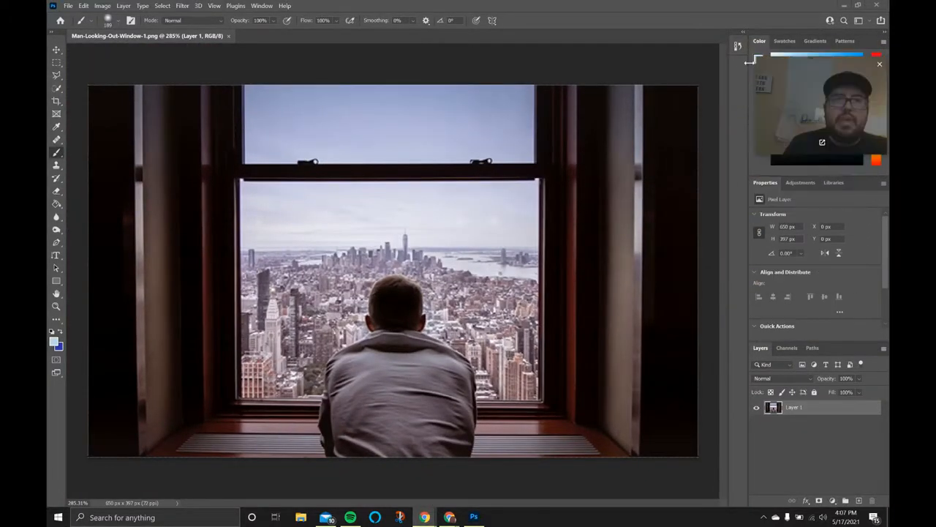
click(215, 5)
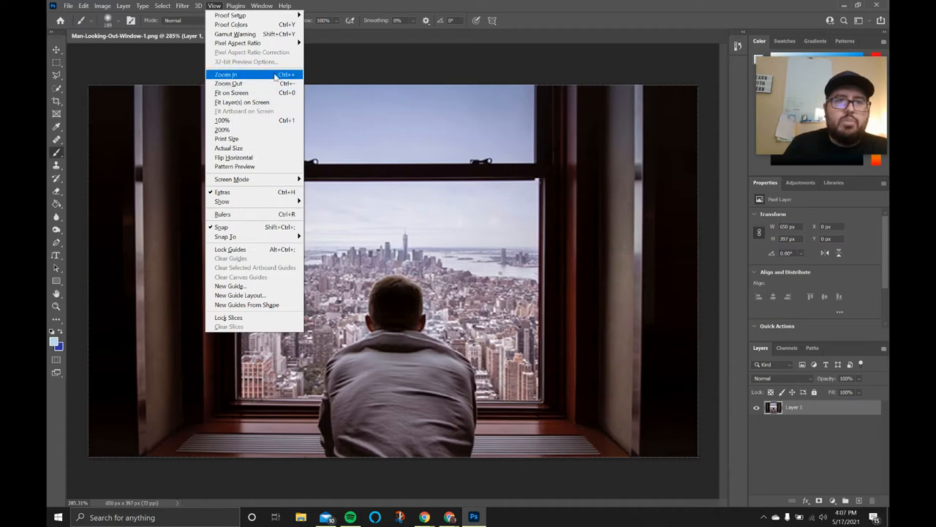
click(369, 5)
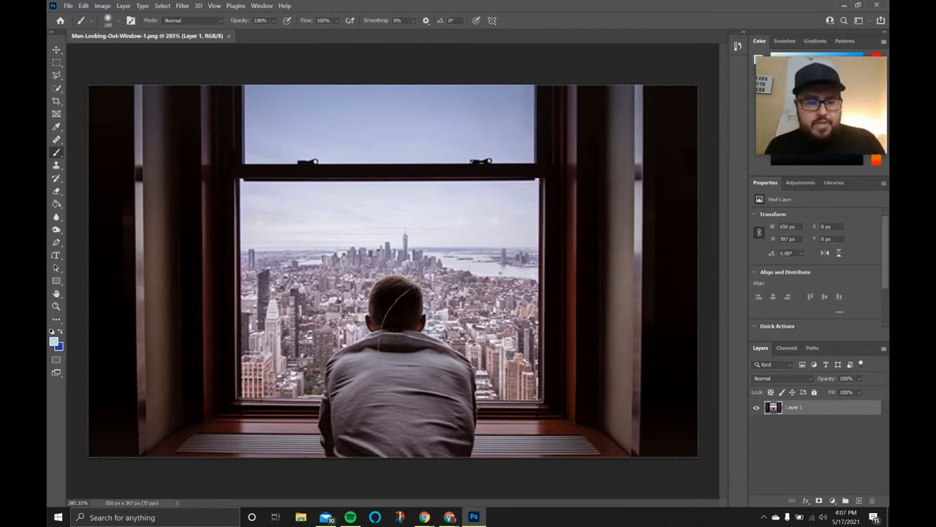
Activate the Polygonal Lasso Tool for outlining the window panes.
scroll(449, 344, up, 2)
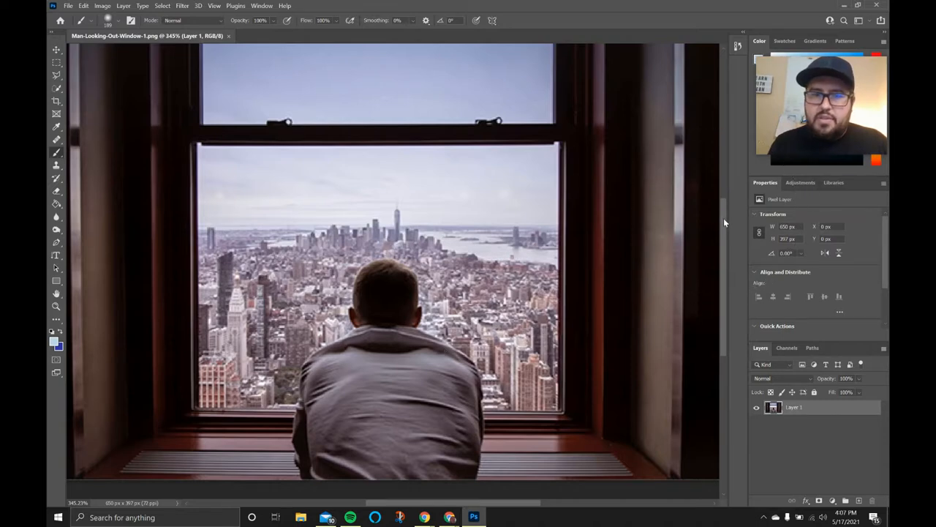
drag(724, 218, 724, 211)
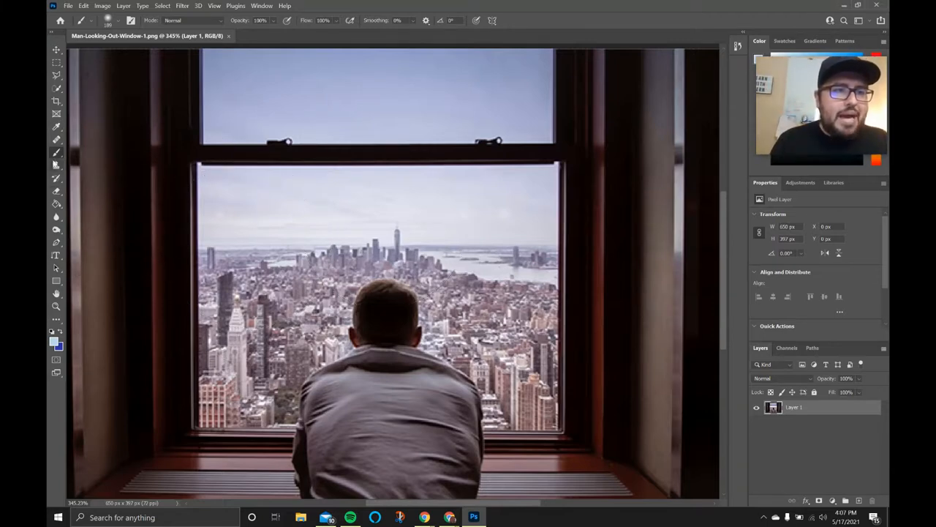
click(57, 76)
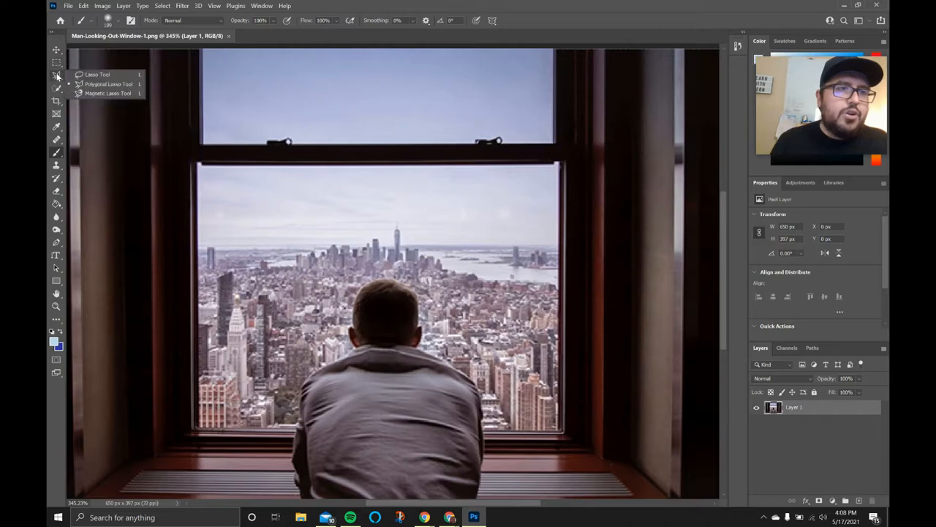
click(107, 86)
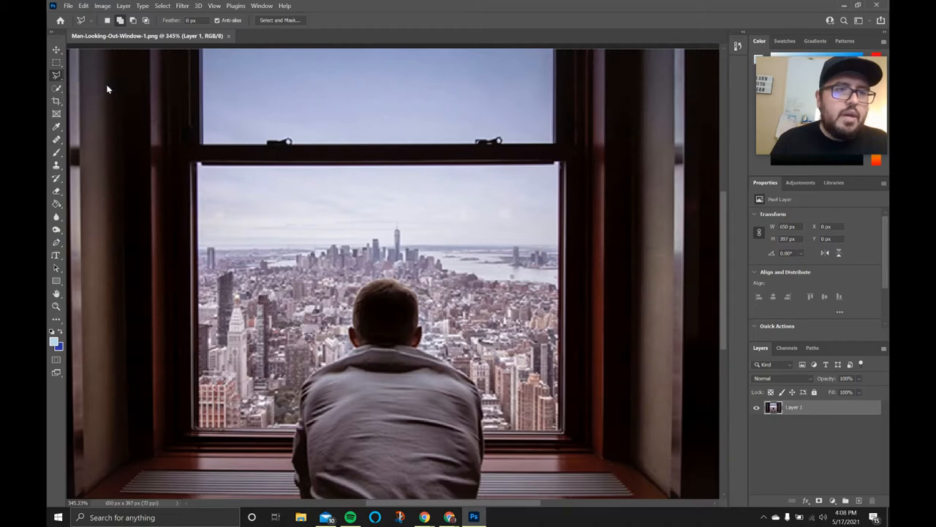
click(199, 164)
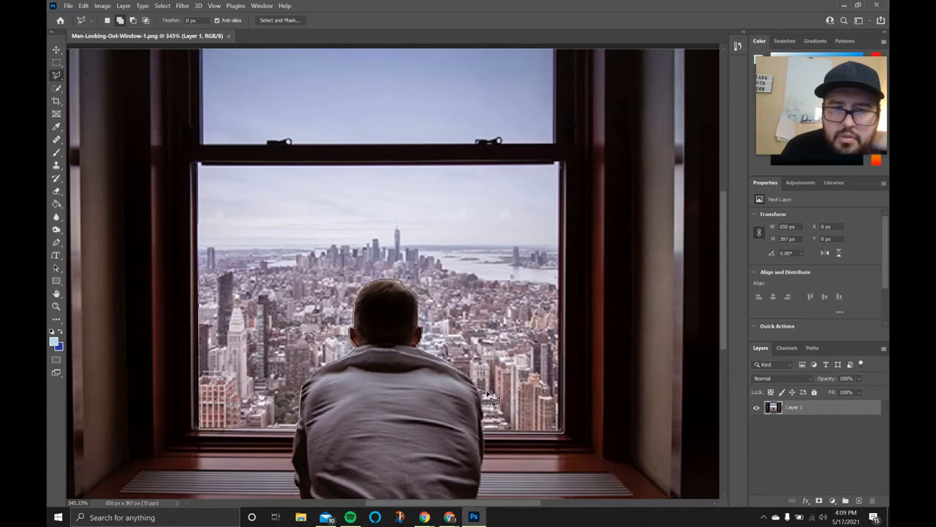
double_click(488, 437)
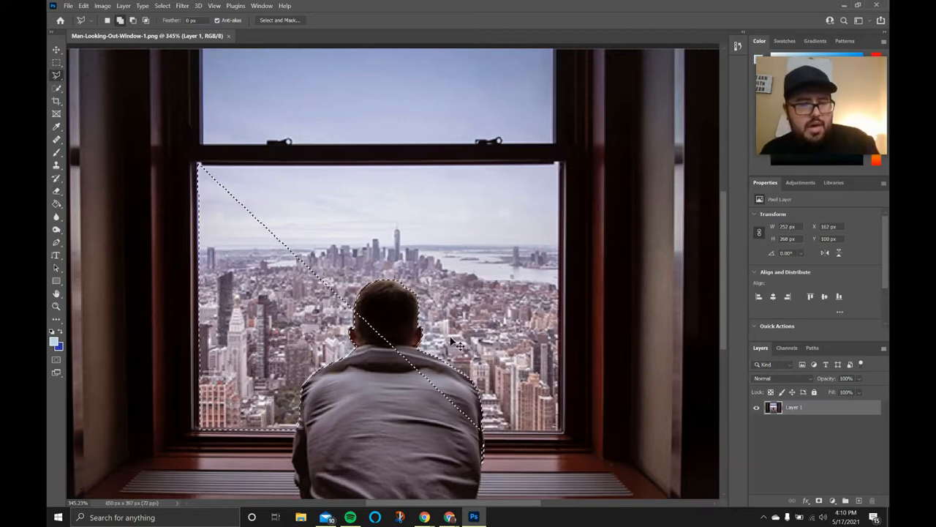
key(ctrl+d)
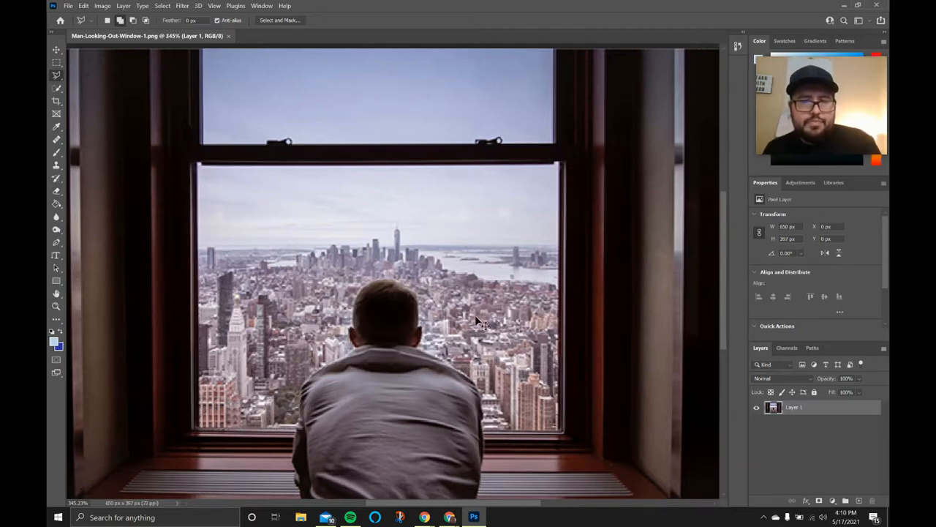
Select the city view in the lower window pane with a closed polygonal outline that follows the man's shoulders and head, leaving him out.
click(198, 165)
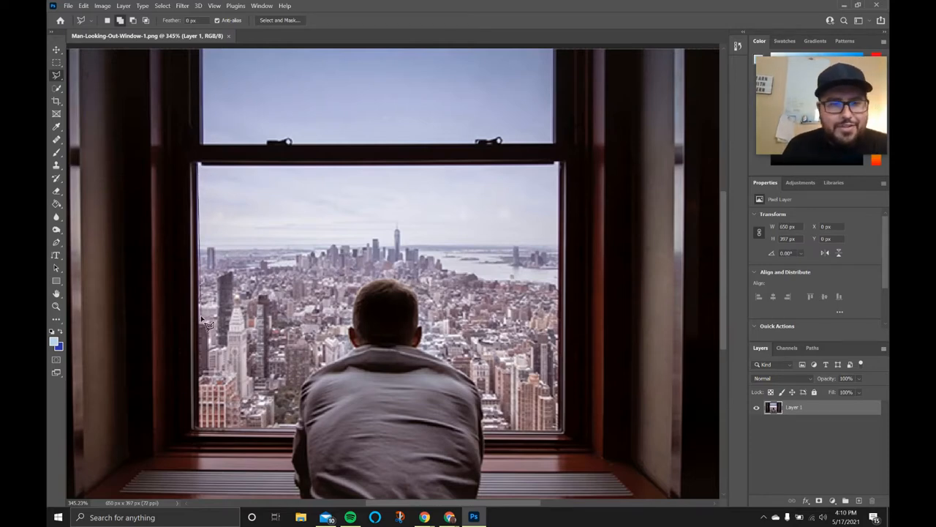
click(201, 430)
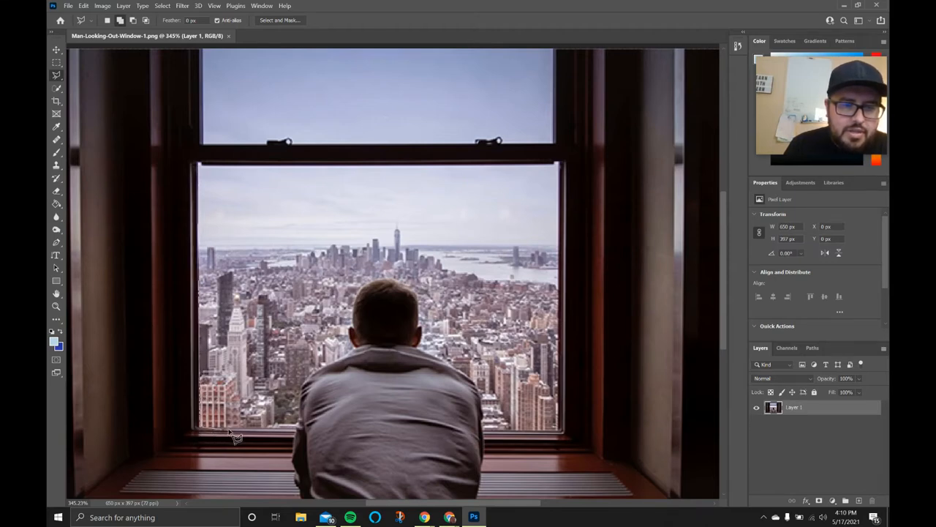
click(299, 428)
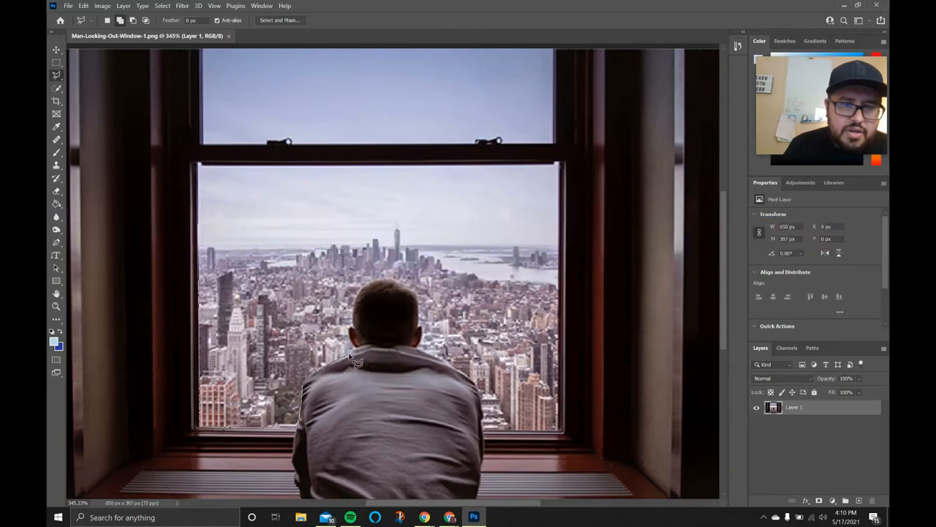
mouse_move(355, 362)
mouse_down()
mouse_move(363, 354)
mouse_move(489, 438)
mouse_up()
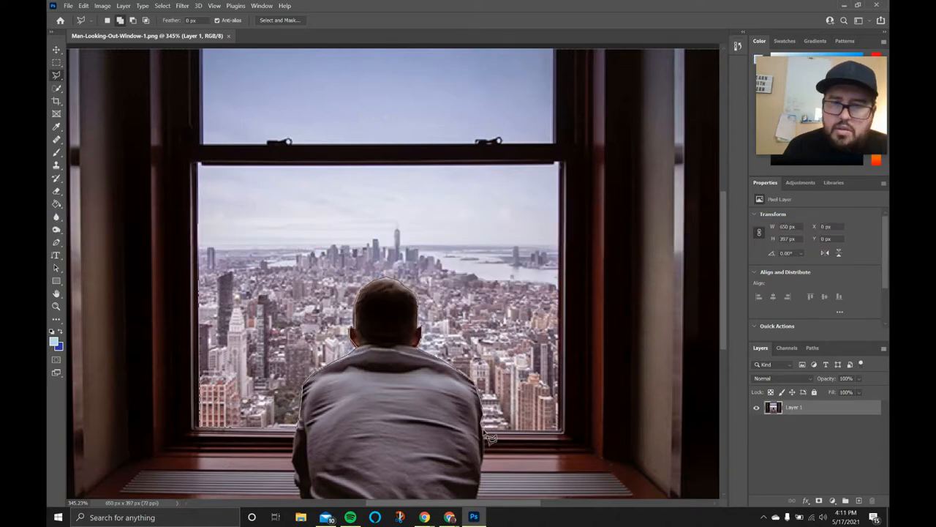
click(483, 433)
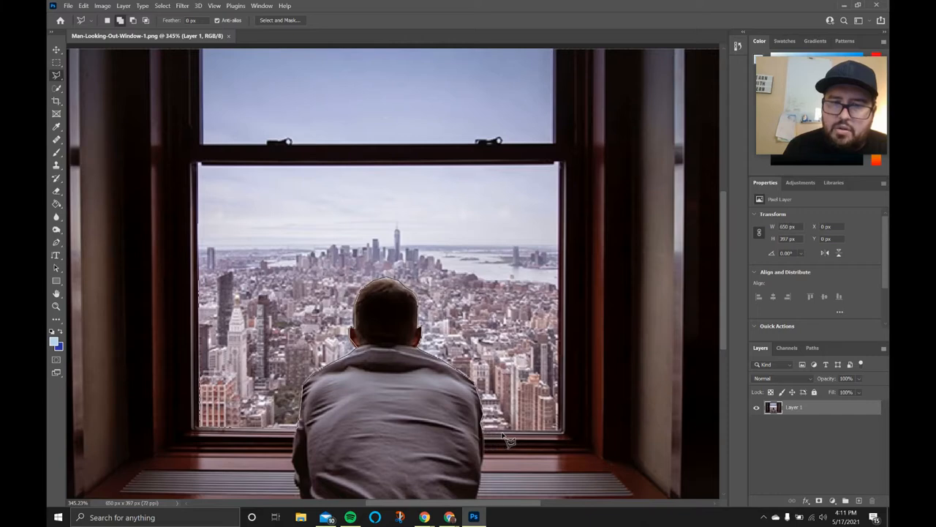
click(563, 432)
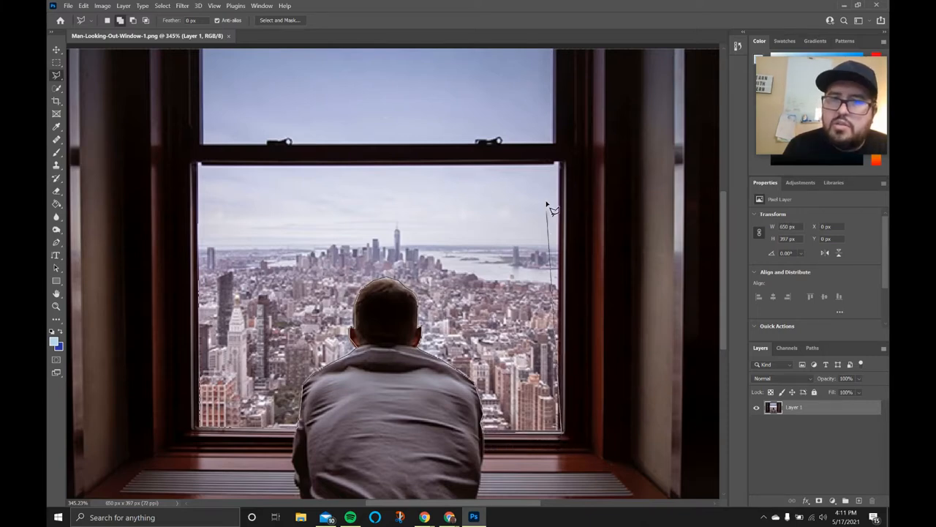
click(561, 162)
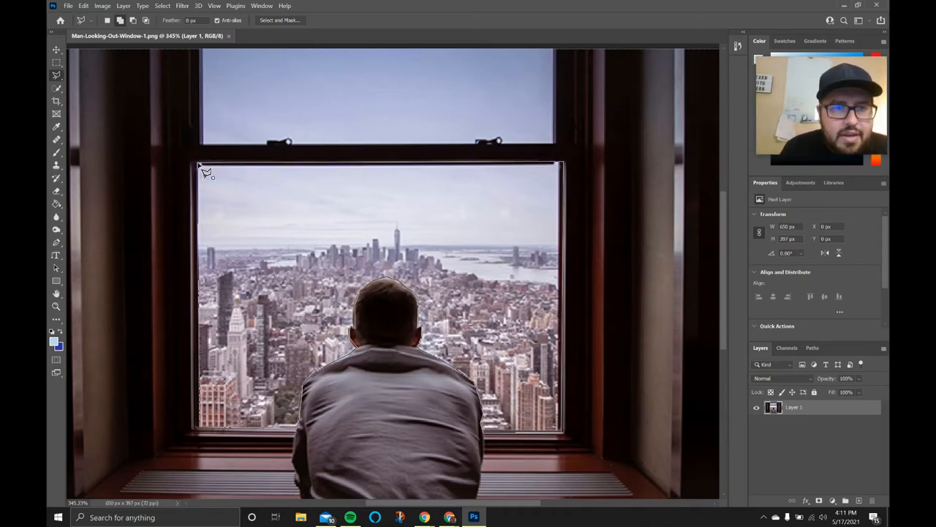
key(Caps_Lock)
key(Caps_Lock)
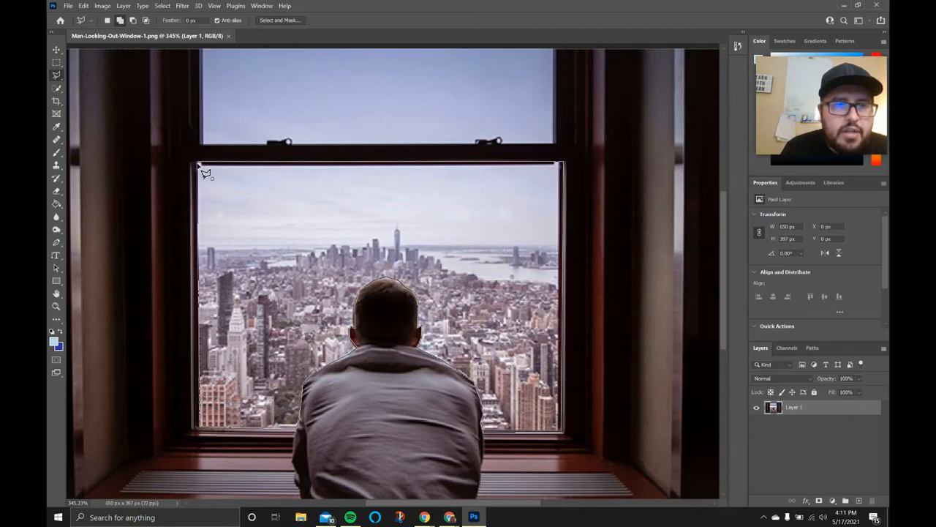
click(199, 165)
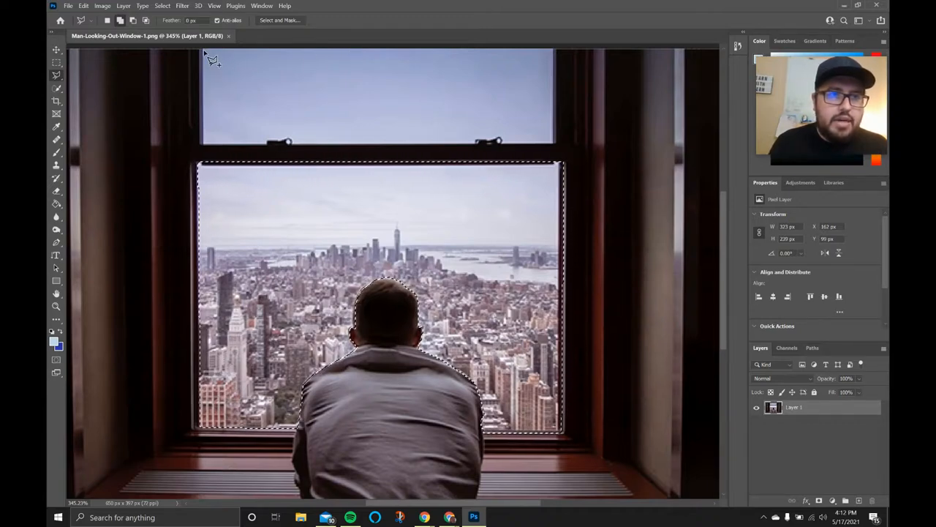
Add the upper window pane to the existing selection by outlining its four corners with the Polygonal Lasso in Add to Selection mode.
click(121, 20)
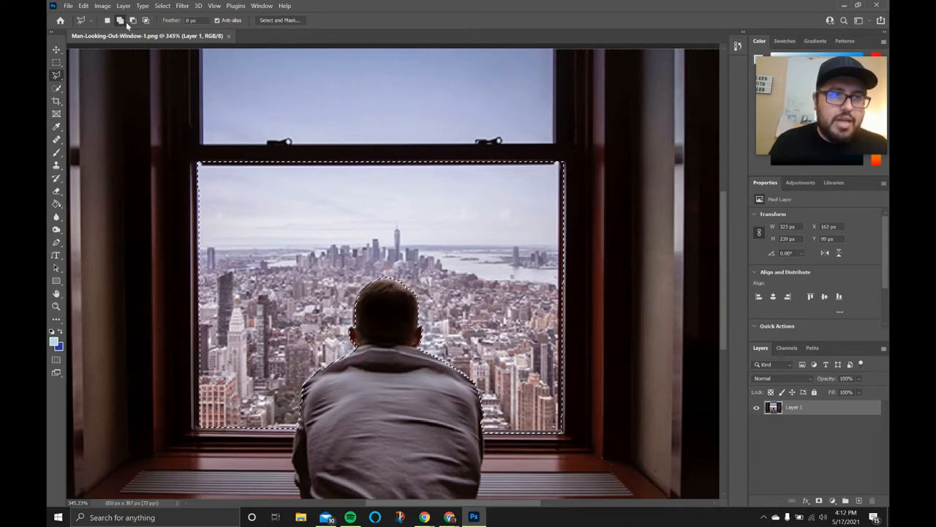
click(204, 51)
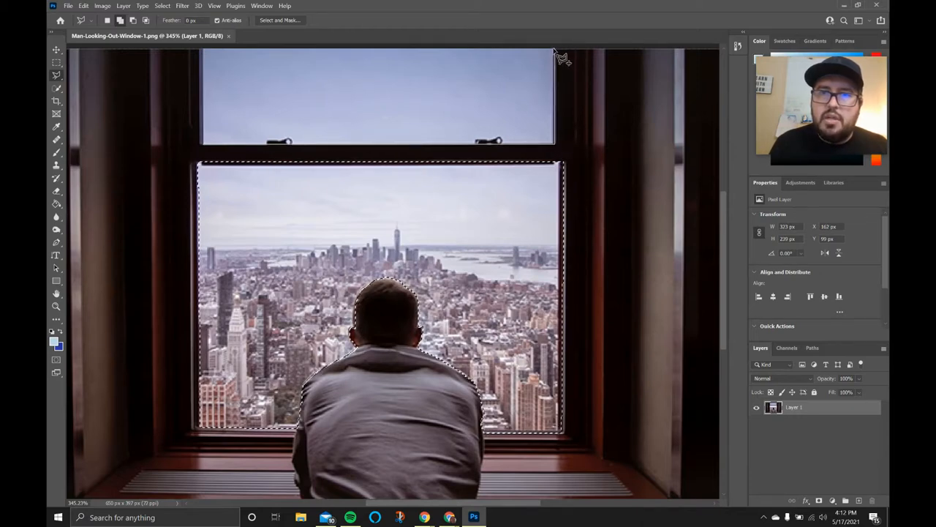
scroll(303, 42, up, 3)
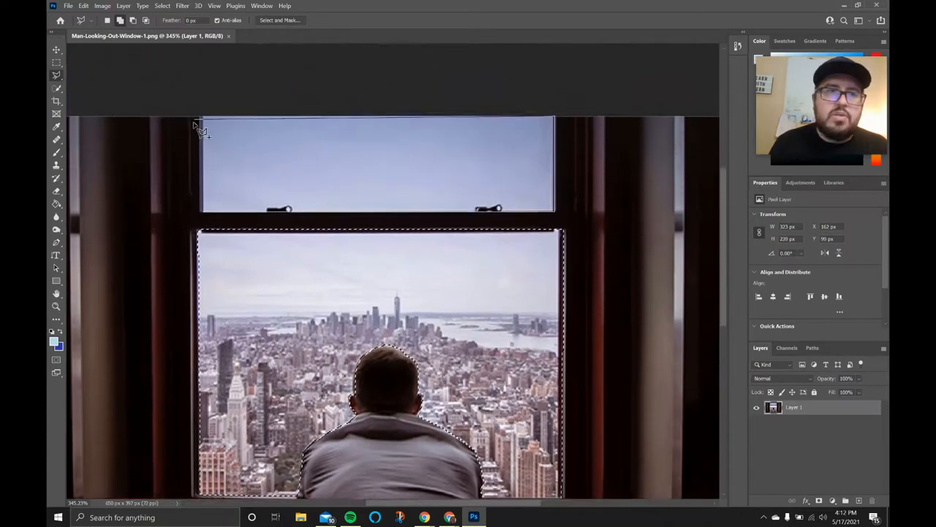
click(202, 117)
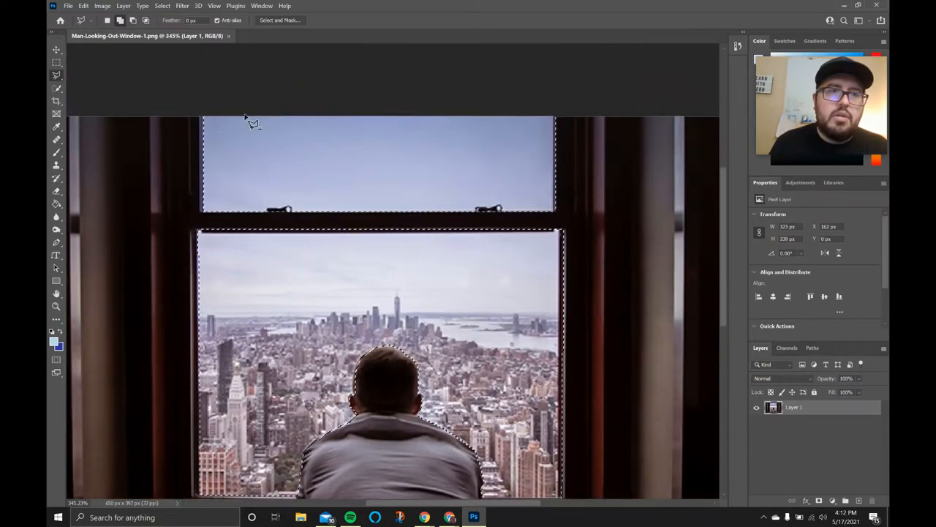
Add a layer mask to Layer 1 from the selection of both window panes.
scroll(543, 236, down, 2)
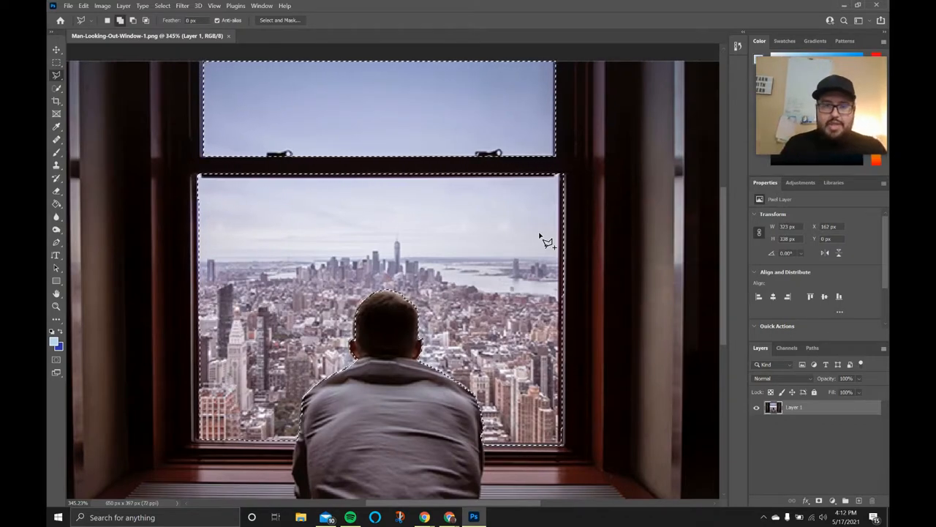
click(819, 503)
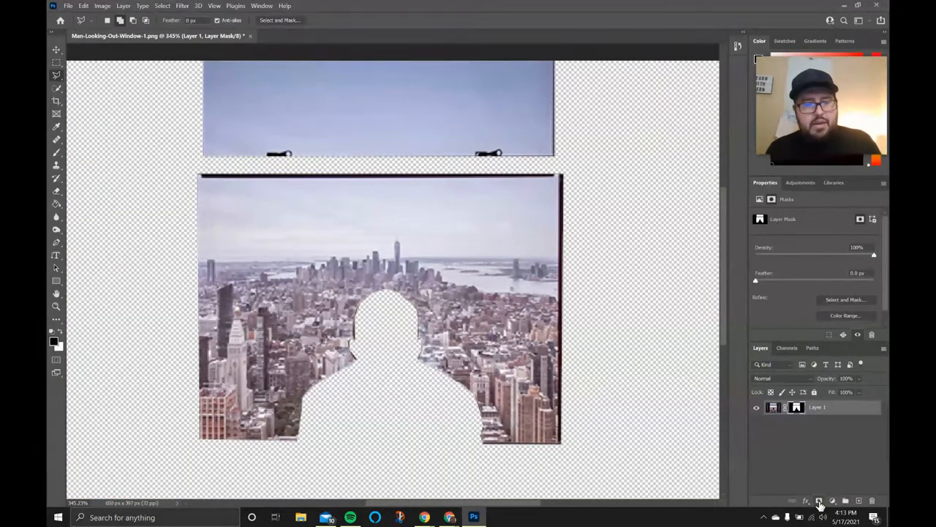
Replace Layer 1's layer mask with one made from the inverted selection, hiding both window panes and keeping the man and interior.
key(ctrl+z)
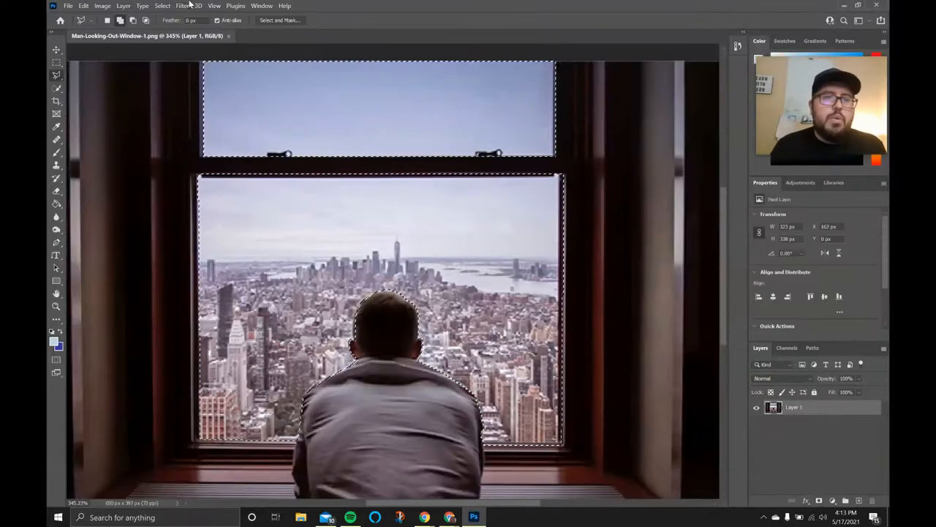
click(163, 6)
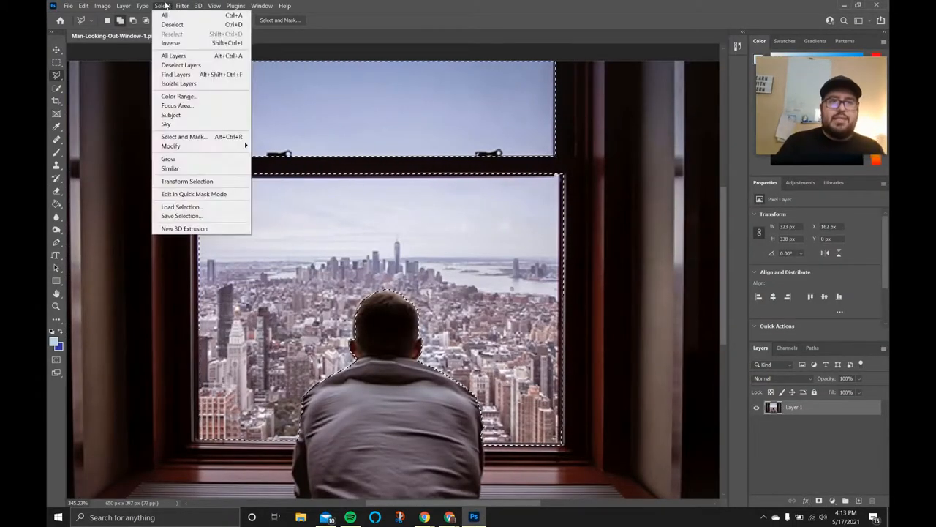
click(173, 44)
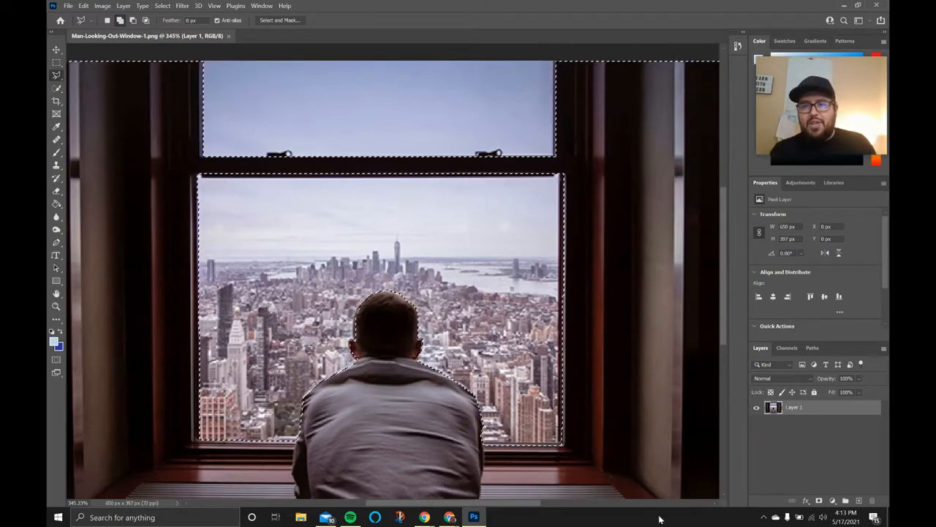
click(820, 500)
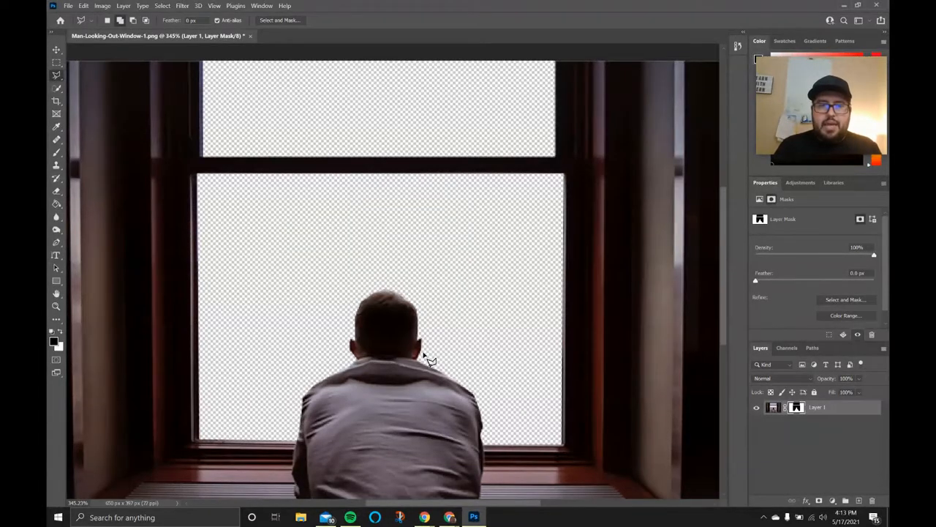
Activate the Brush tool with black as the foreground colour and reduce it to a small tip for refining the mask's edges.
scroll(434, 350, up, 1)
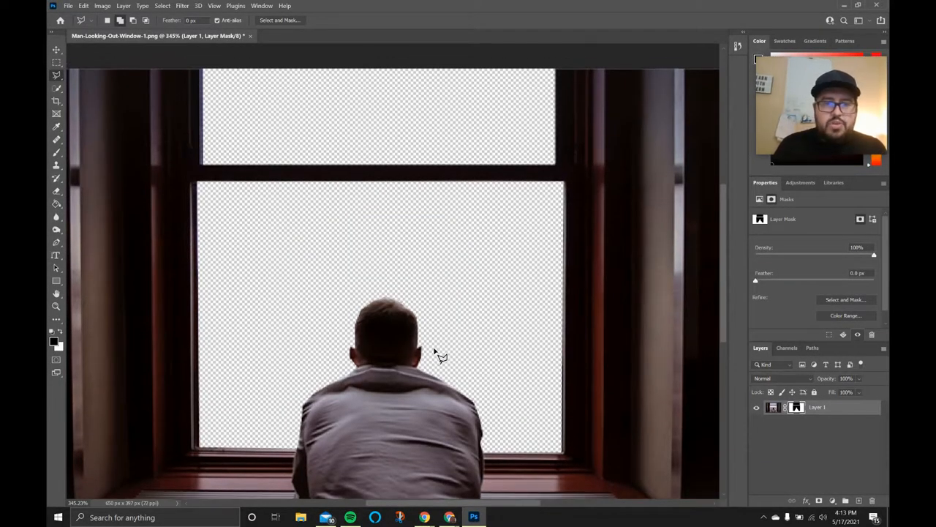
scroll(420, 357, up, 5)
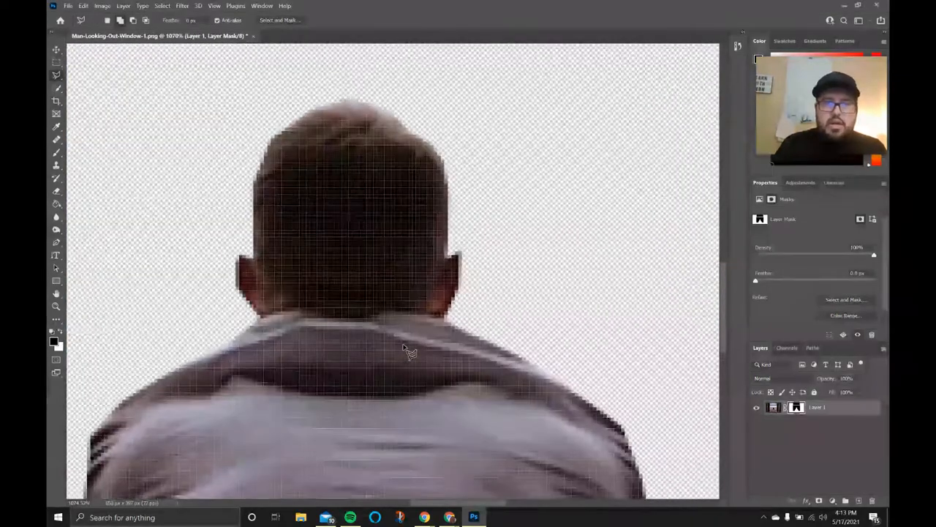
scroll(407, 351, down, 2)
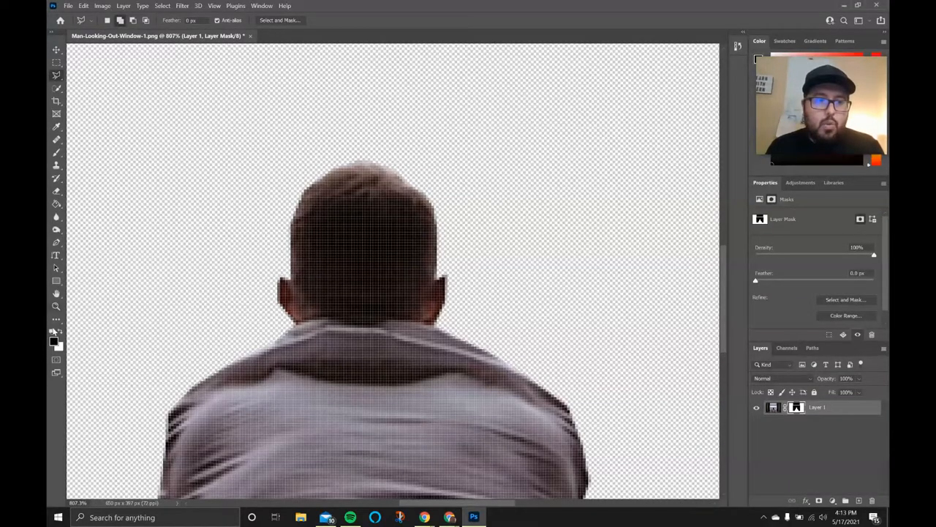
click(58, 152)
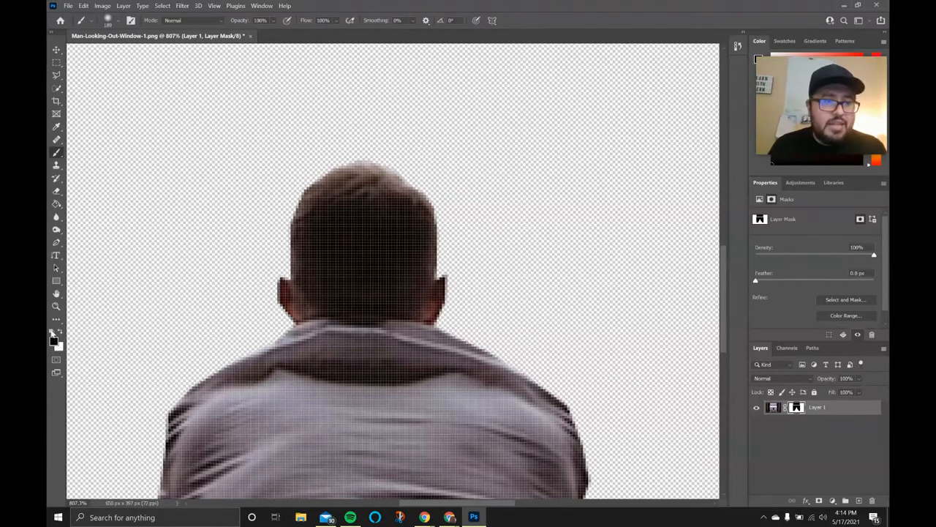
key(x)
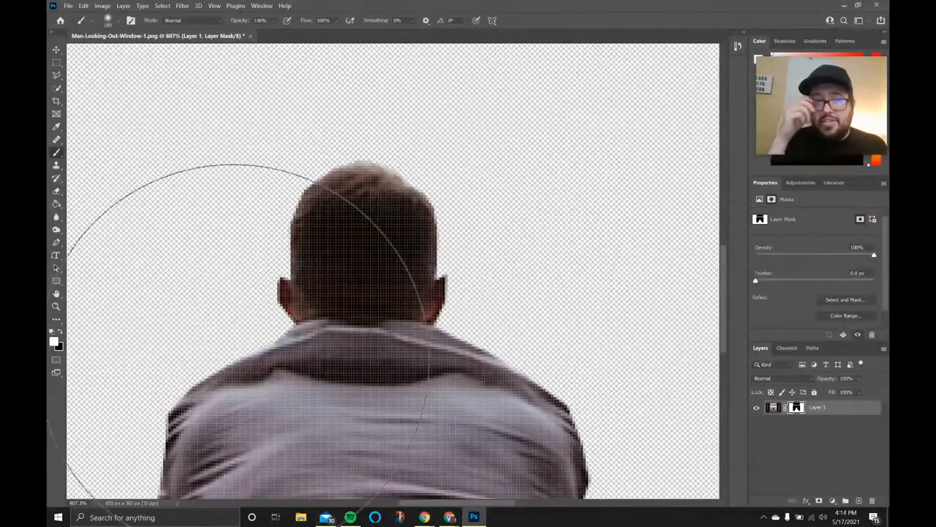
key(x)
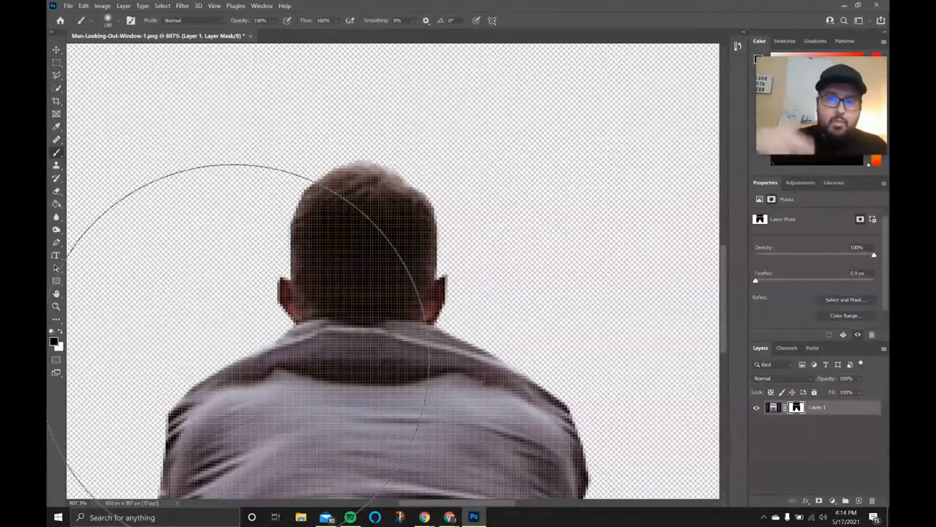
mouse_move(508, 261)
mouse_down()
mouse_move(493, 273)
mouse_move(354, 265)
mouse_move(136, 275)
mouse_up()
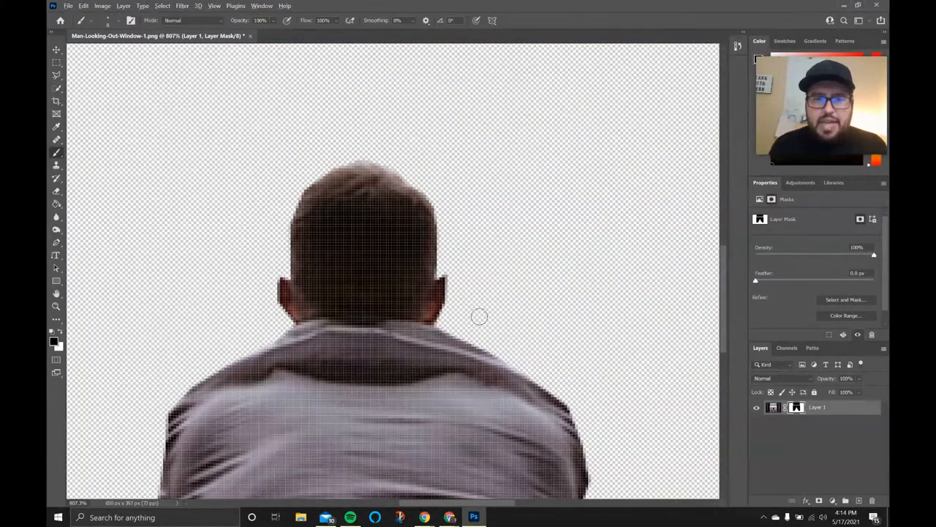
drag(479, 317, 480, 313)
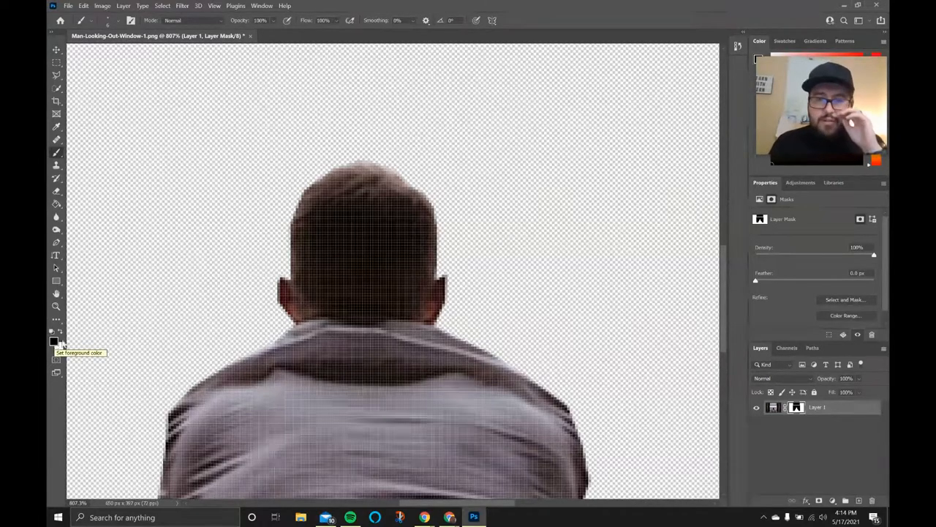
Try painting black on the layer mask beside the man's ear and across his head, undoing each stroke.
scroll(600, 229, down, 3)
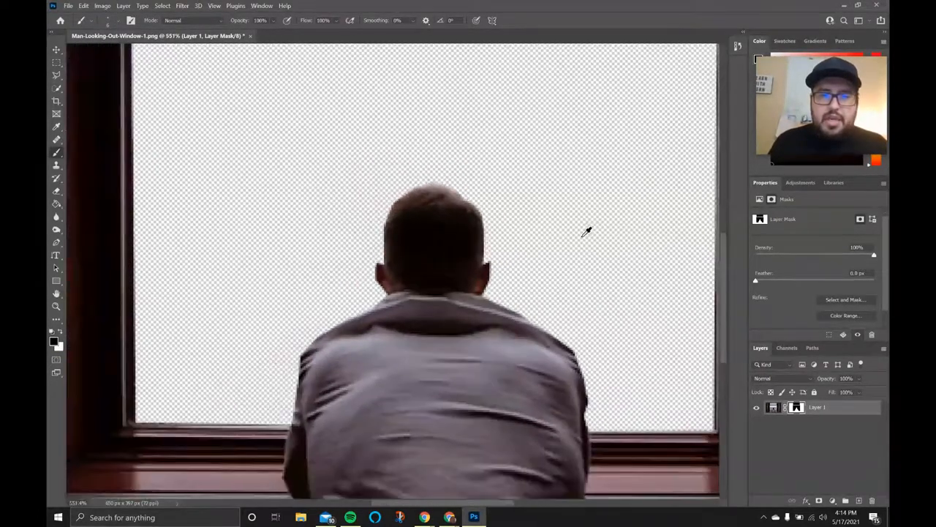
scroll(581, 234, up, 4)
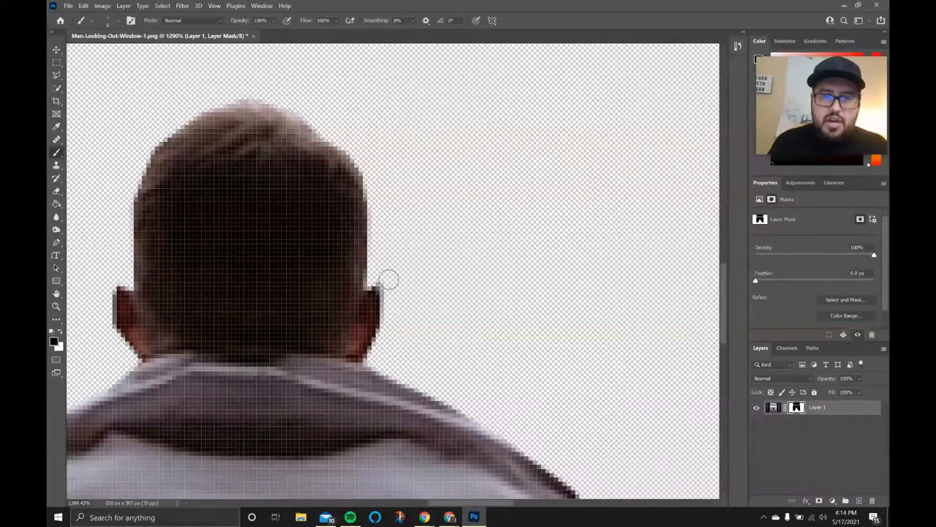
drag(106, 285, 105, 316)
key(ctrl+z)
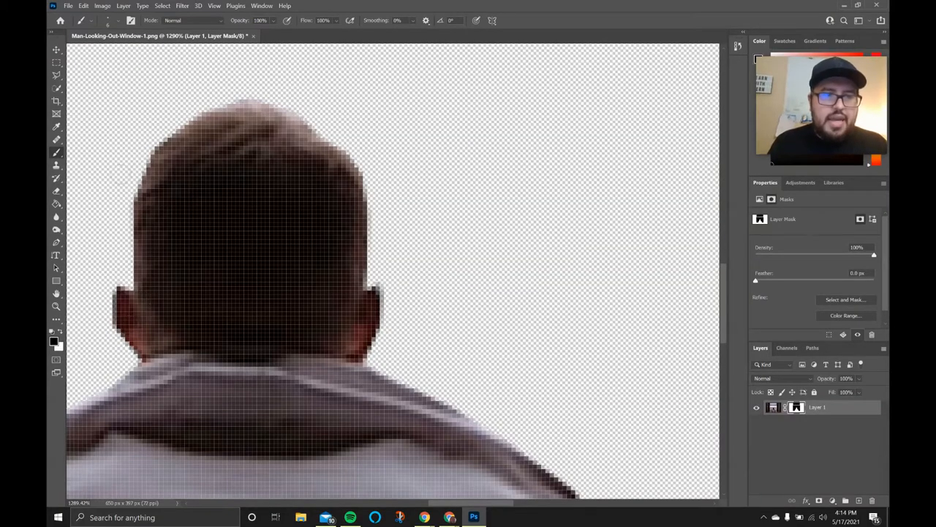
drag(117, 183, 652, 339)
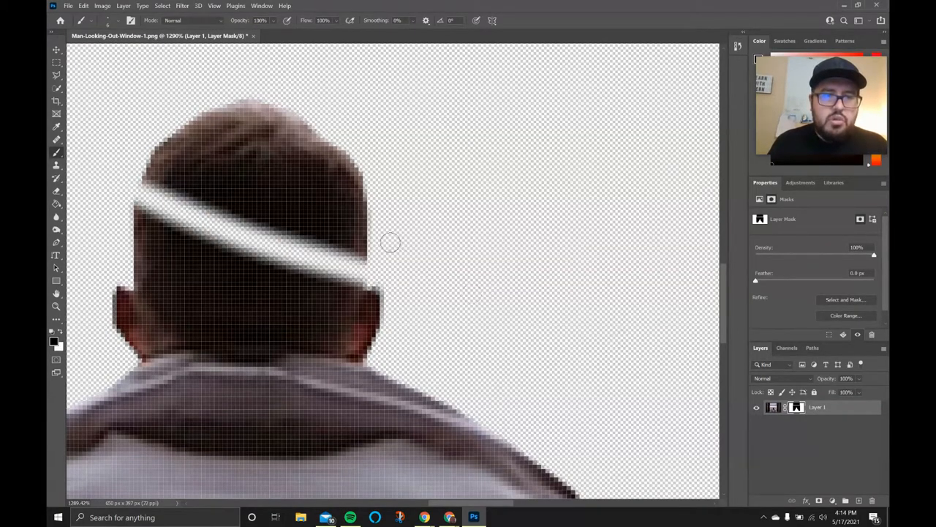
key(ctrl+z)
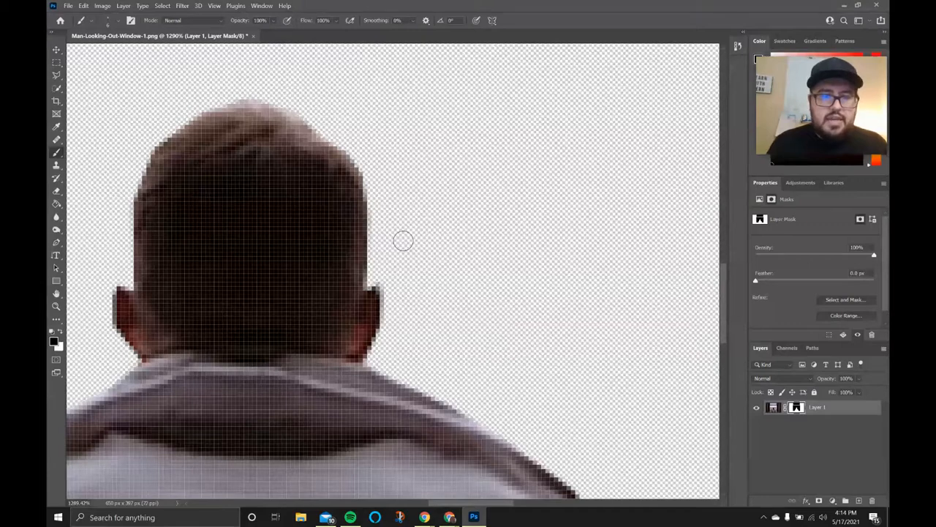
Try painting white on the layer mask beside the man's head to bring back part of the city view, and undo it.
scroll(443, 271, down, 3)
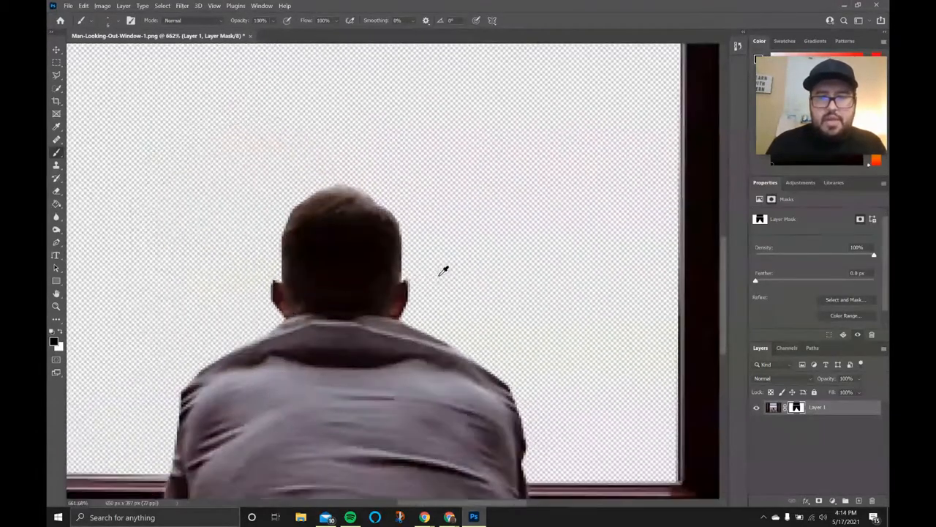
scroll(443, 270, down, 2)
scroll(505, 311, up, 4)
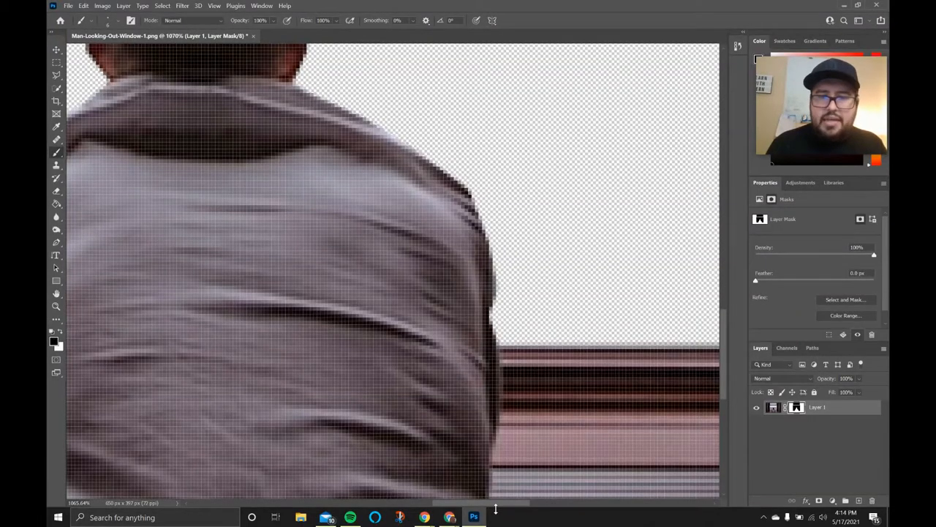
drag(496, 505, 435, 505)
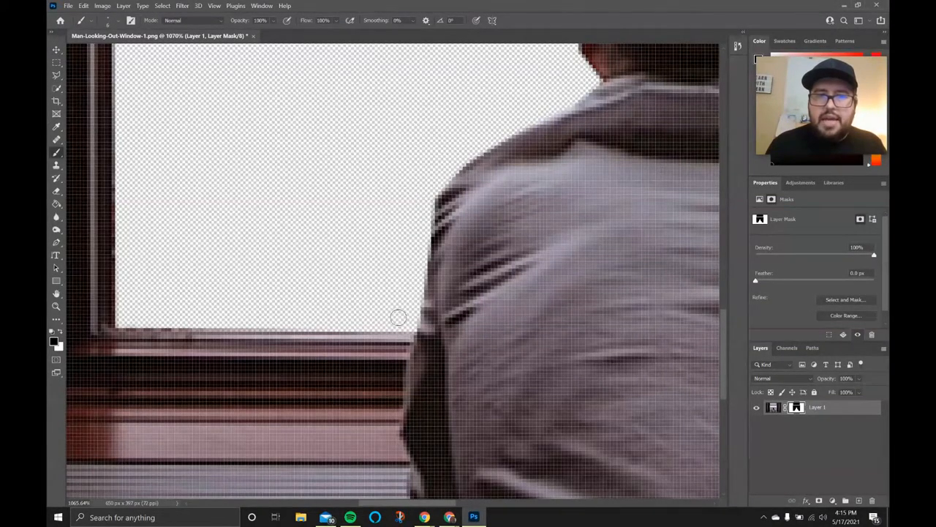
scroll(300, 334, up, 5)
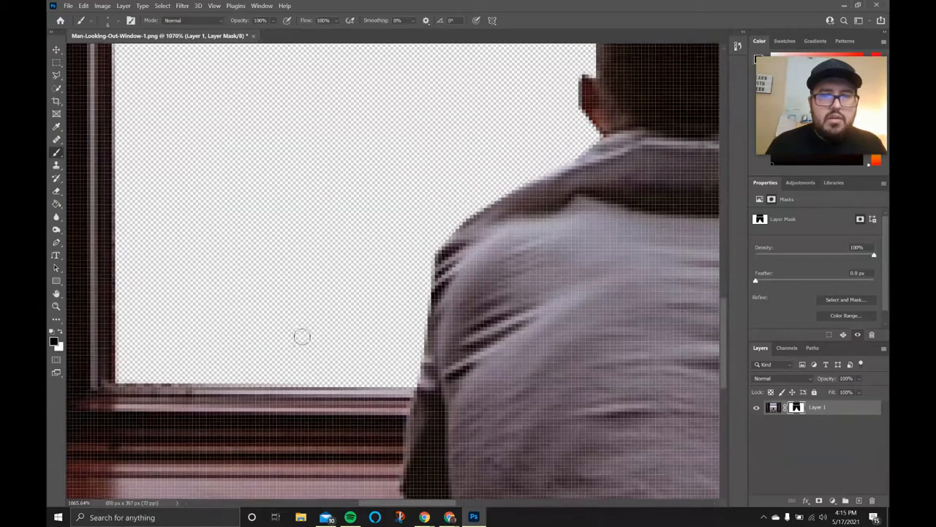
scroll(302, 333, up, 5)
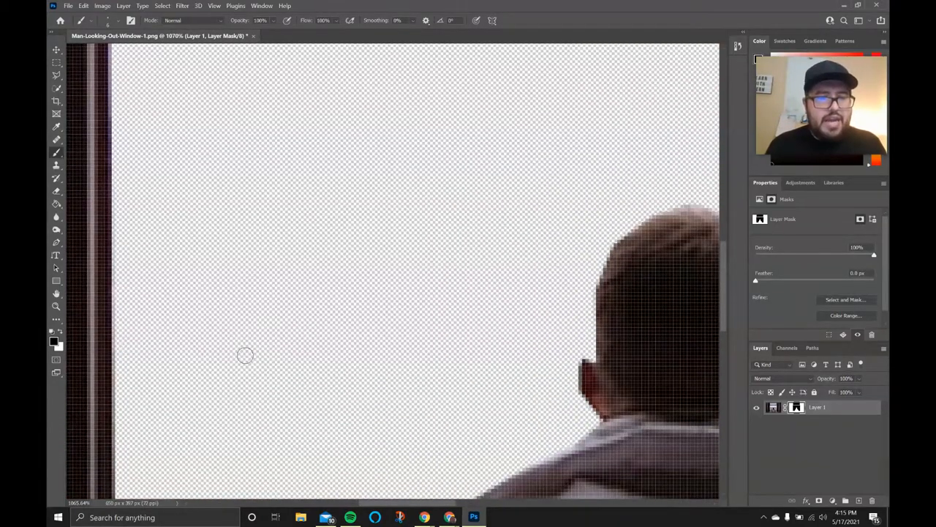
key(x)
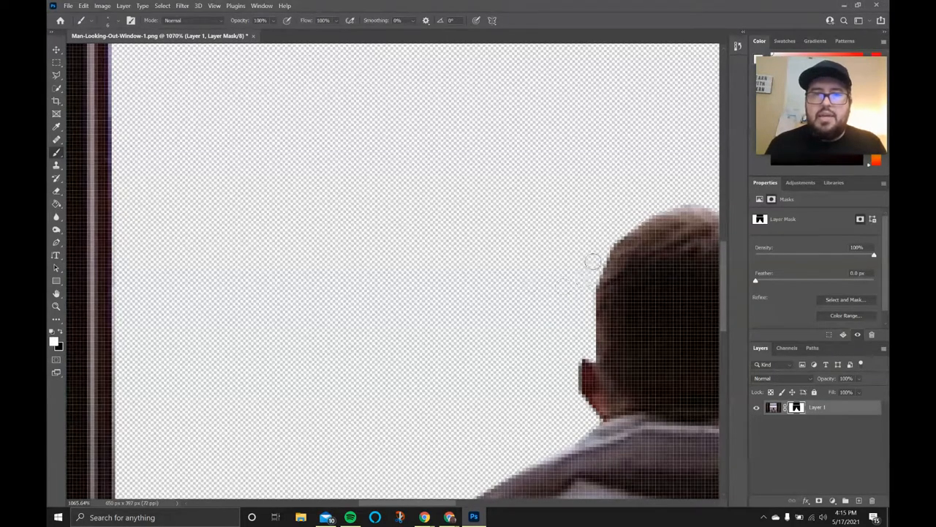
mouse_move(530, 196)
mouse_down()
mouse_move(493, 226)
mouse_move(539, 191)
mouse_move(545, 229)
mouse_move(556, 219)
mouse_move(567, 242)
mouse_move(573, 216)
mouse_move(505, 212)
mouse_move(368, 246)
mouse_move(362, 262)
mouse_move(469, 264)
mouse_move(486, 277)
mouse_move(431, 311)
mouse_up()
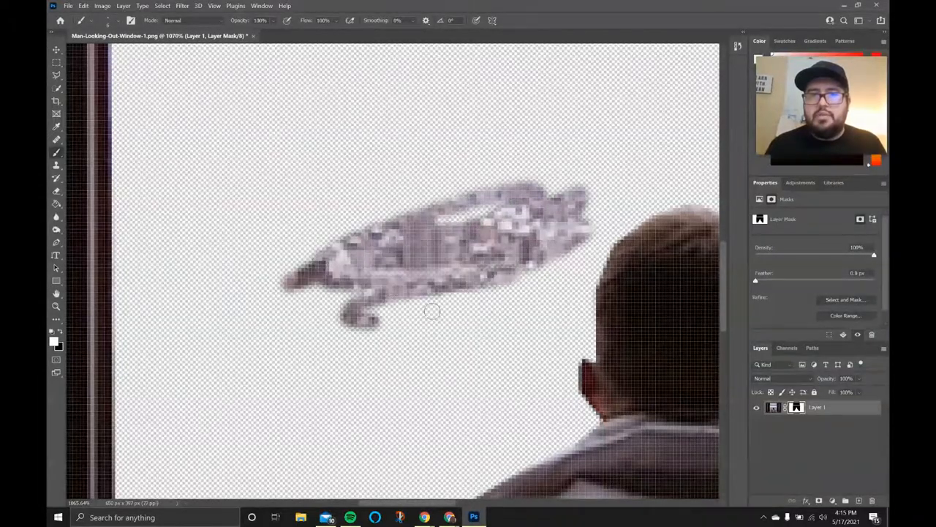
key(ctrl+z)
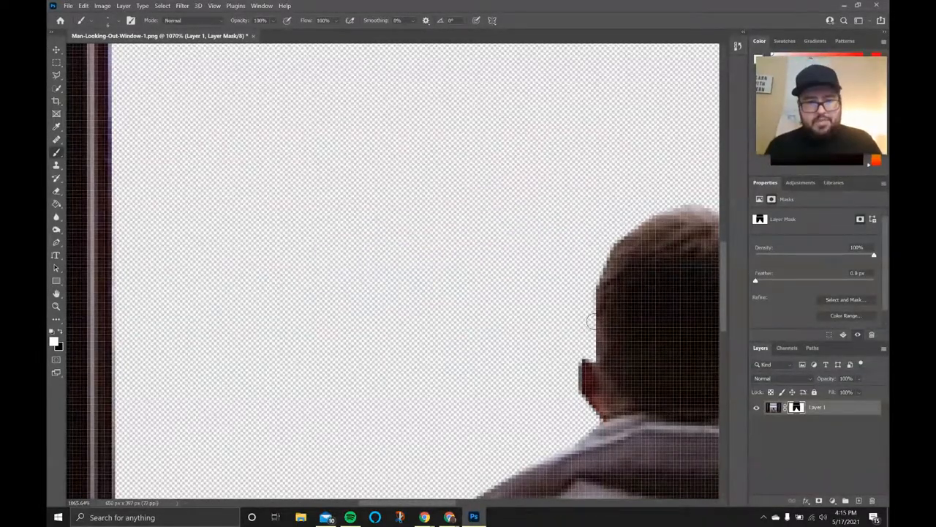
Examine the masked edges around the man and the window frame, both close up and in the whole image.
scroll(594, 322, down, 10)
scroll(580, 328, up, 5)
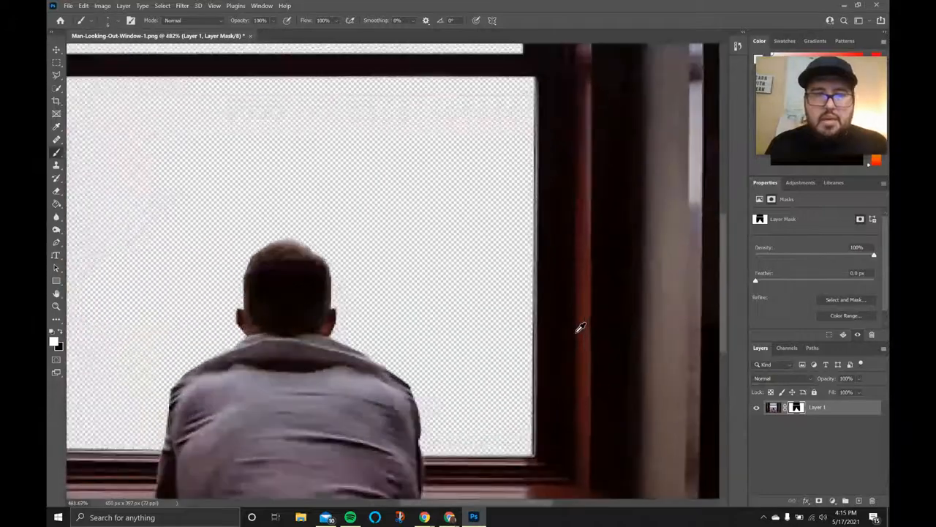
scroll(580, 327, up, 3)
scroll(575, 329, down, 5)
scroll(437, 329, up, 3)
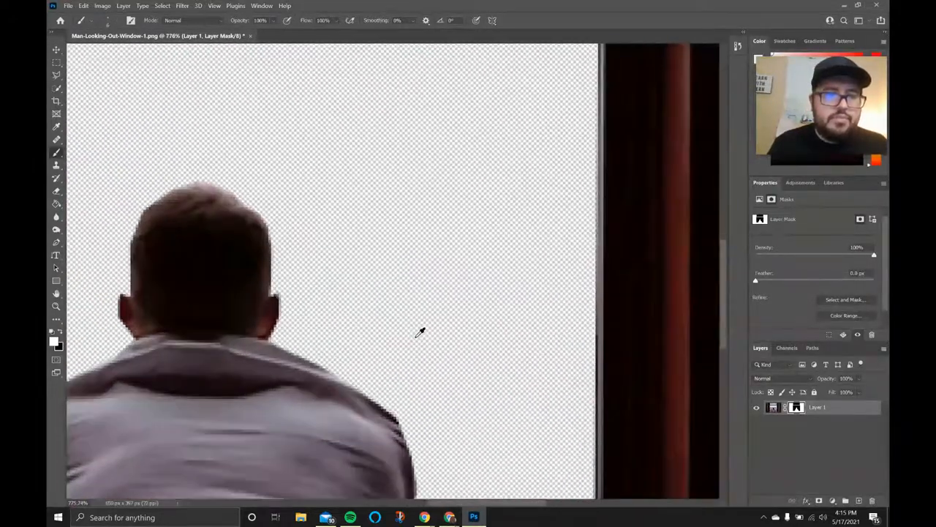
scroll(420, 333, down, 6)
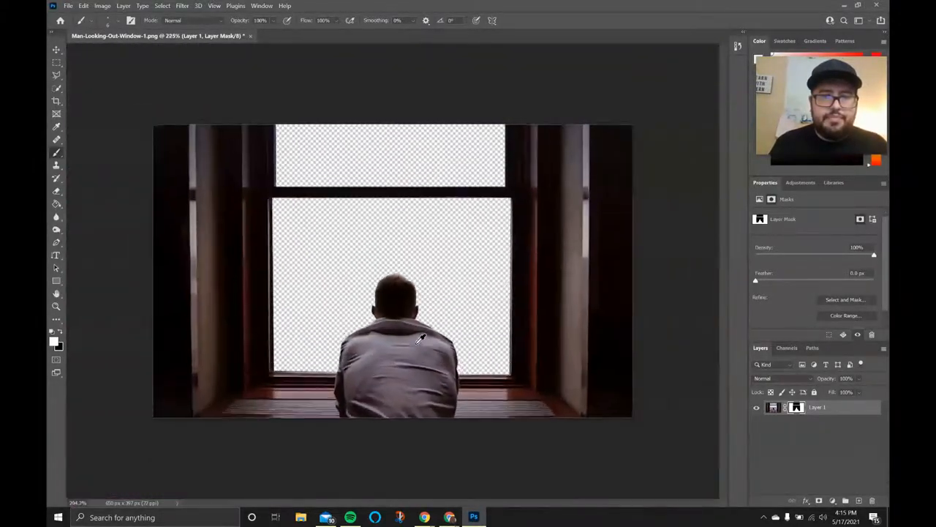
scroll(421, 338, up, 2)
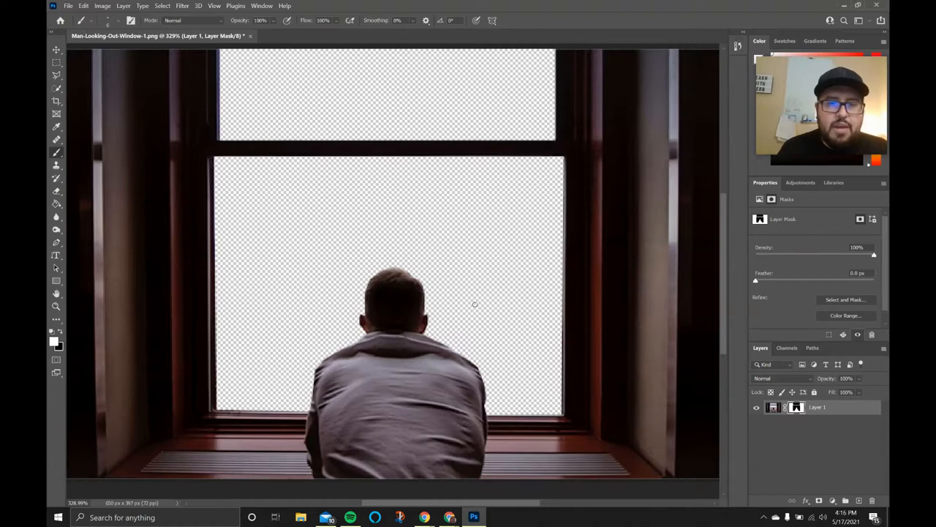
scroll(475, 304, down, 3)
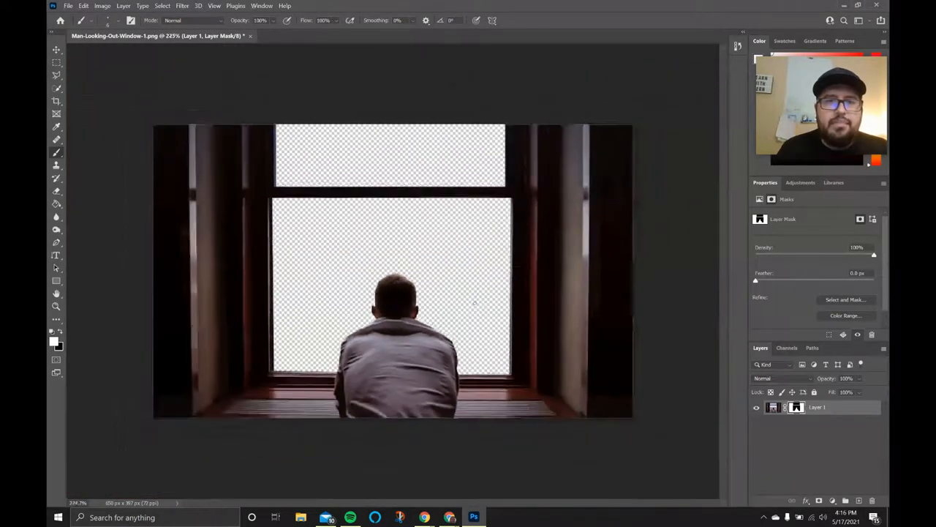
scroll(475, 303, up, 2)
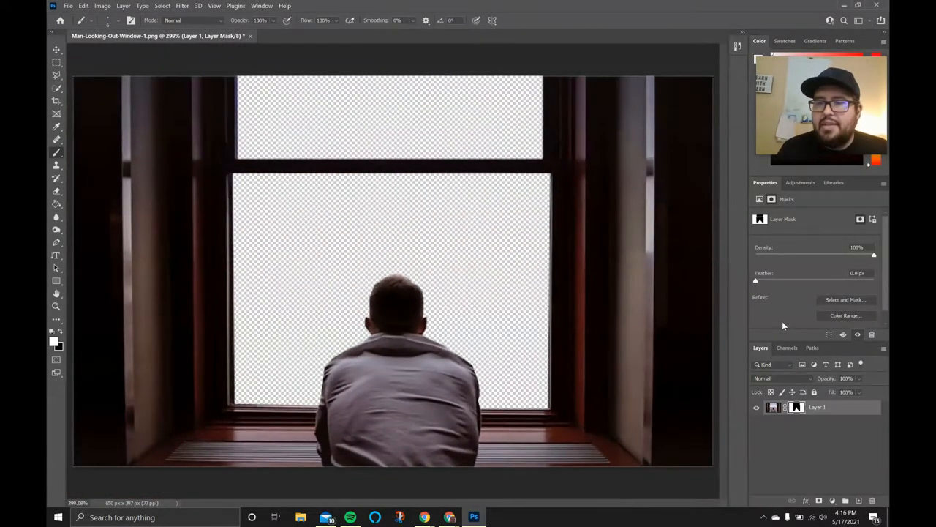
Open the earth image from the Downloads folder as a separate document and activate the Move tool.
click(67, 5)
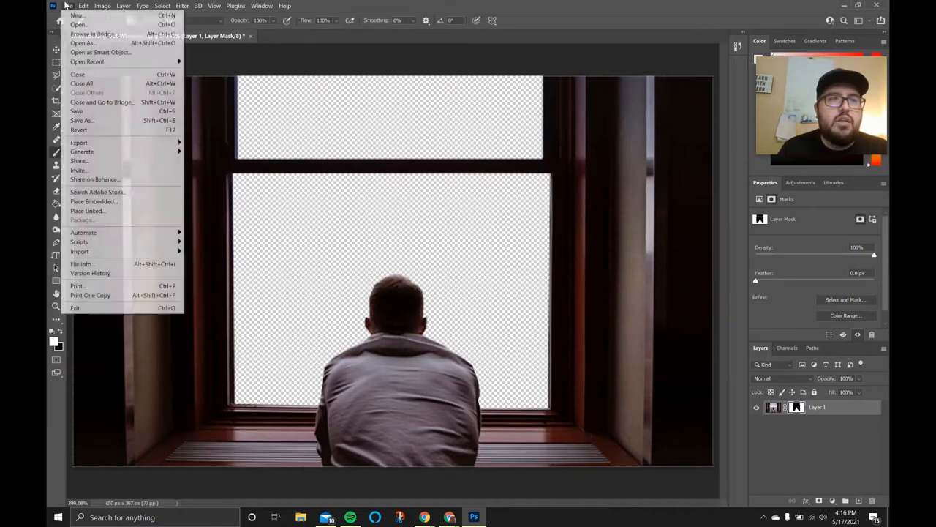
click(76, 25)
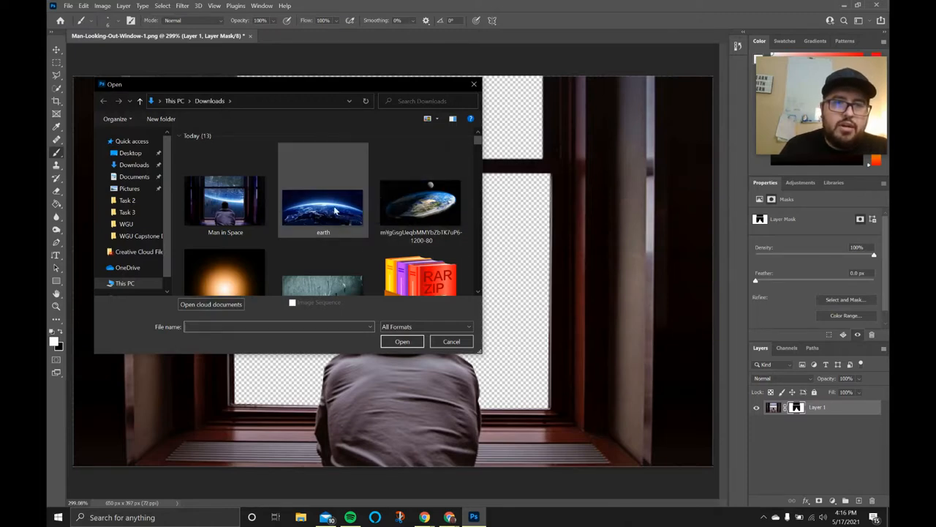
double_click(325, 208)
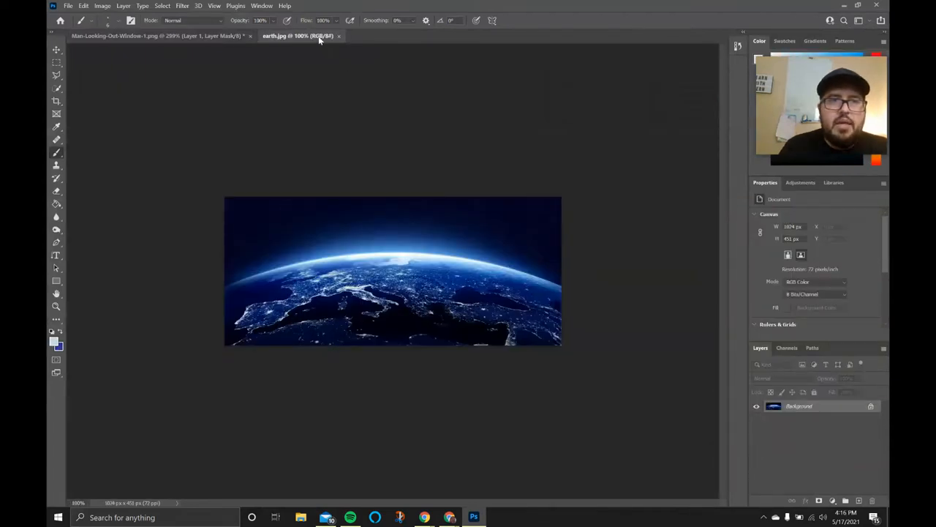
click(56, 51)
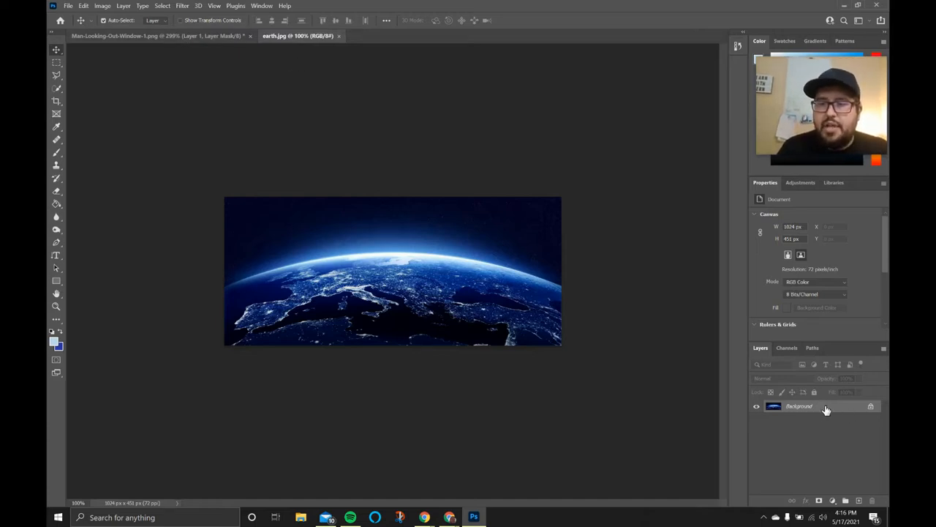
Copy the earth image into the Man-Looking-Out-Window-1.png document as a new layer above the masked photo.
drag(826, 410, 406, 253)
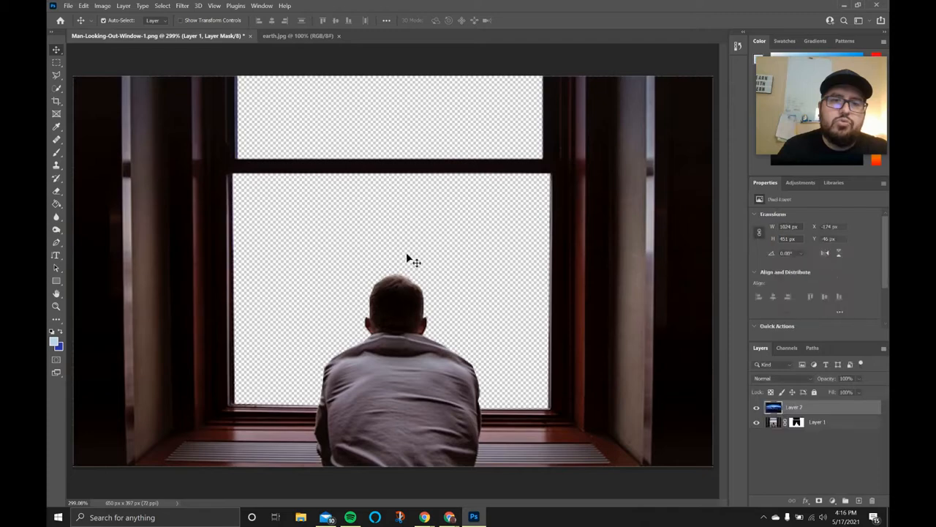
scroll(445, 282, down, 11)
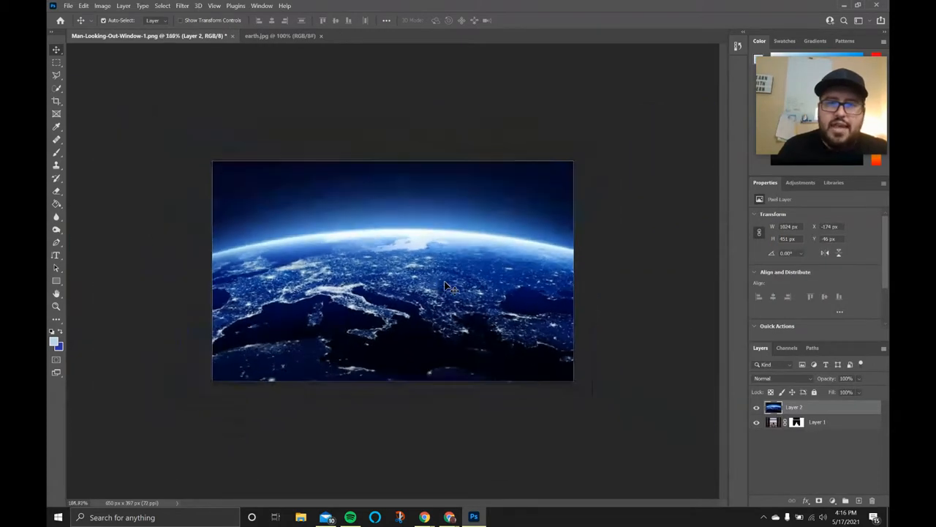
scroll(445, 283, up, 9)
scroll(445, 281, down, 1)
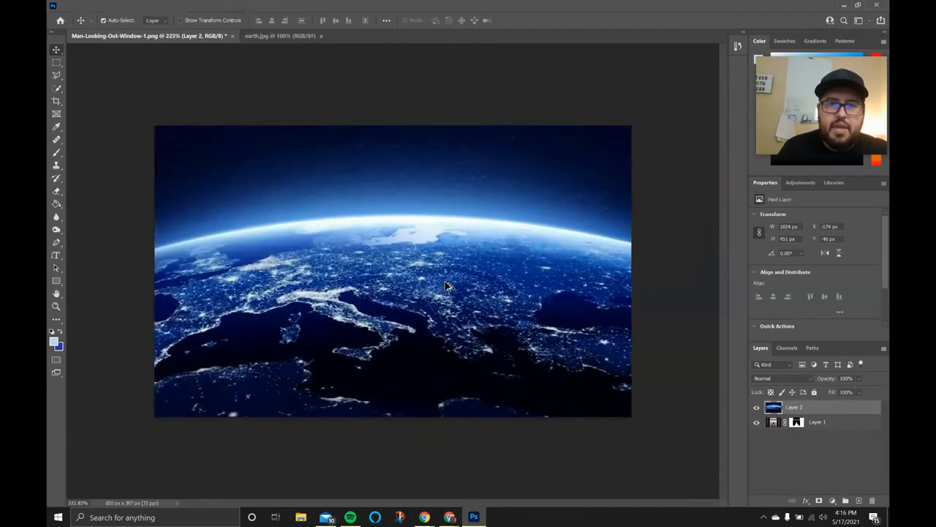
scroll(444, 282, up, 2)
scroll(445, 281, down, 1)
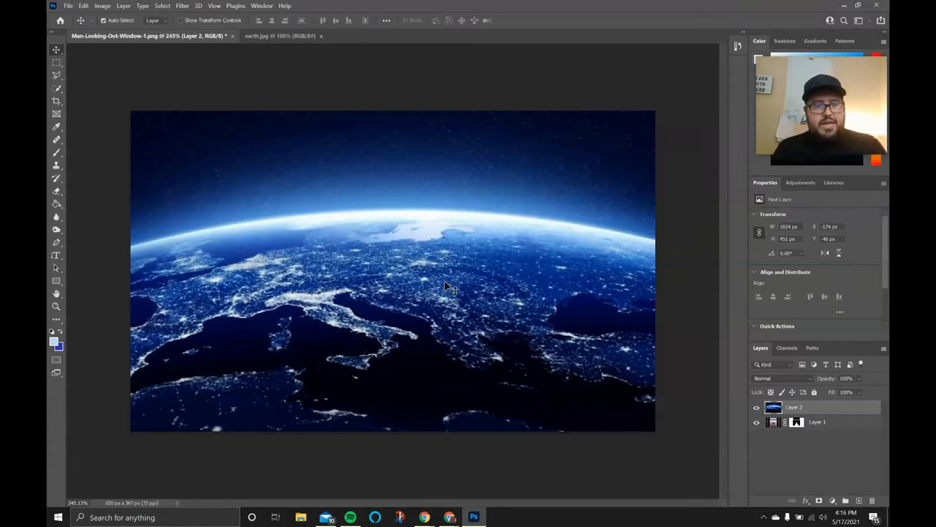
Free-transform the earth layer, scaling it to about 77% and positioning it over the window panes.
key(ctrl)
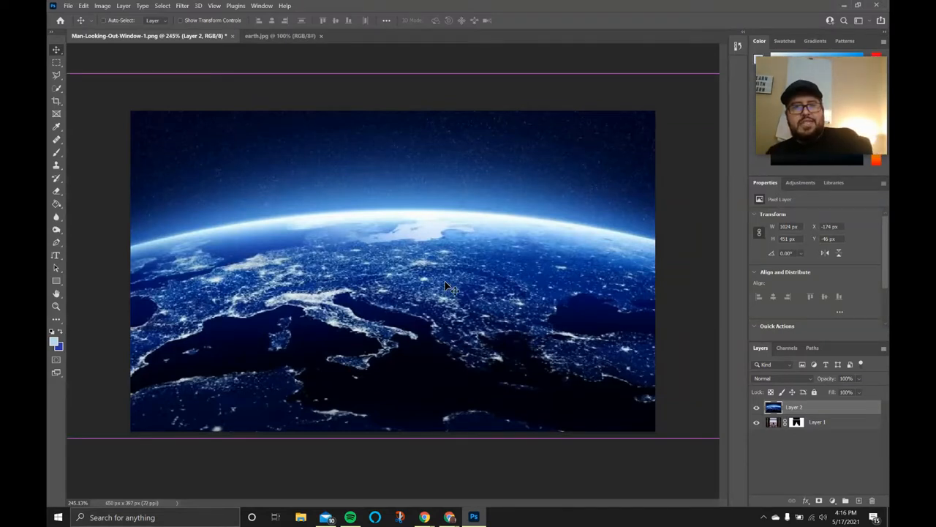
key(ctrl+t)
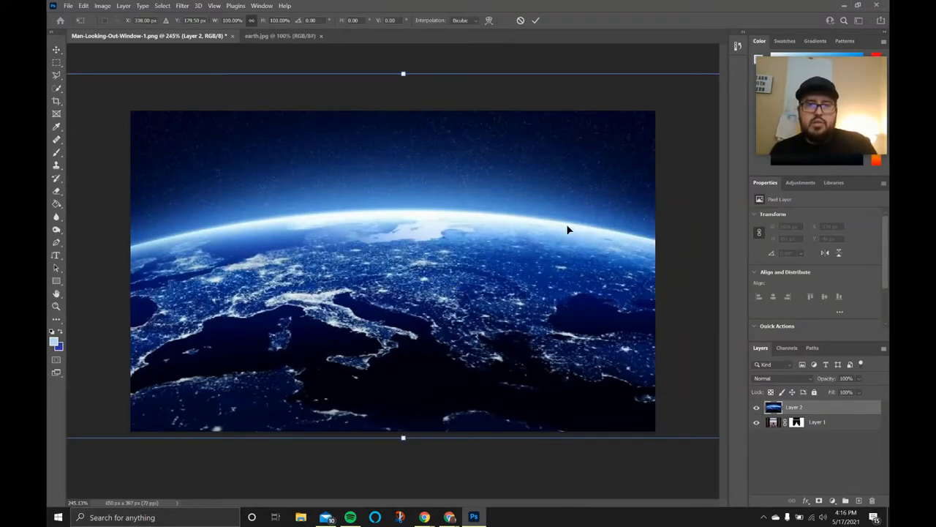
key(ctrl+0)
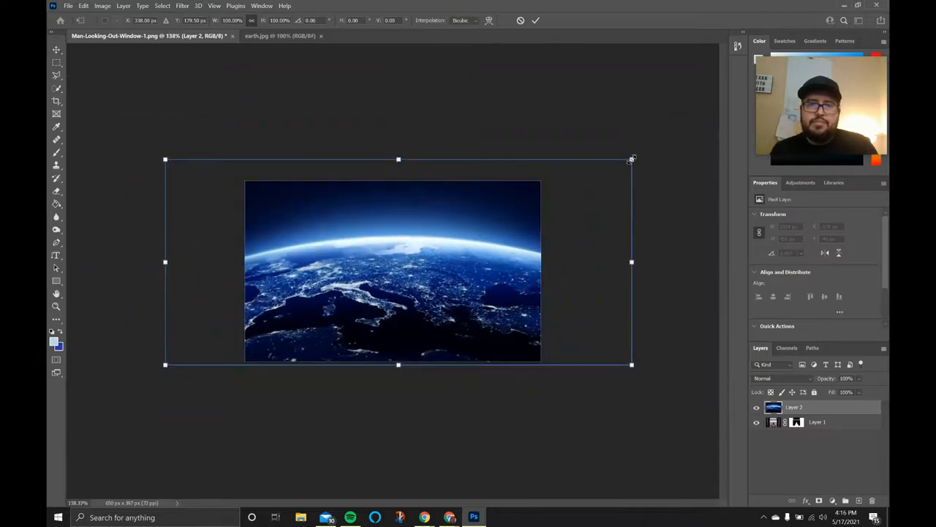
drag(631, 159, 435, 247)
drag(388, 300, 480, 234)
drag(527, 300, 614, 339)
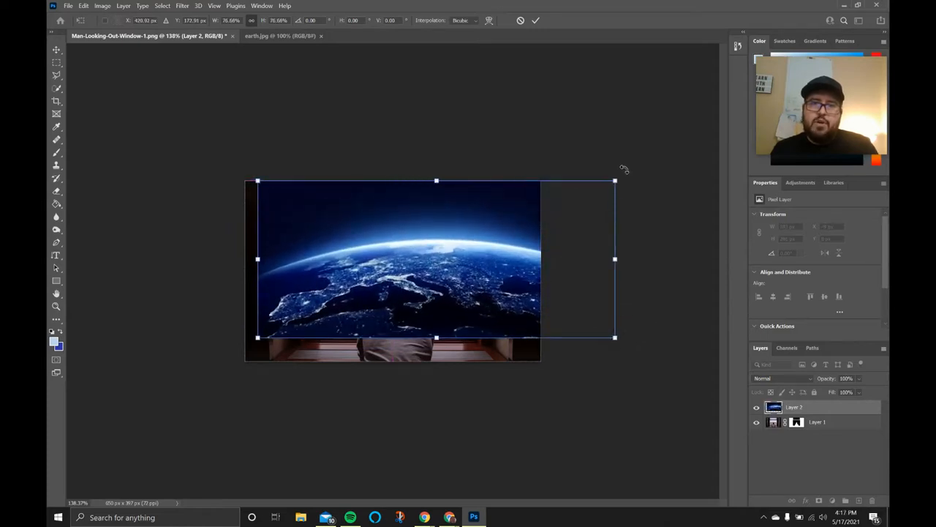
Flip the earth layer upside down, commit the transform, and move the masked window photo layer above it.
drag(621, 171, 242, 353)
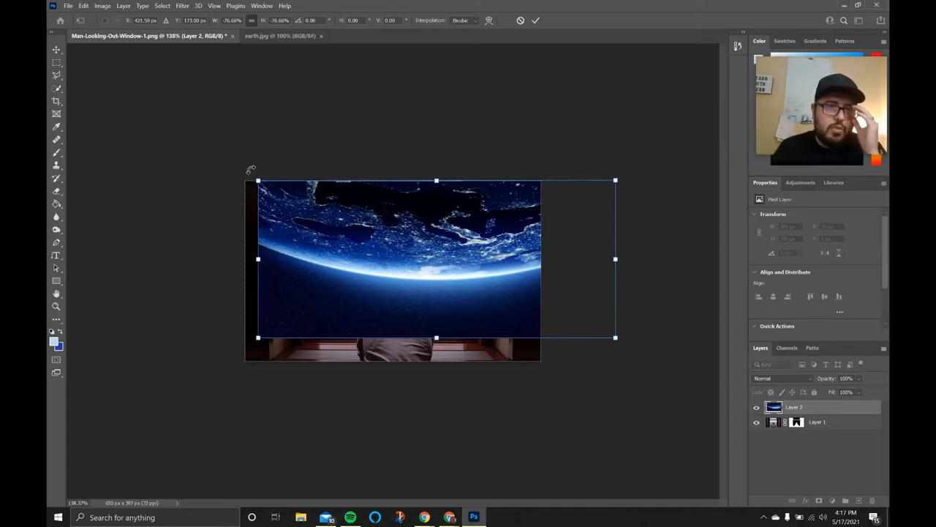
drag(250, 169, 220, 164)
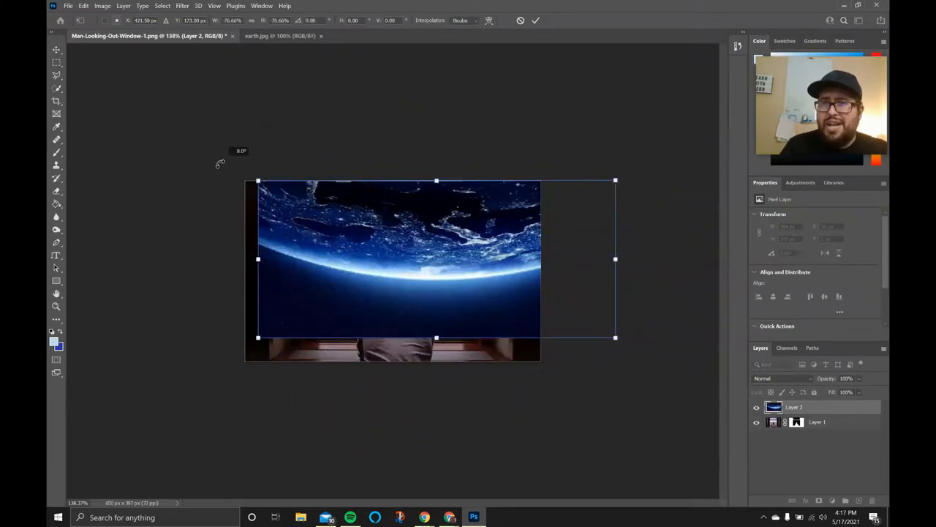
drag(221, 164, 220, 163)
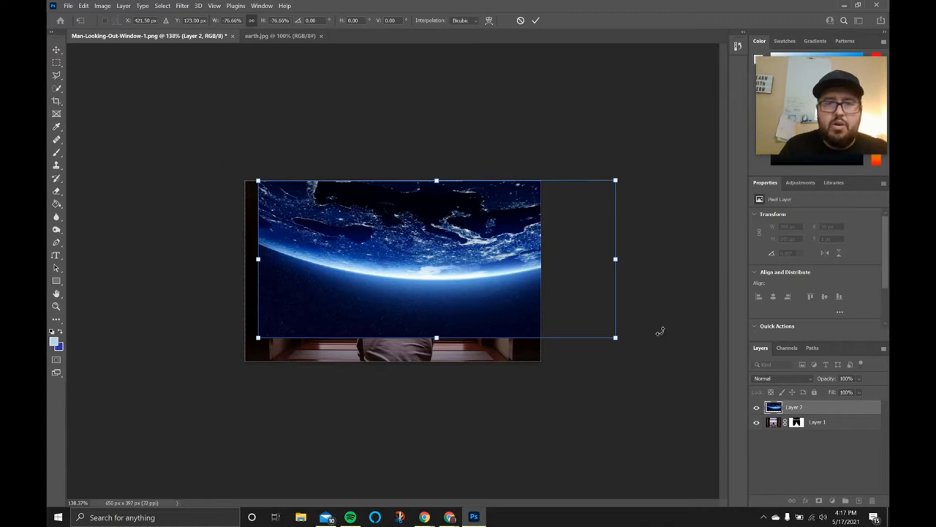
key(Return)
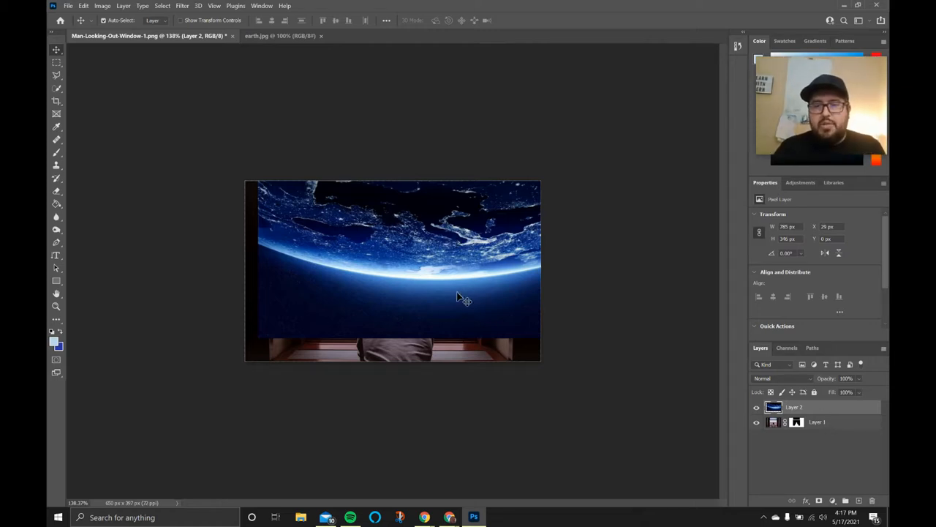
drag(837, 424, 834, 406)
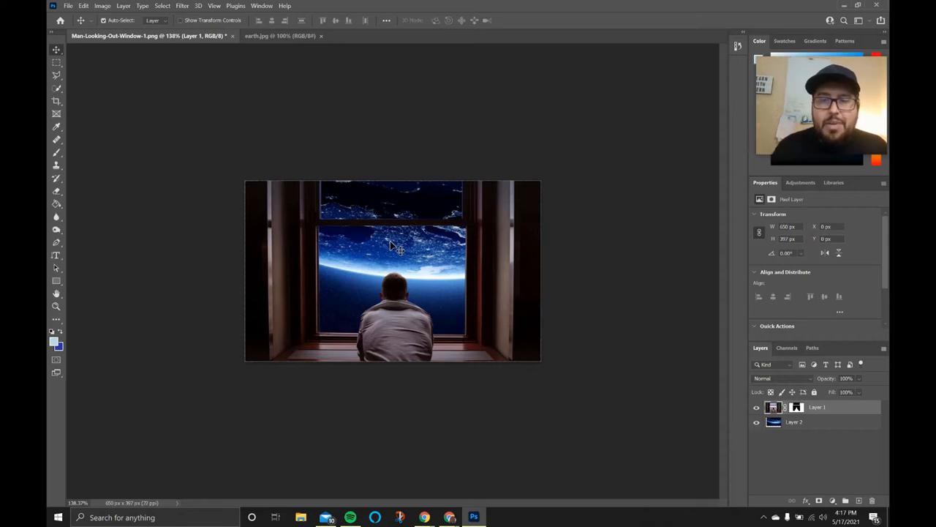
Add a Curves adjustment above the earth layer and pull the RGB curve down at several points to darken it.
click(814, 423)
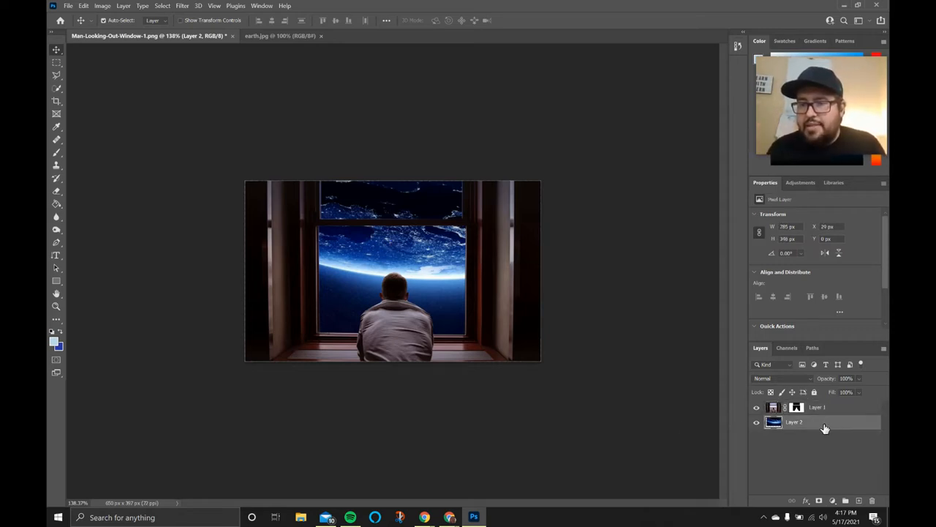
click(795, 184)
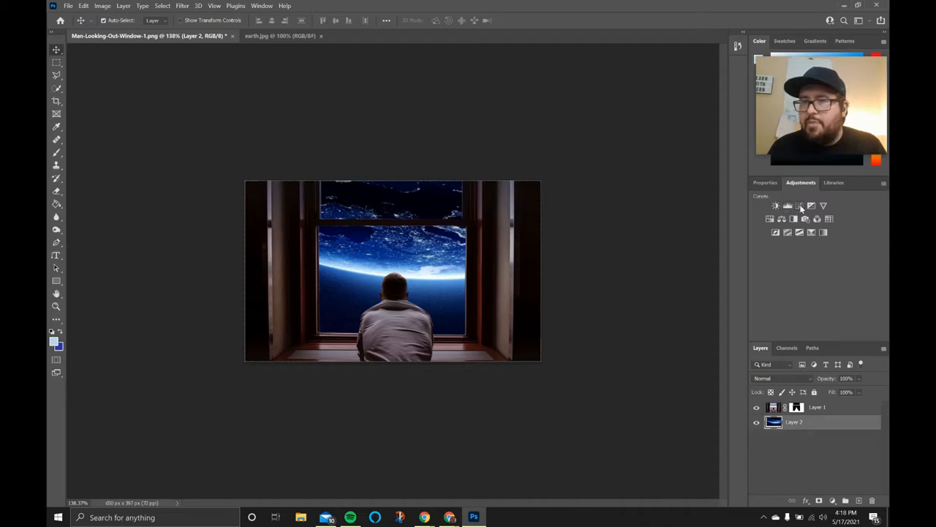
click(800, 207)
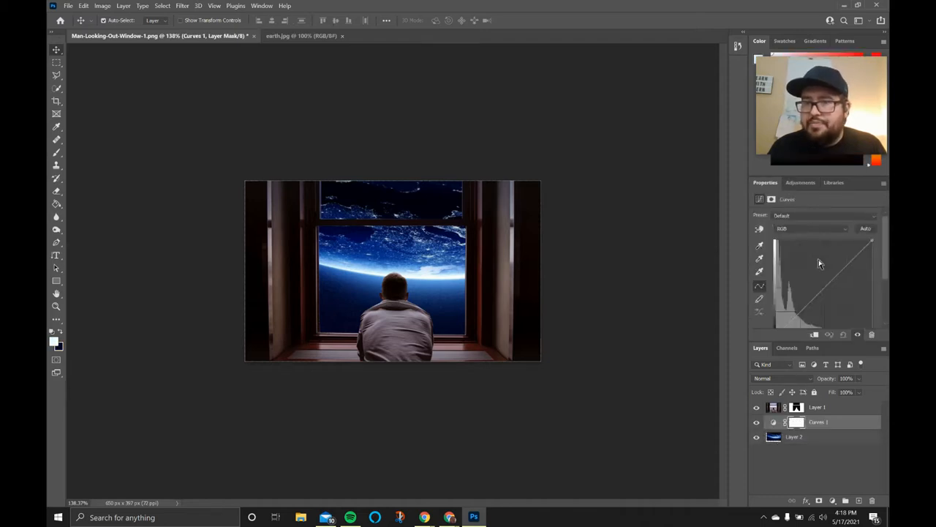
drag(815, 304, 816, 309)
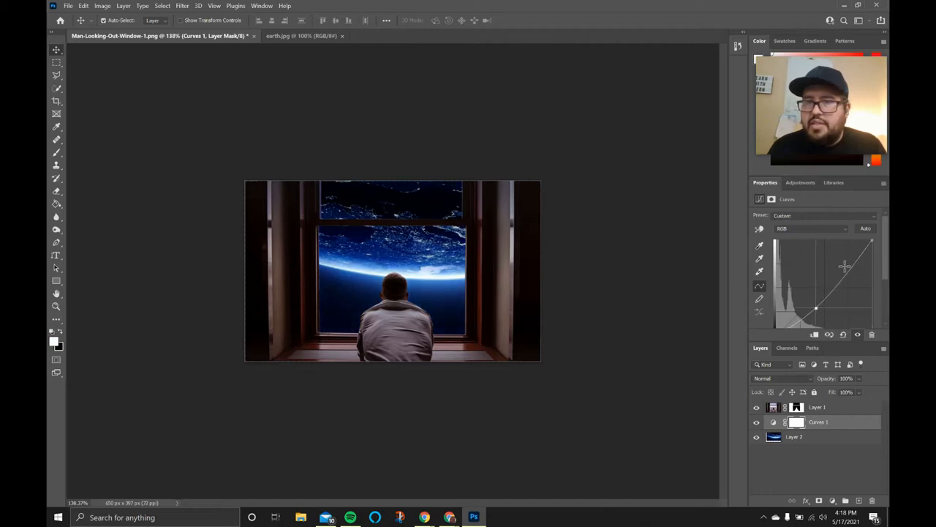
drag(844, 269, 864, 268)
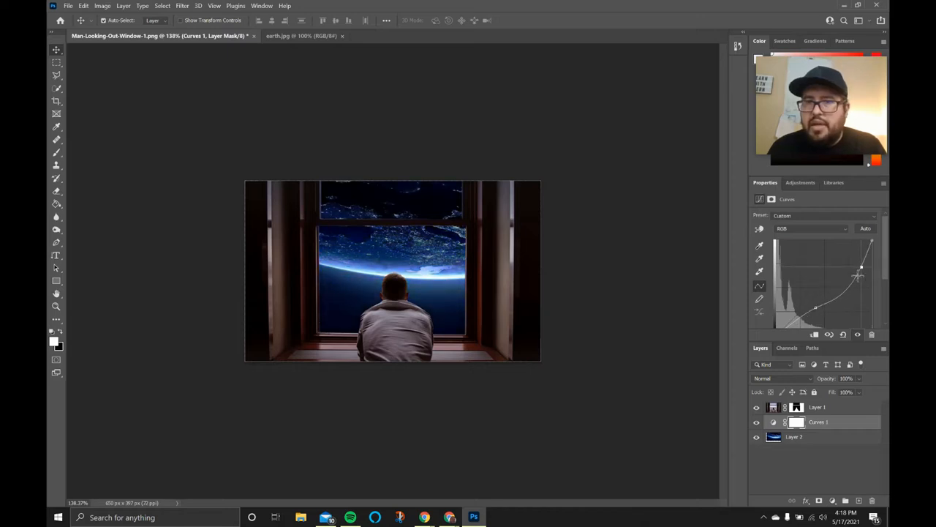
drag(812, 316, 808, 315)
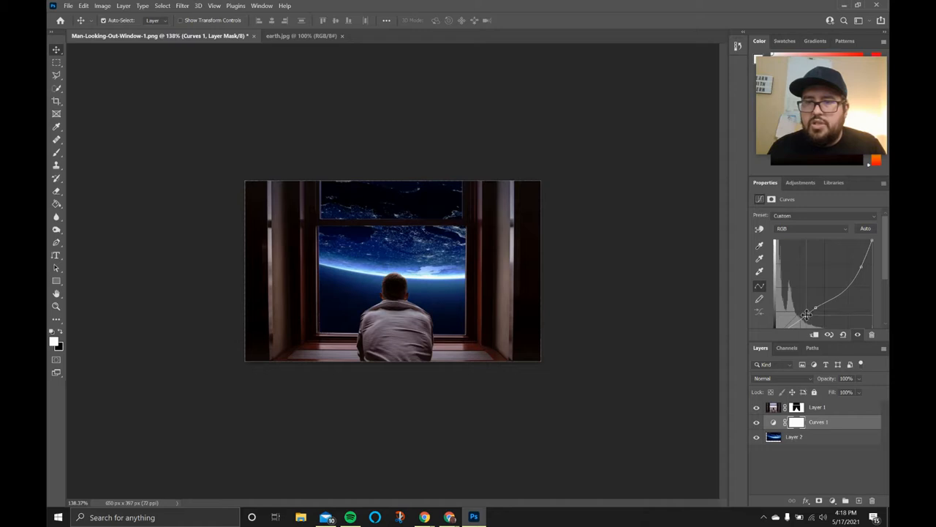
click(801, 228)
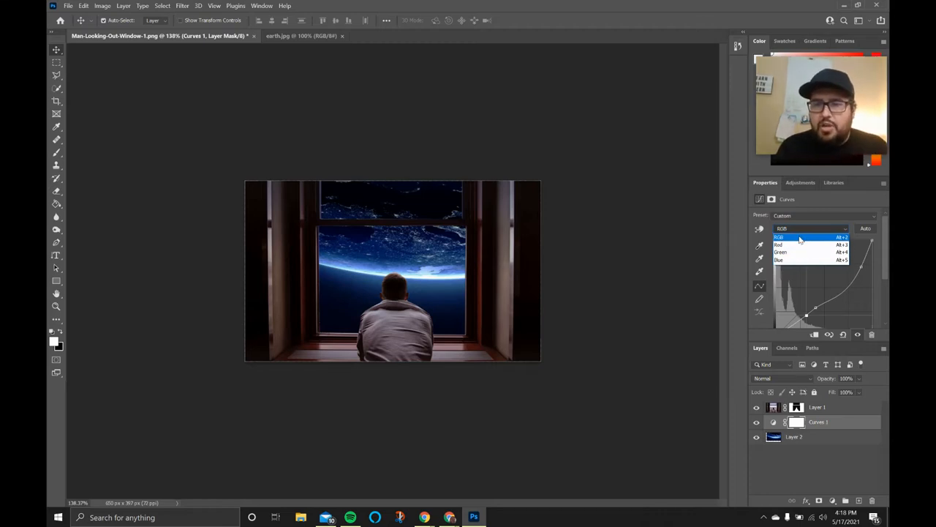
click(800, 238)
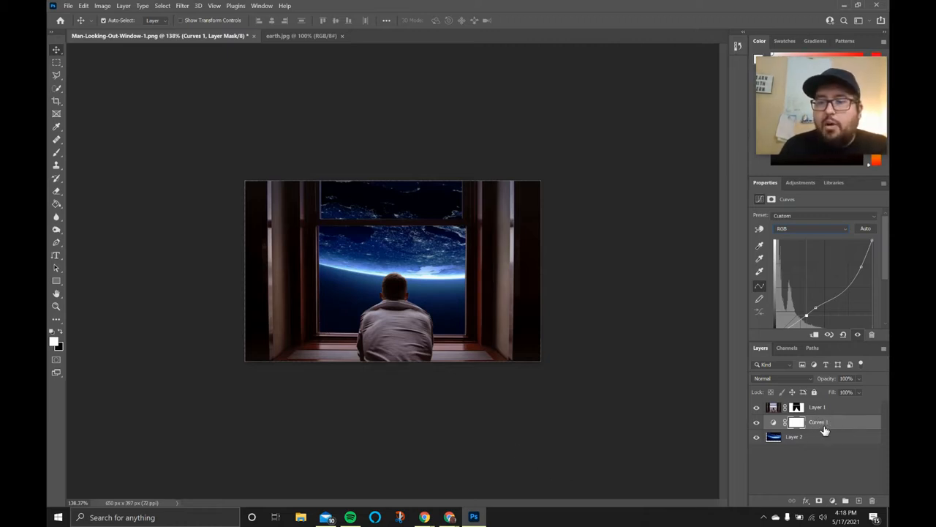
Compare the image with and without the Curves adjustment, and clip the adjustment to the earth layer.
click(756, 422)
click(756, 422)
click(756, 422)
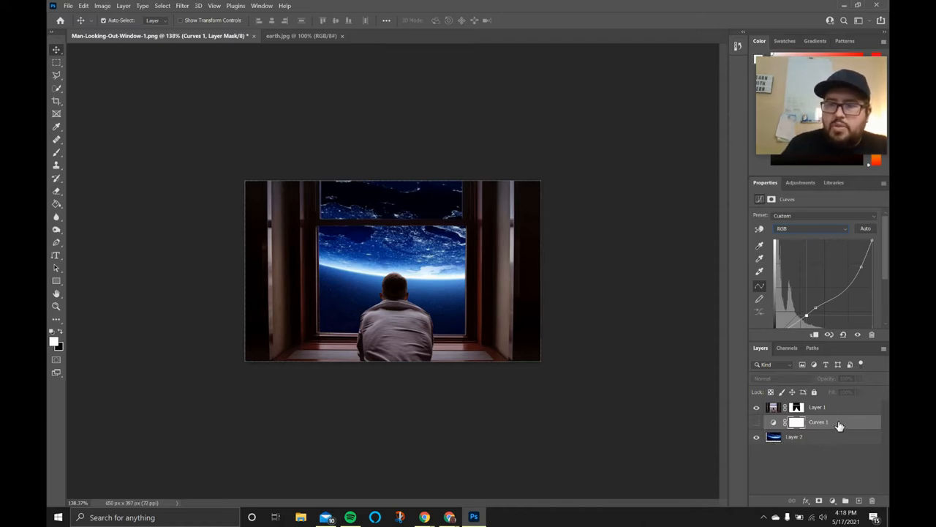
click(757, 423)
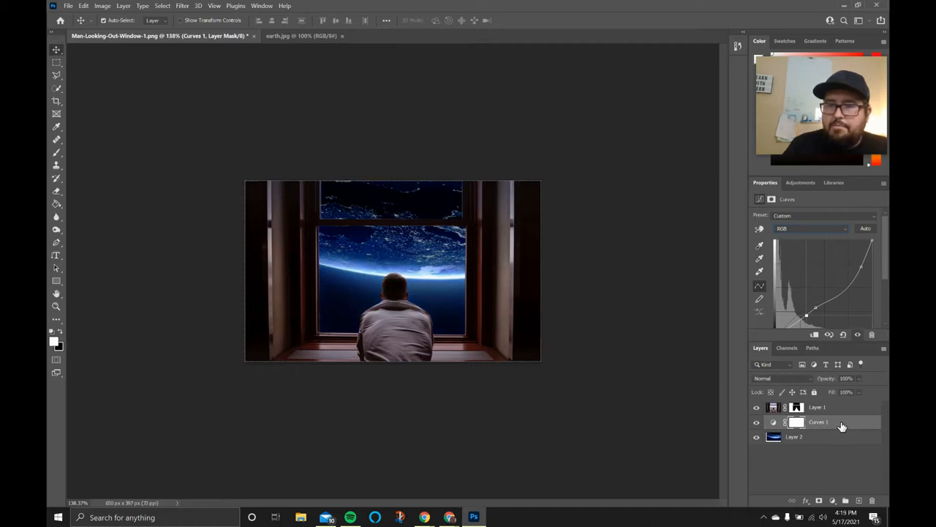
right_click(861, 424)
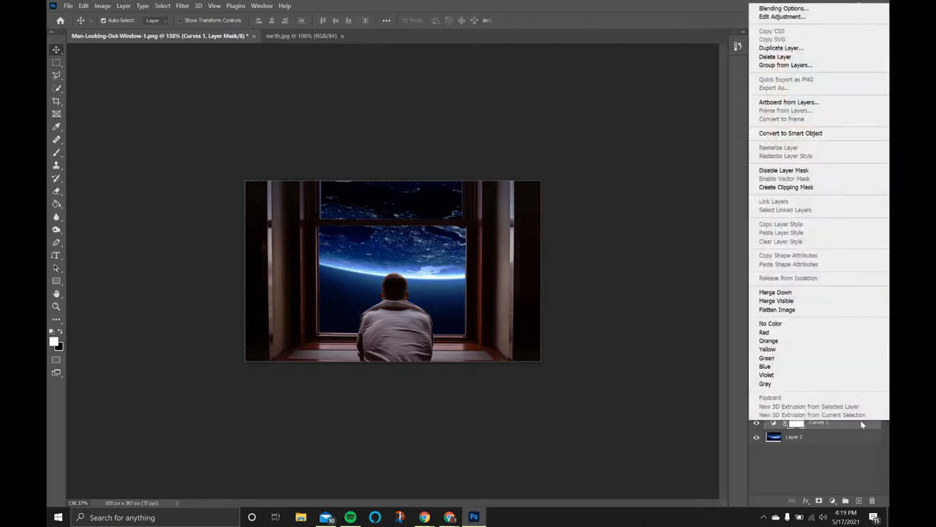
click(791, 187)
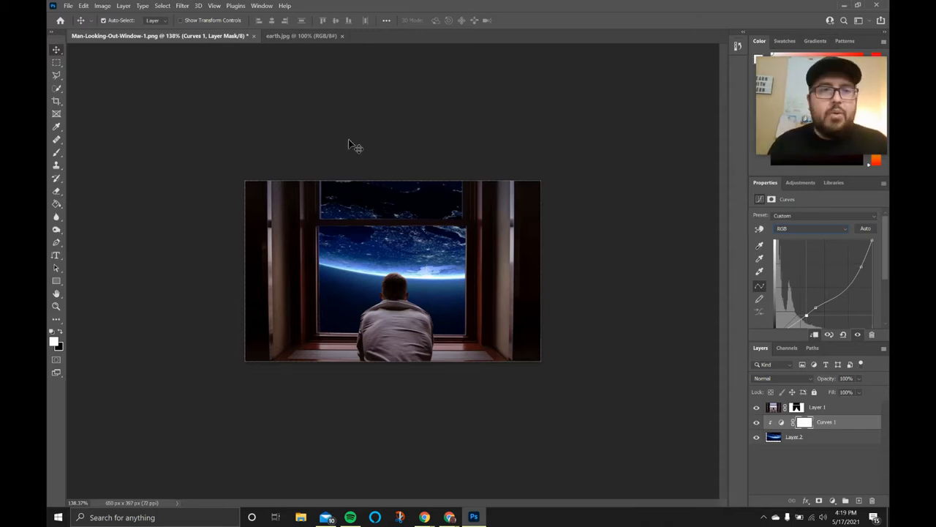
Open glass-1868045_1920 from the Downloads folder and copy it into the window document as a layer above the Curves adjustment.
click(68, 5)
click(76, 27)
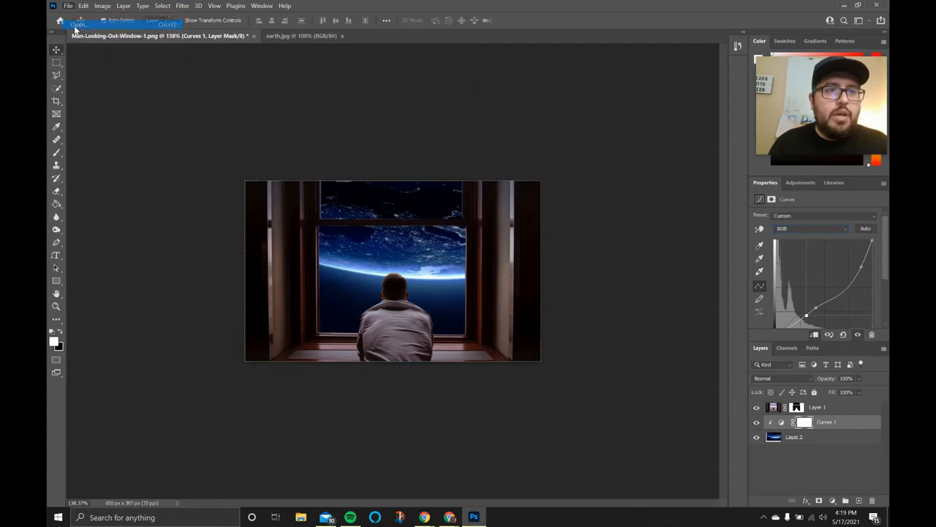
scroll(376, 210, down, 1)
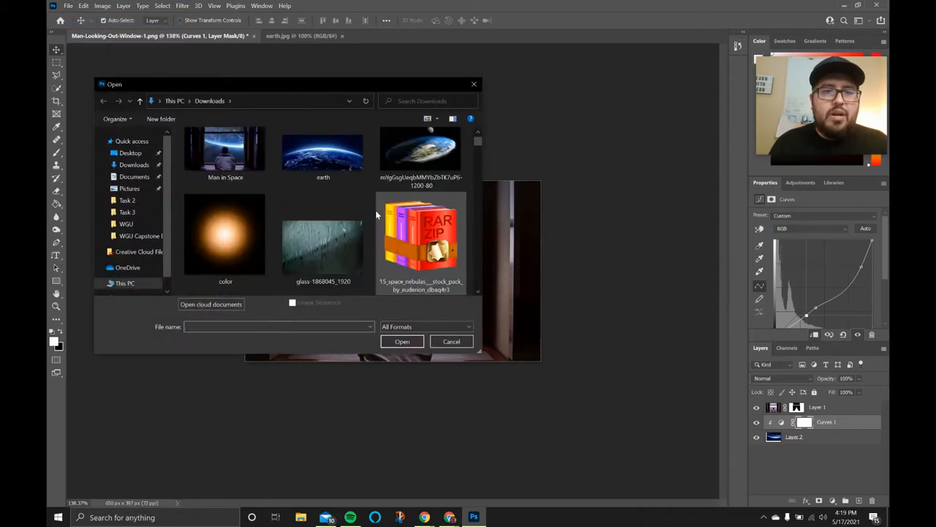
double_click(339, 238)
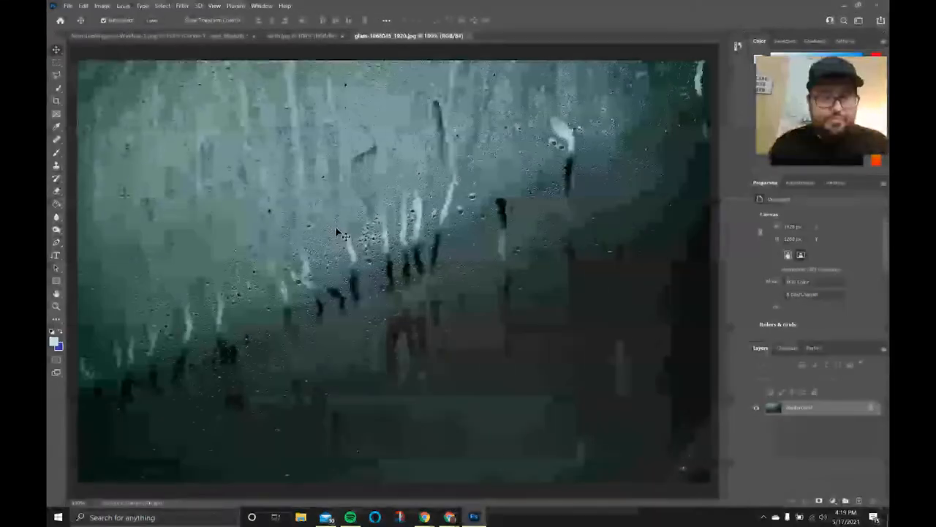
scroll(356, 222, down, 7)
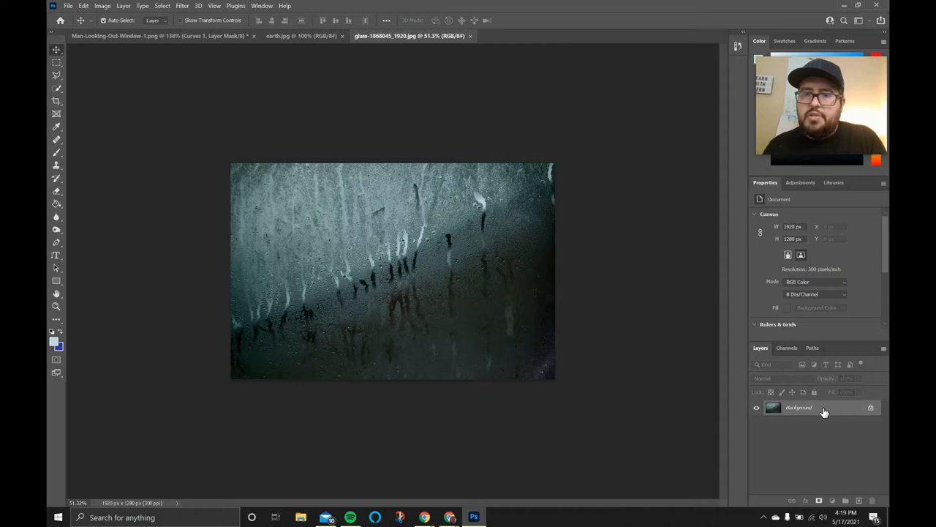
drag(825, 412, 418, 253)
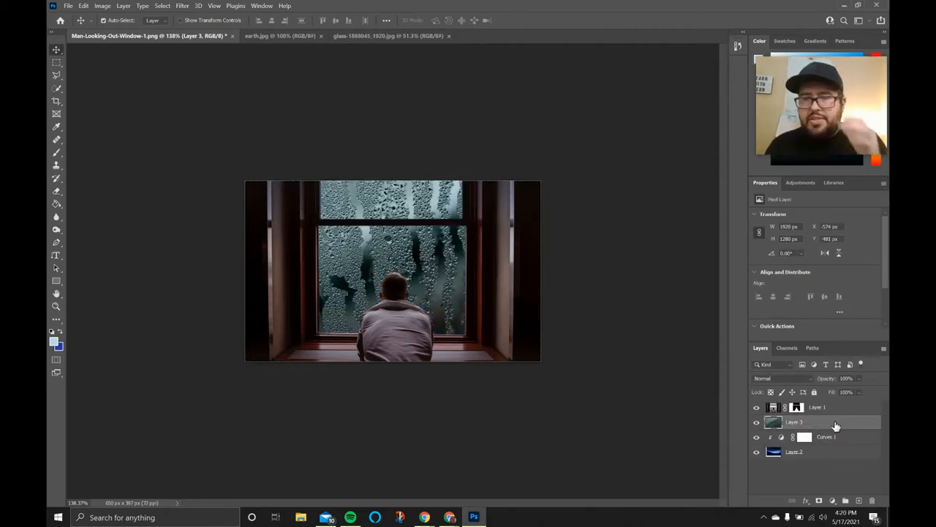
Clip the wet glass layer to the earth layer, together with the Curves adjustment.
mouse_move(835, 426)
mouse_down()
mouse_move(839, 405)
mouse_move(842, 432)
mouse_move(825, 436)
mouse_move(826, 448)
mouse_move(825, 420)
mouse_up()
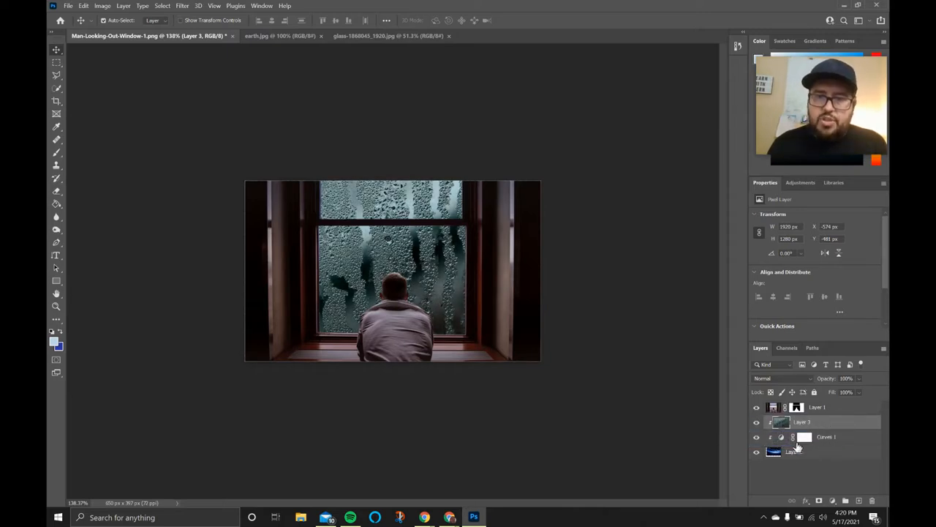
right_click(858, 441)
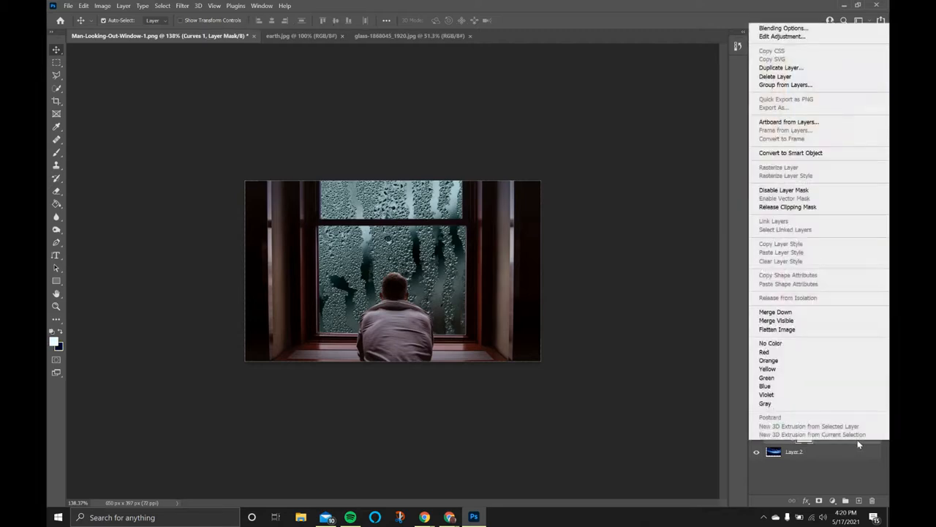
click(826, 465)
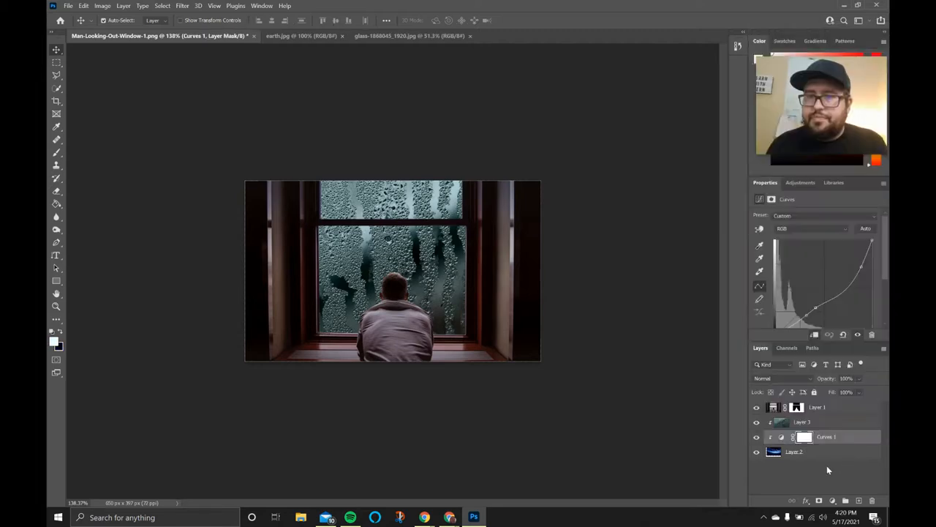
Scale the wet glass layer down to about 24% and move it over the window.
click(825, 423)
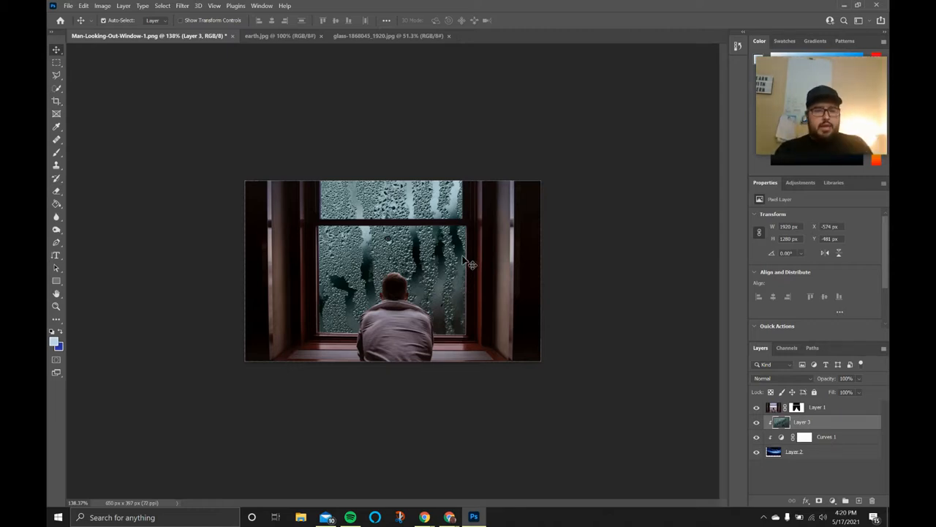
key(ctrl+t)
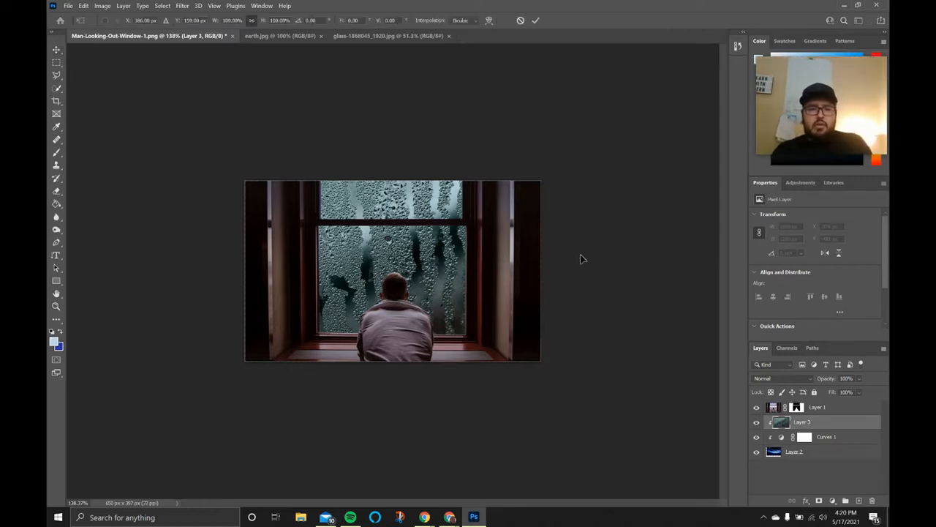
scroll(581, 256, down, 8)
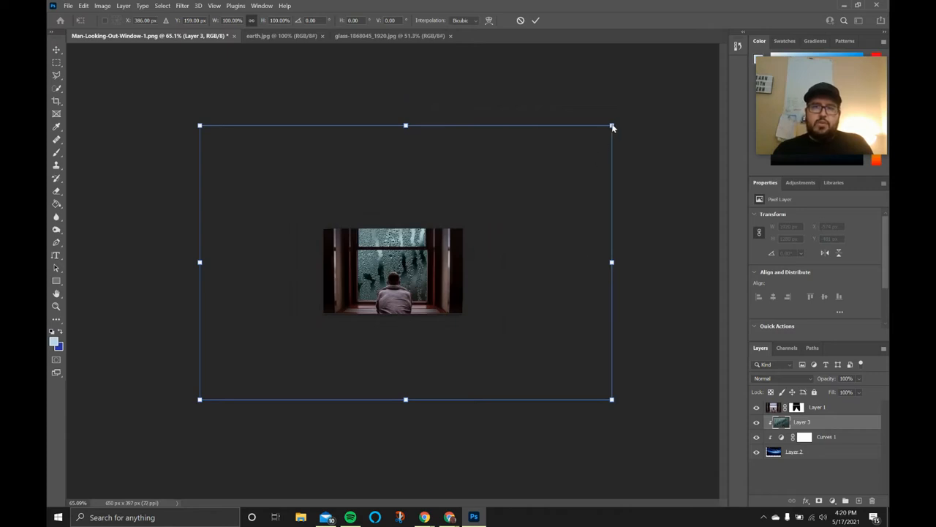
drag(612, 126, 294, 325)
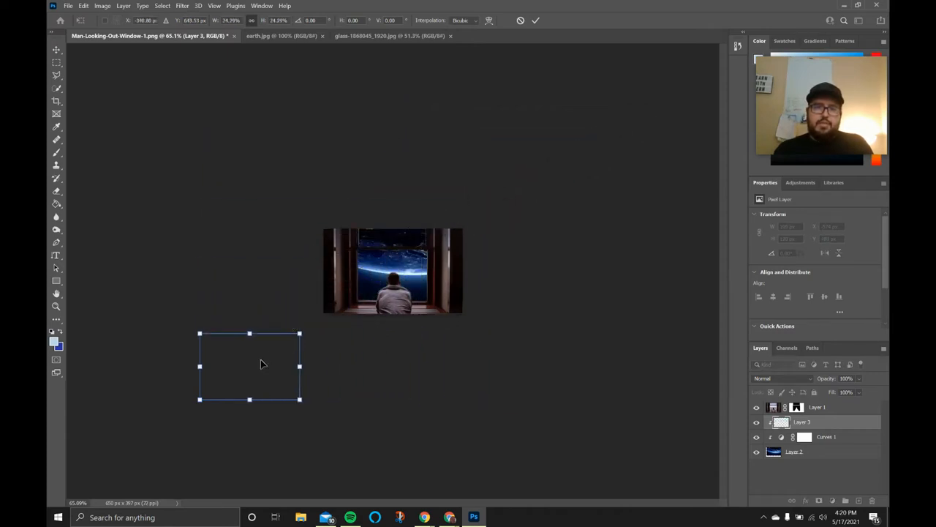
drag(261, 364, 411, 261)
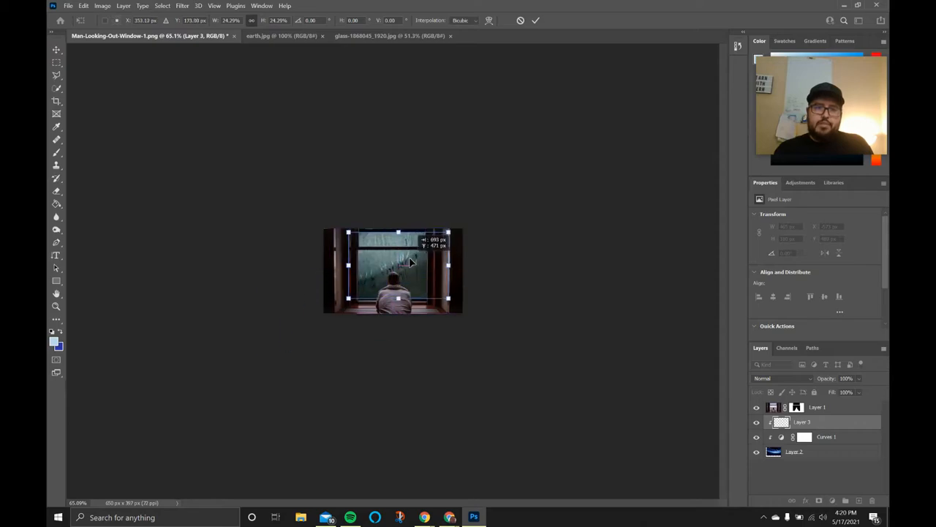
scroll(472, 295, up, 5)
scroll(471, 291, up, 3)
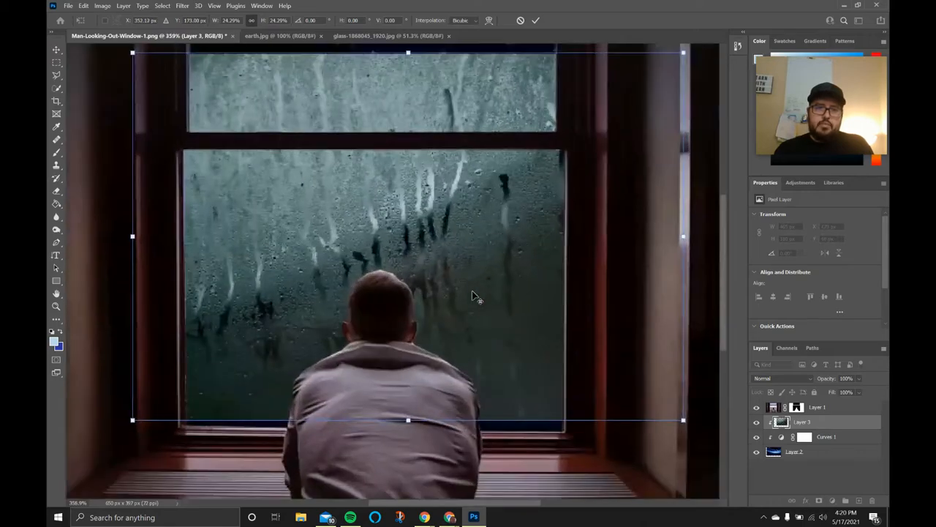
scroll(472, 290, down, 3)
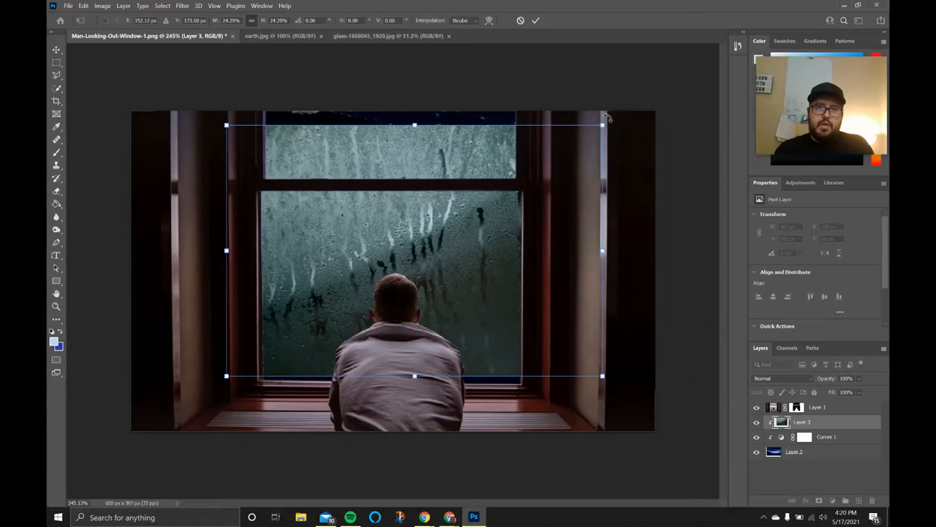
Shrink the wet glass layer further to about 18.6% and position it to cover the lower window pane.
drag(600, 125, 514, 195)
drag(491, 239, 512, 243)
drag(532, 190, 519, 209)
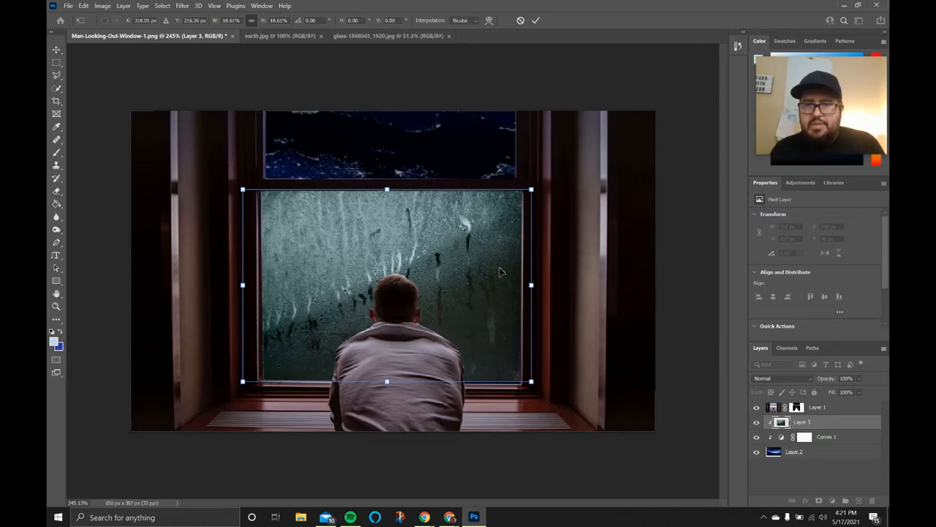
key(Return)
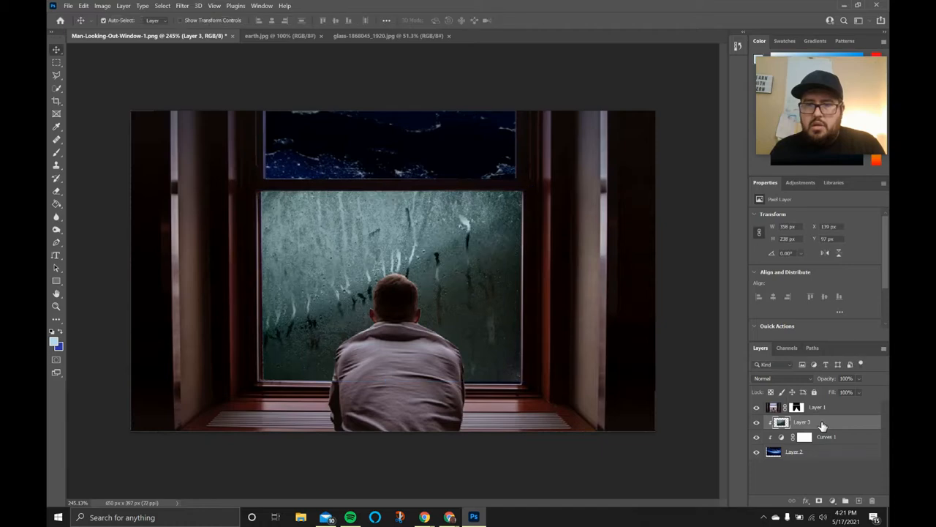
Paste a copy of the scaled glass layer over the upper pane and release the original glass layer from its clipping mask.
key(ctrl+v)
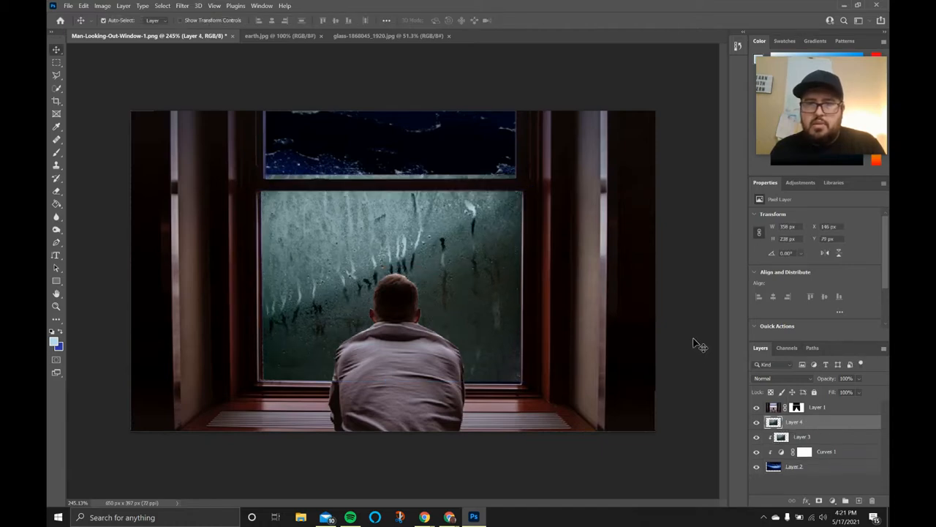
drag(505, 265, 534, 154)
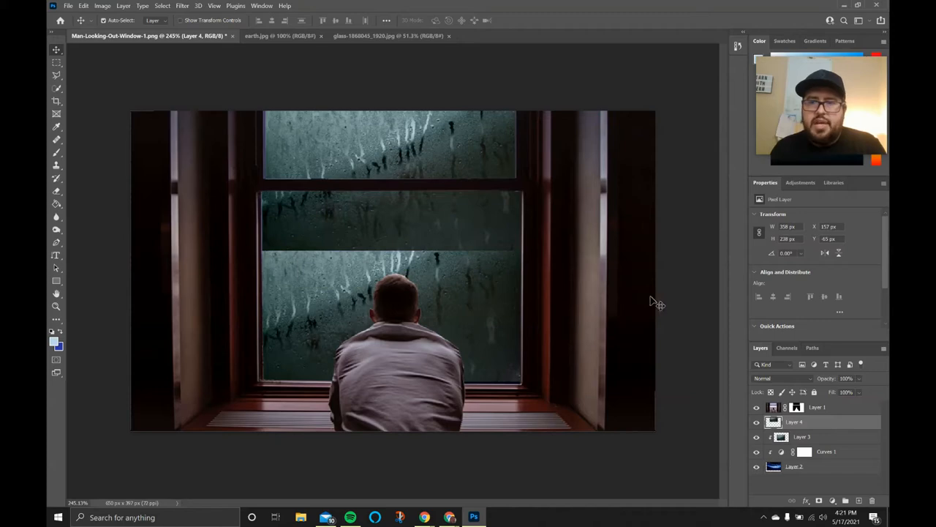
right_click(834, 438)
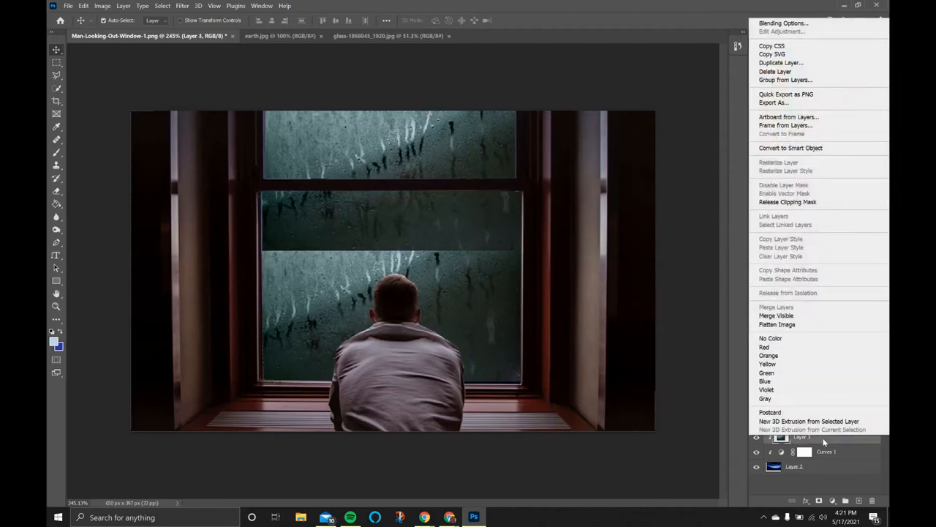
click(788, 204)
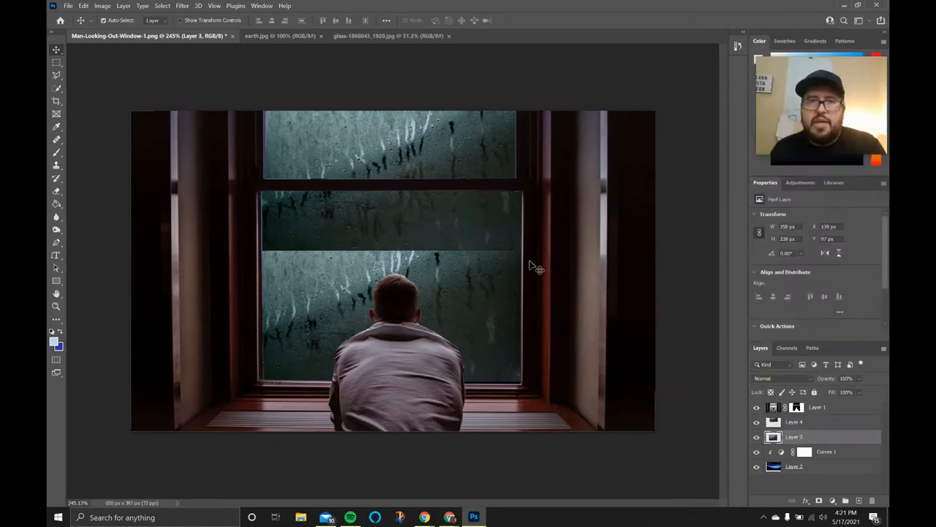
Align the glass copy's upper edge with the top of the image and hide the original glass layer beneath it.
drag(447, 149, 432, 206)
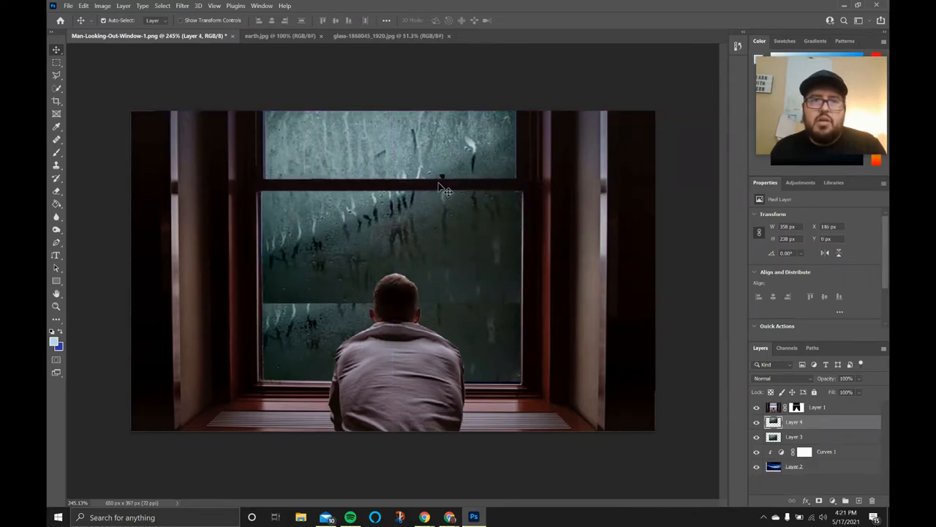
drag(442, 152, 440, 150)
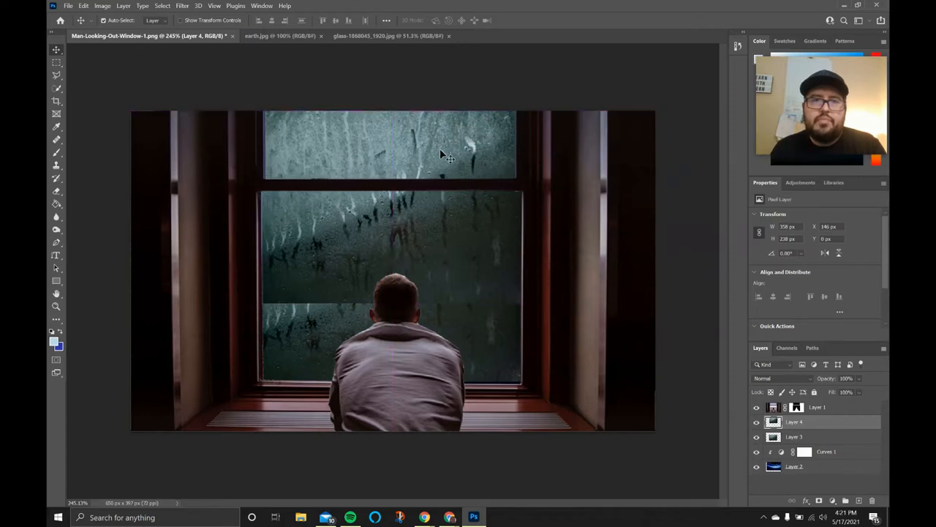
click(757, 436)
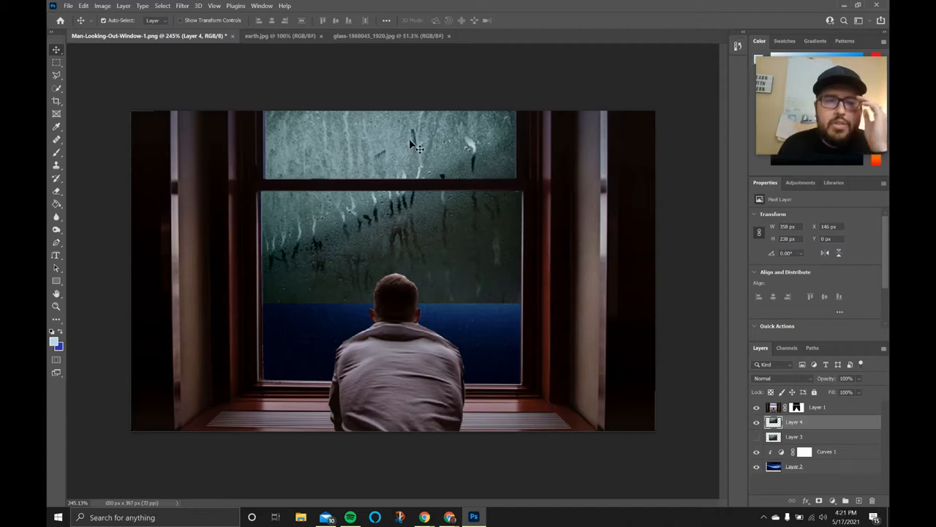
drag(410, 144, 410, 141)
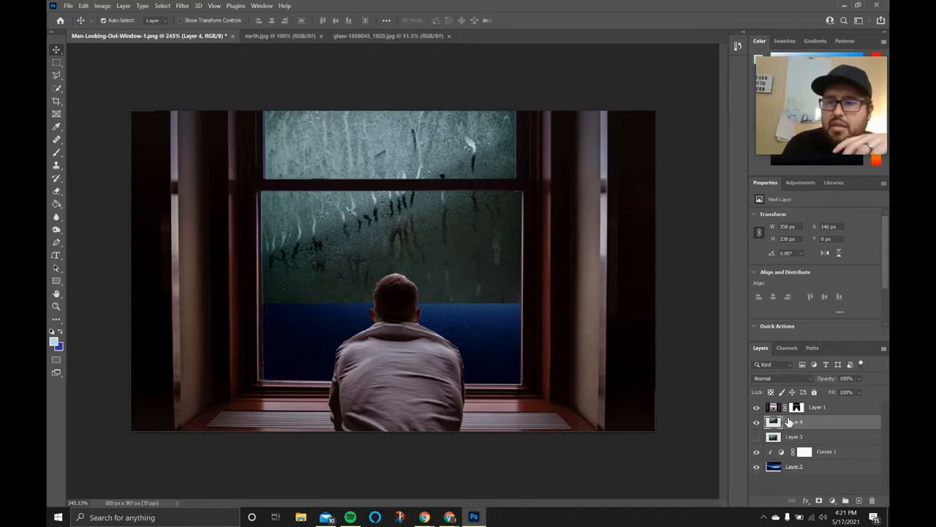
Add a layer mask to the glass copy and paint black over the lower pane with a 177 px brush at 100% hardness.
click(819, 501)
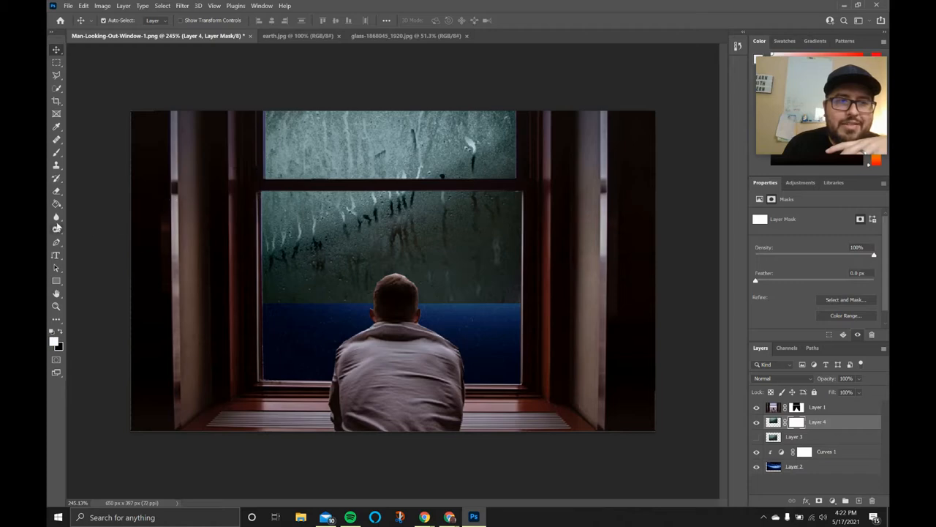
click(57, 153)
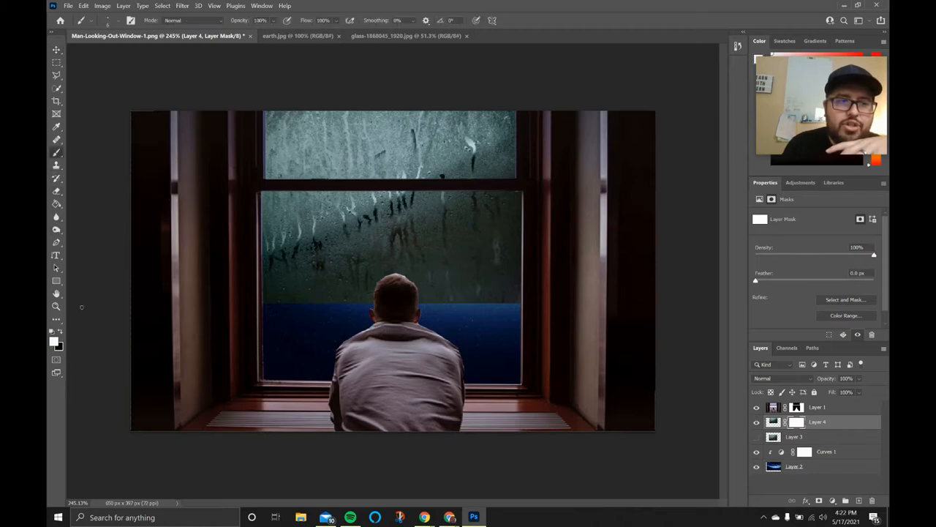
click(61, 335)
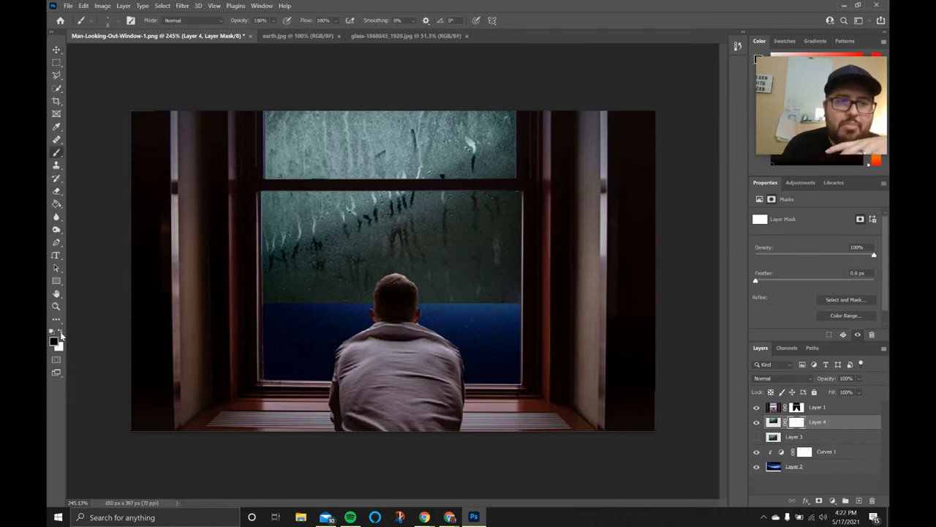
drag(188, 284, 294, 286)
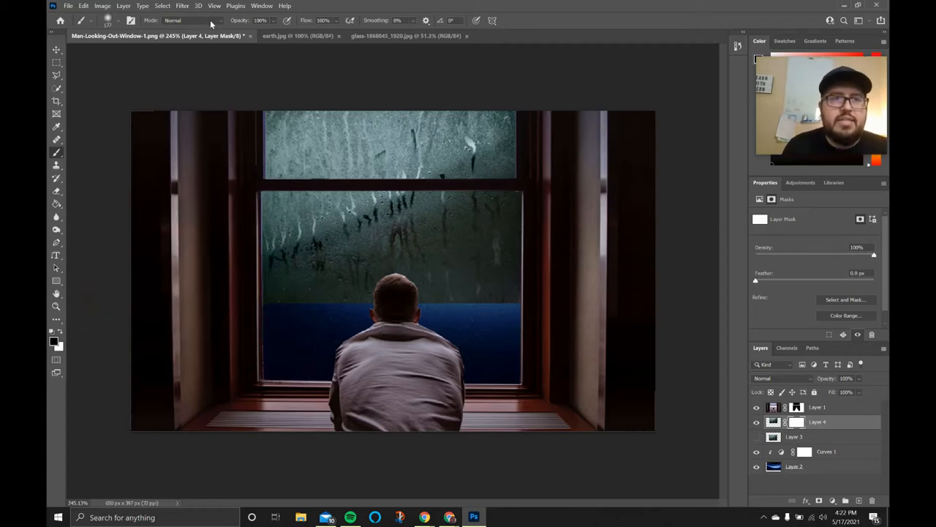
click(119, 23)
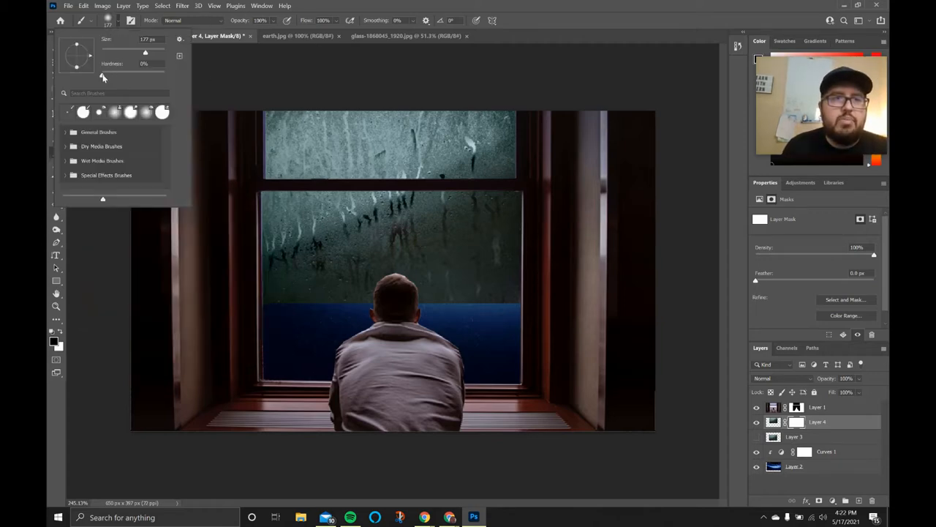
drag(103, 78, 172, 76)
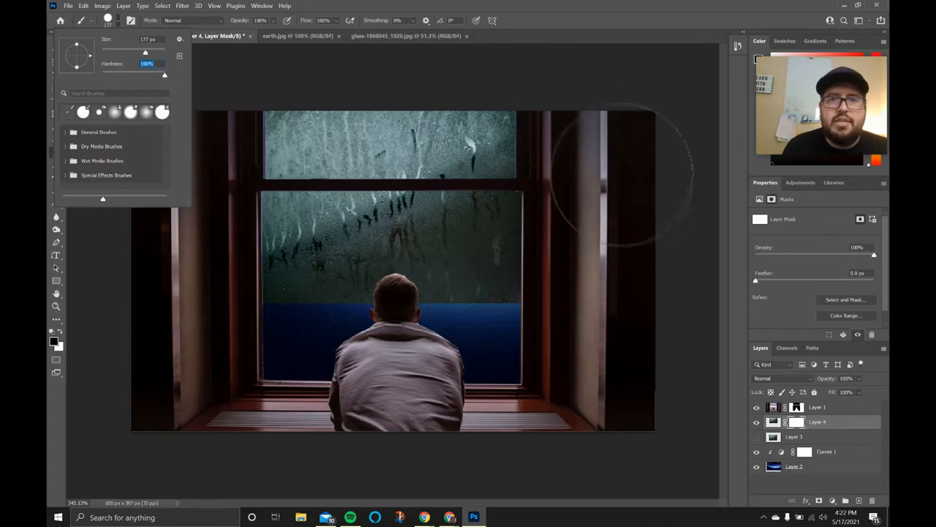
click(584, 260)
mouse_move(584, 259)
mouse_down()
mouse_move(560, 251)
mouse_move(522, 266)
mouse_move(470, 251)
mouse_move(317, 267)
mouse_move(242, 257)
mouse_move(251, 276)
mouse_up()
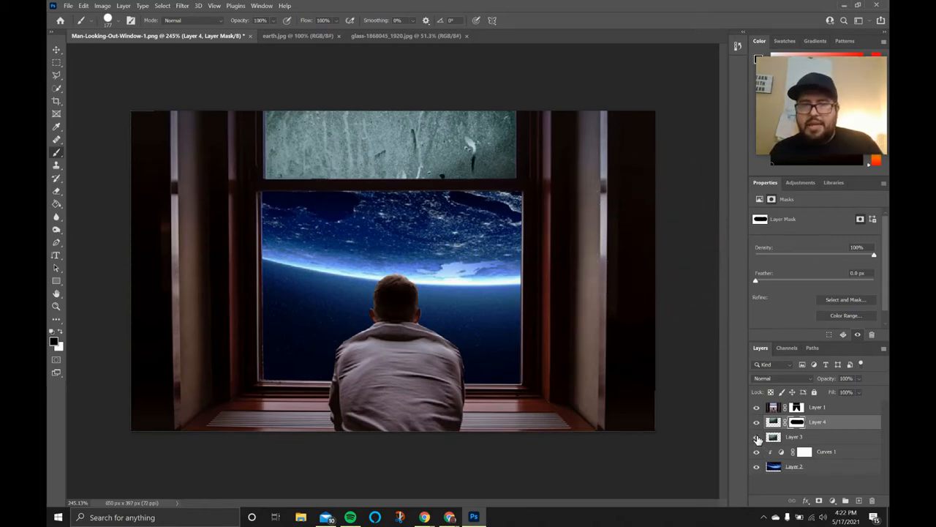
Show the lower glass layer again and shift it sideways to line up with the upper glass copy.
click(757, 437)
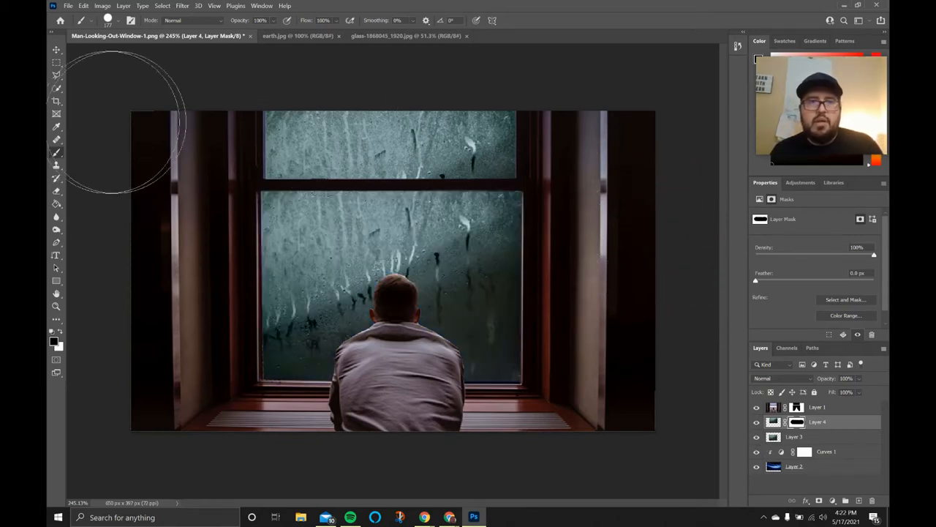
click(56, 50)
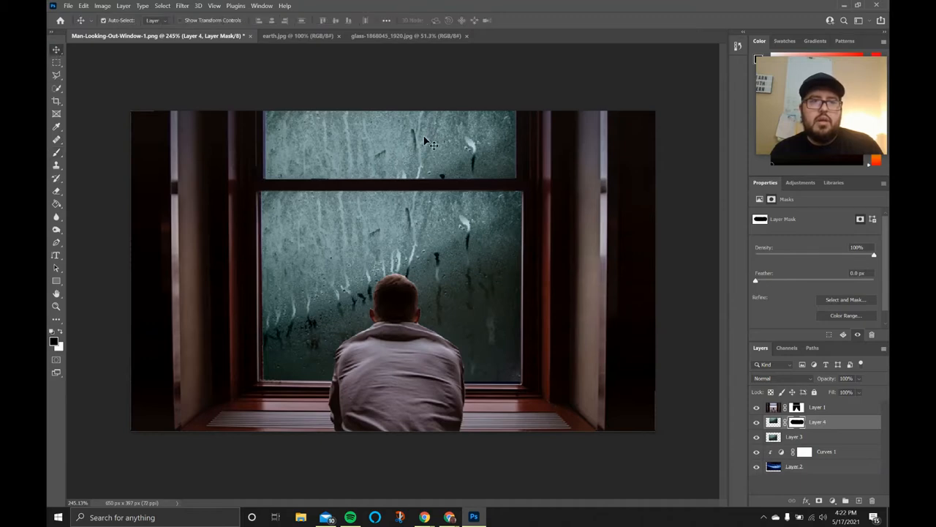
mouse_move(425, 140)
mouse_down()
mouse_move(424, 119)
mouse_move(427, 137)
mouse_up()
drag(509, 291, 510, 271)
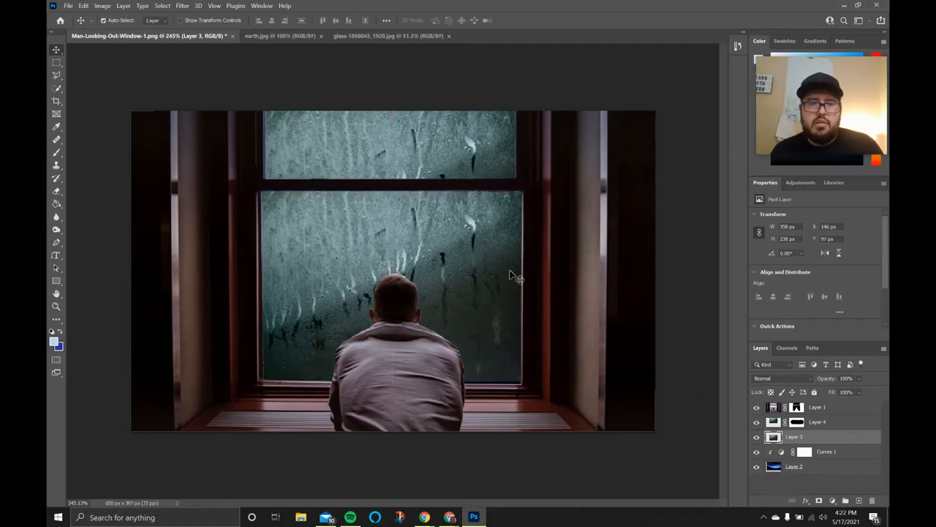
Flip the lower glass layer both horizontally and vertically, at -100% width and height, within the lower pane.
key(ctrl+t)
drag(546, 188, 172, 438)
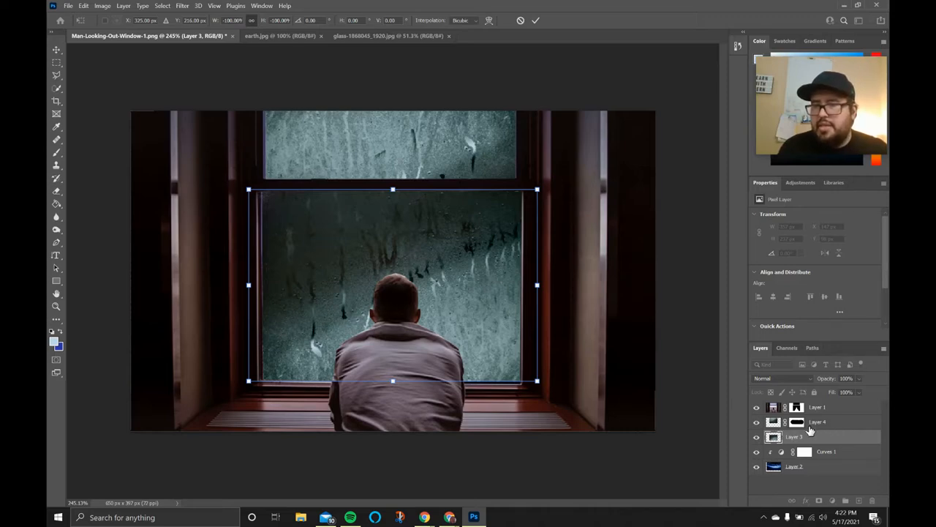
click(832, 427)
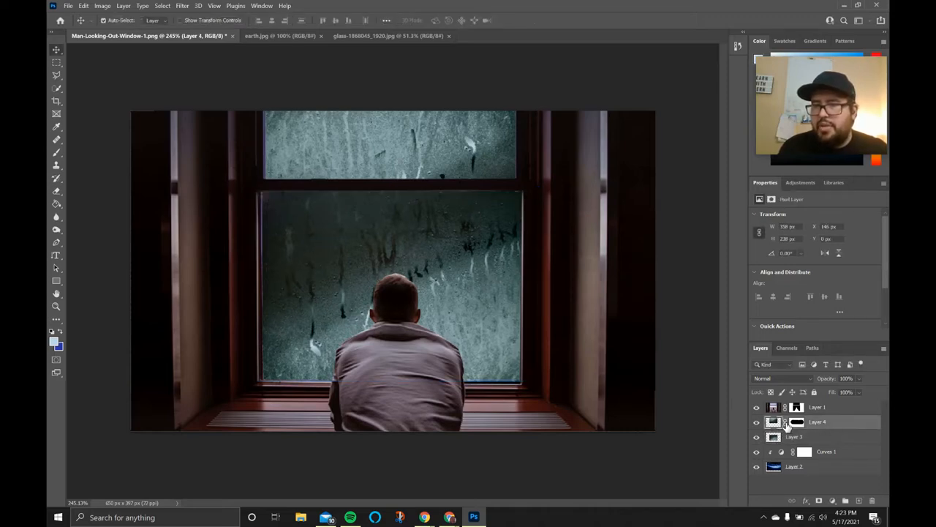
Apply the layer mask of the upper glass layer permanently to its pixels.
click(796, 423)
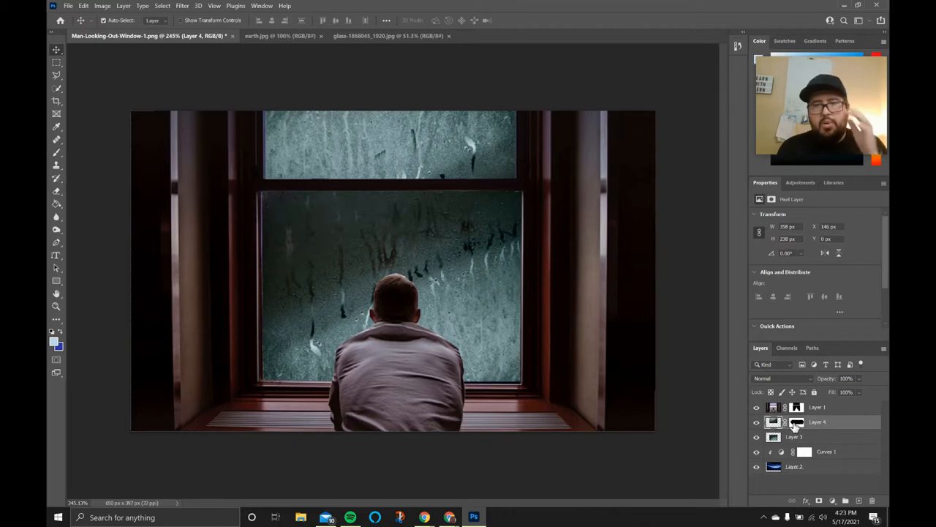
click(797, 423)
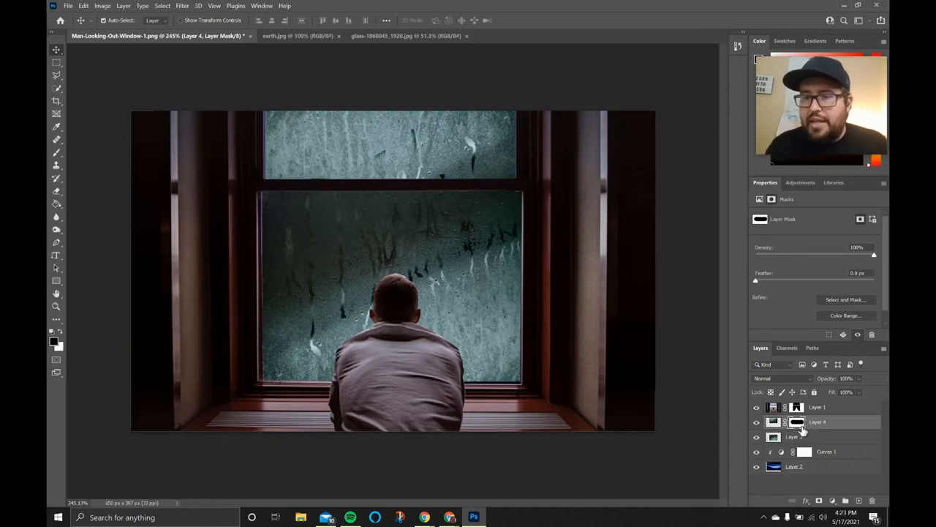
right_click(798, 424)
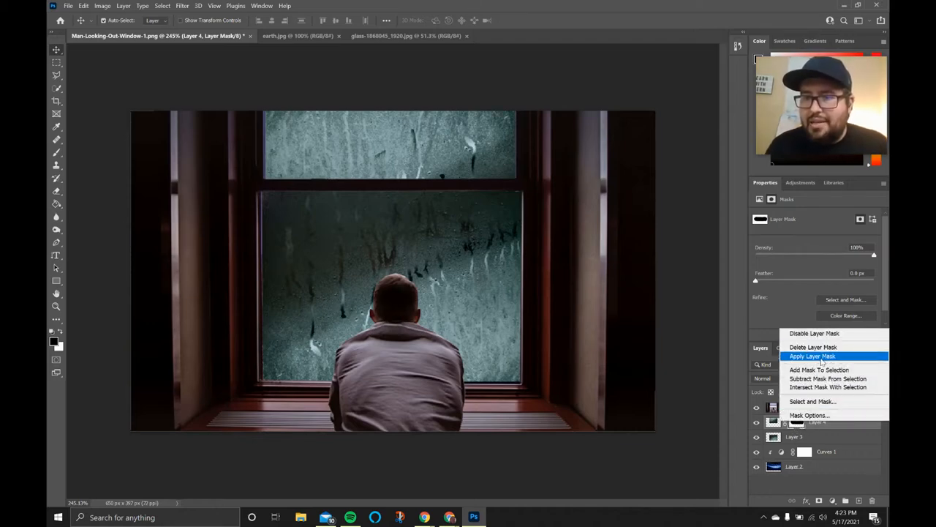
click(821, 358)
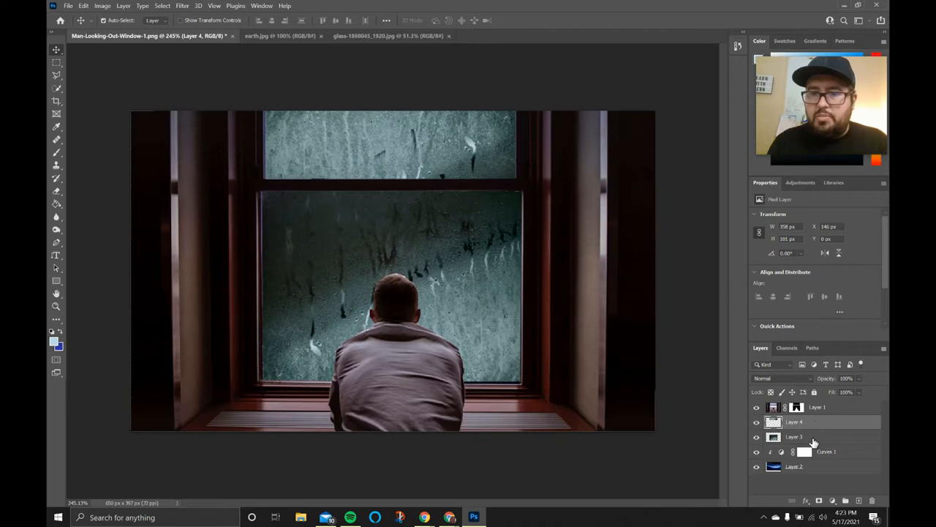
Merge the upper-pane glass layer down into the lower-pane glass layer.
click(810, 437)
right_click(815, 425)
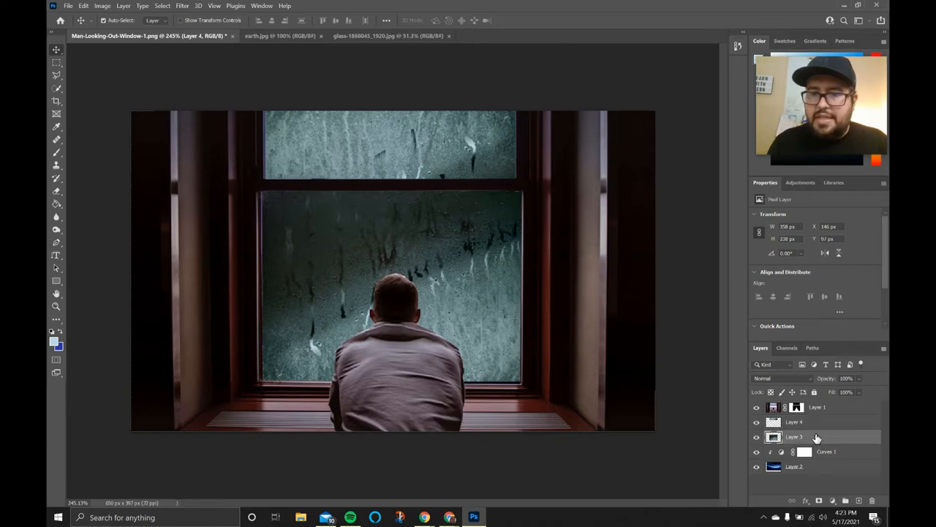
click(813, 434)
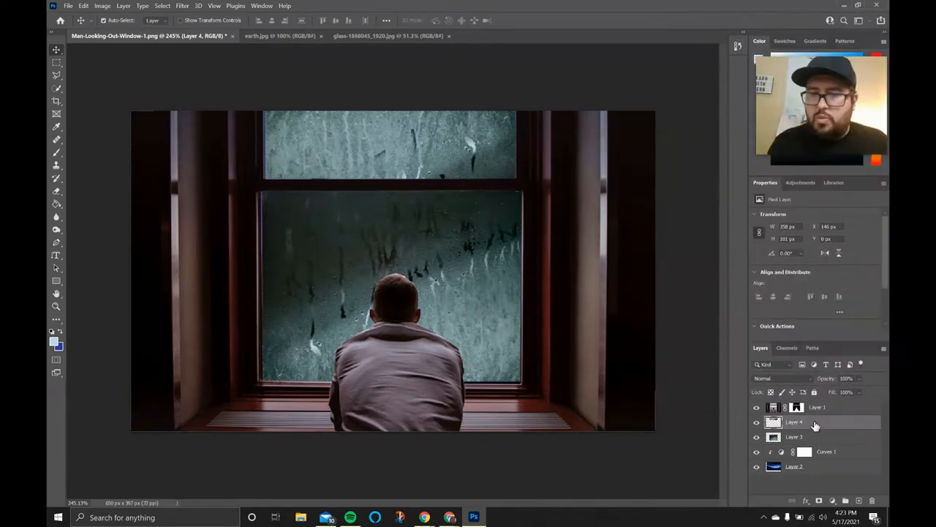
right_click(814, 422)
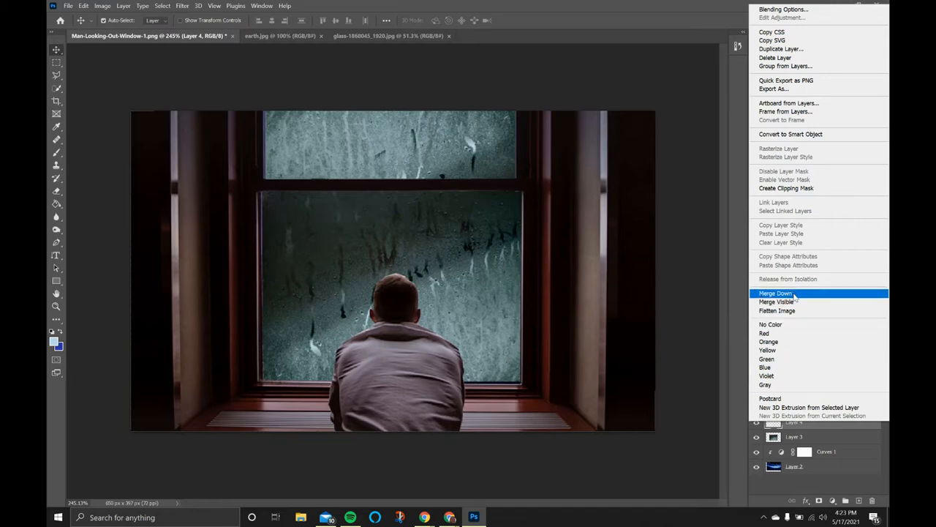
click(740, 324)
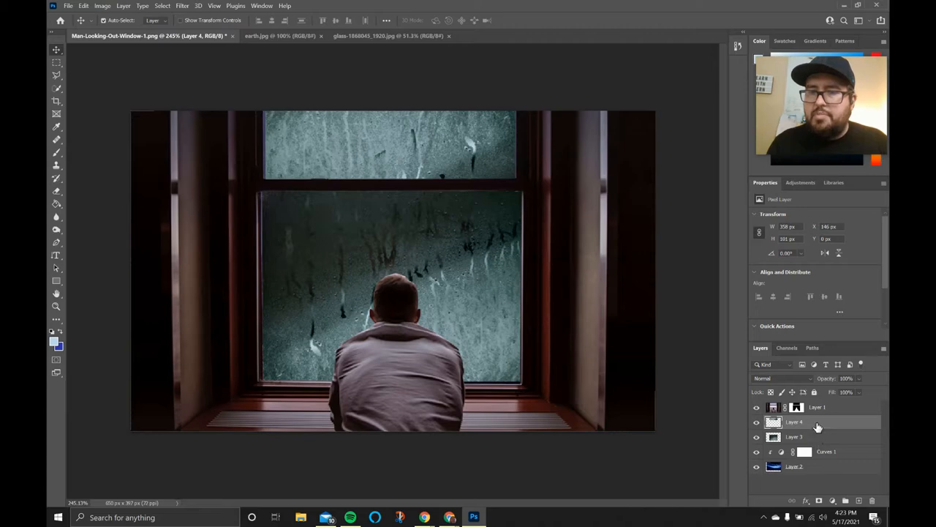
right_click(820, 422)
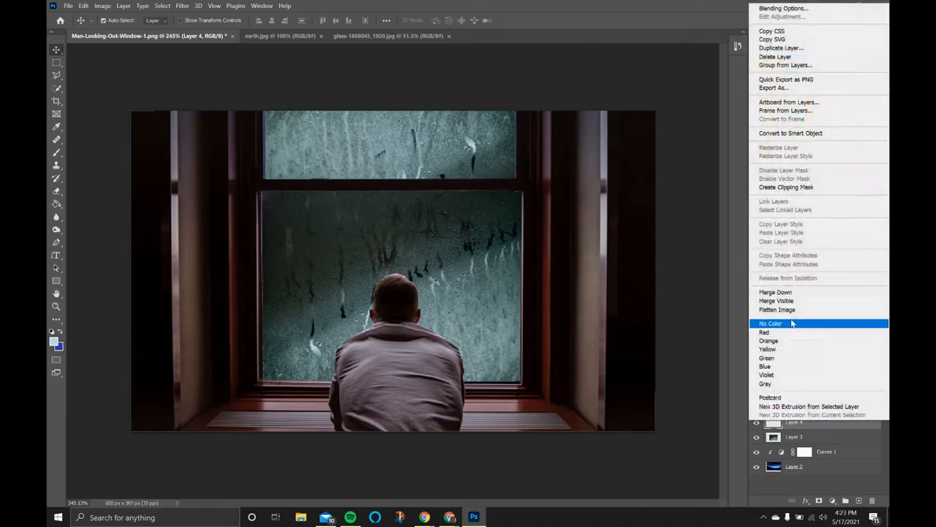
click(784, 293)
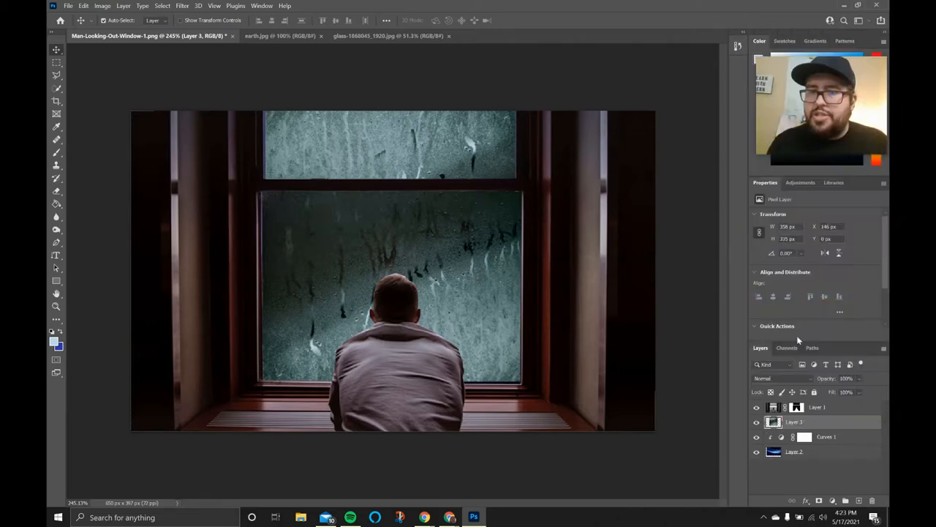
Rename the merged glass layer as Window Moisture.
double_click(794, 423)
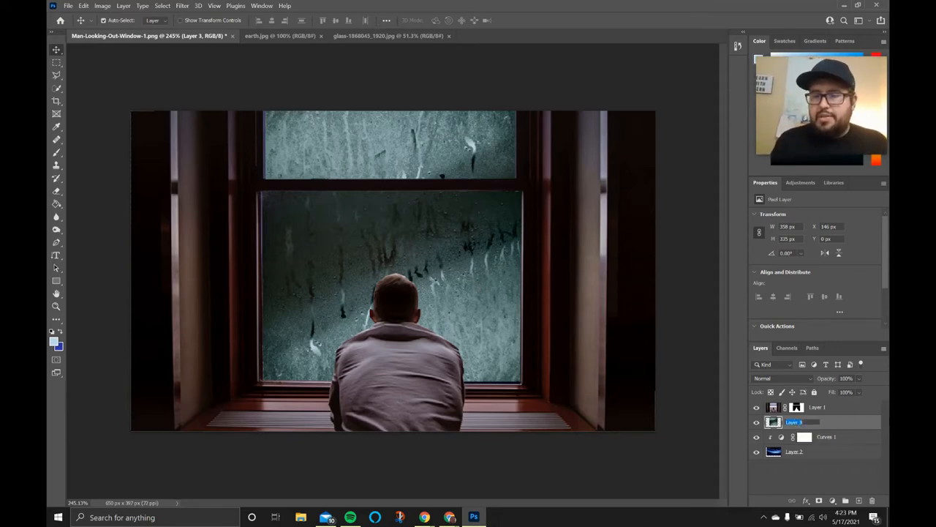
text(Window Mo)
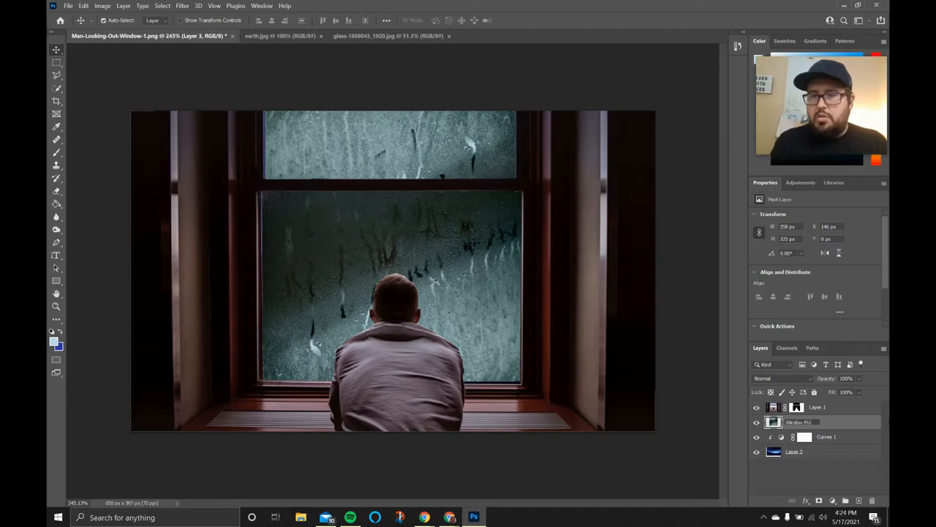
text(isture)
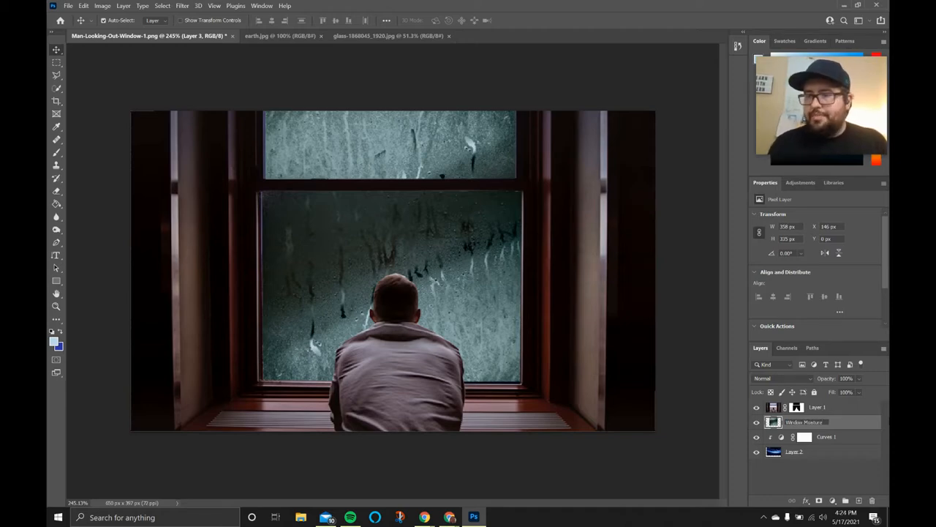
click(846, 422)
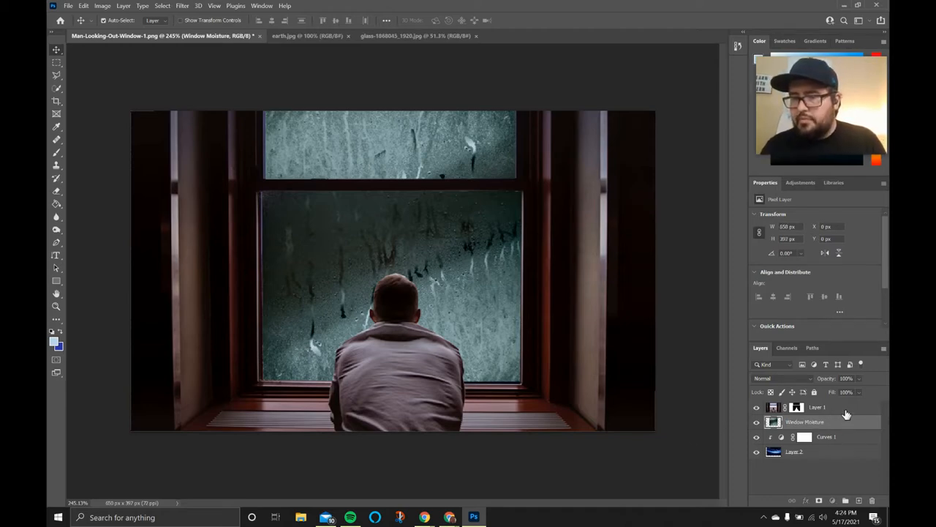
Set the Window Moisture layer's blend mode to Screen.
click(840, 413)
click(832, 422)
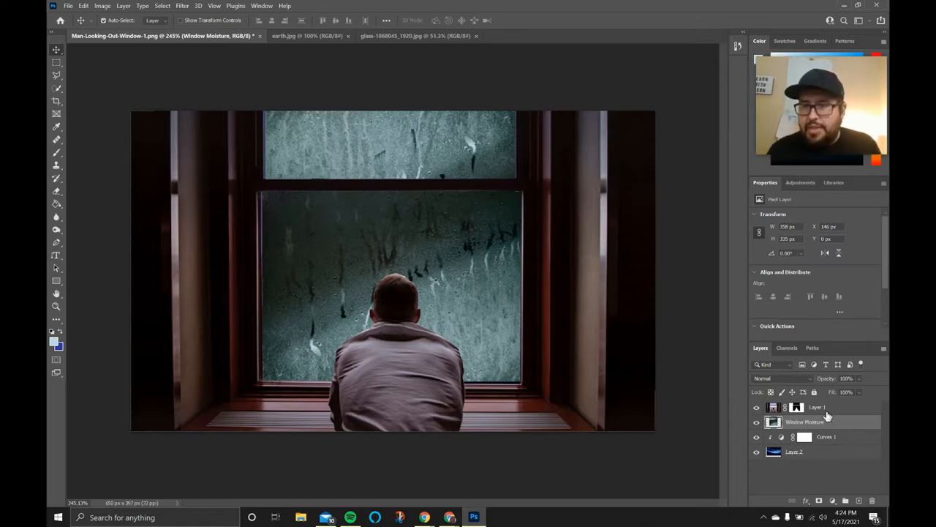
click(802, 378)
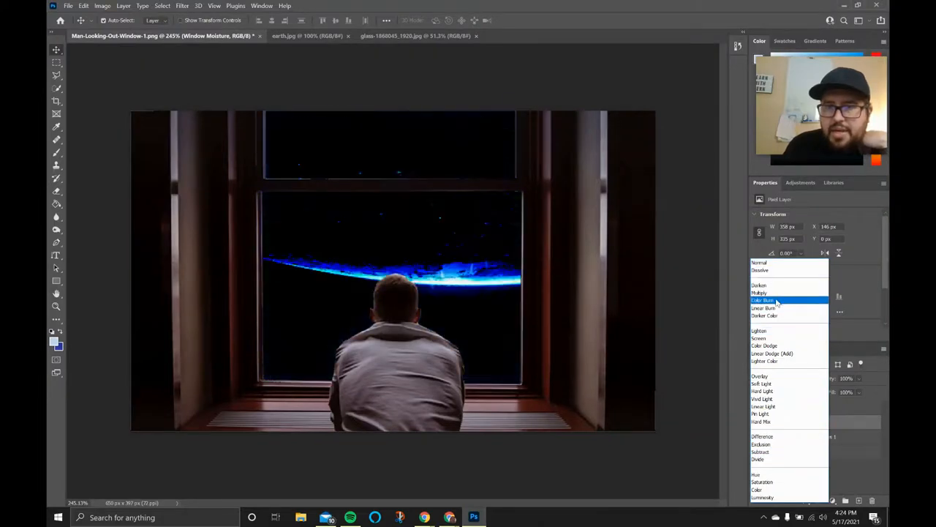
click(779, 341)
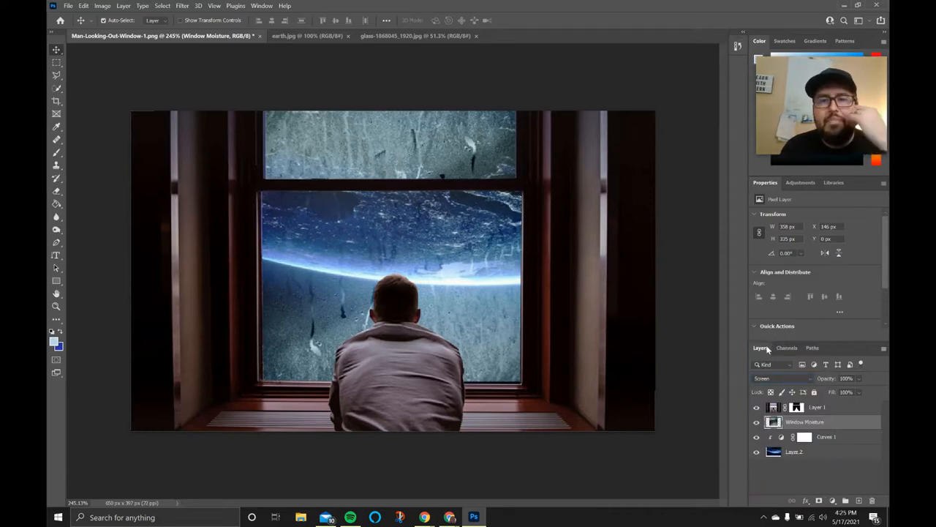
Reduce the opacity of the Window Moisture layer to 53%.
click(823, 378)
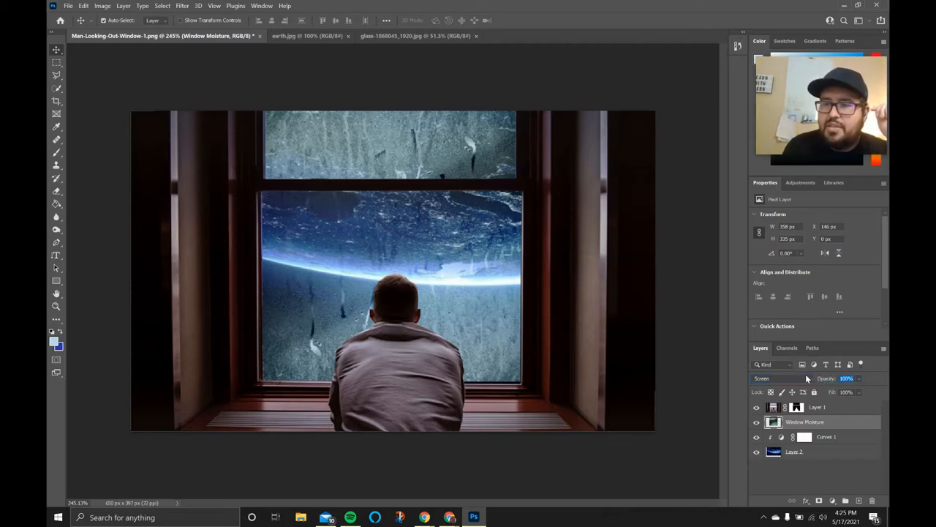
click(859, 378)
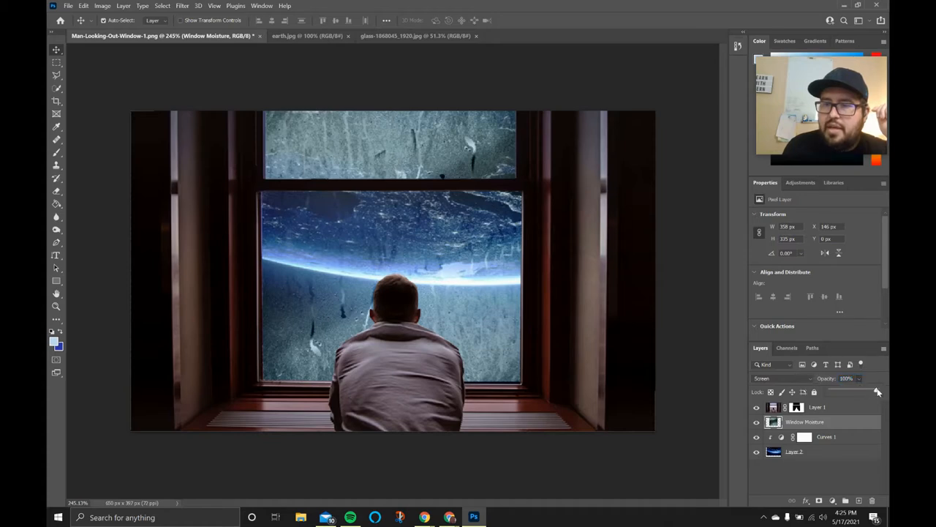
drag(878, 392, 857, 393)
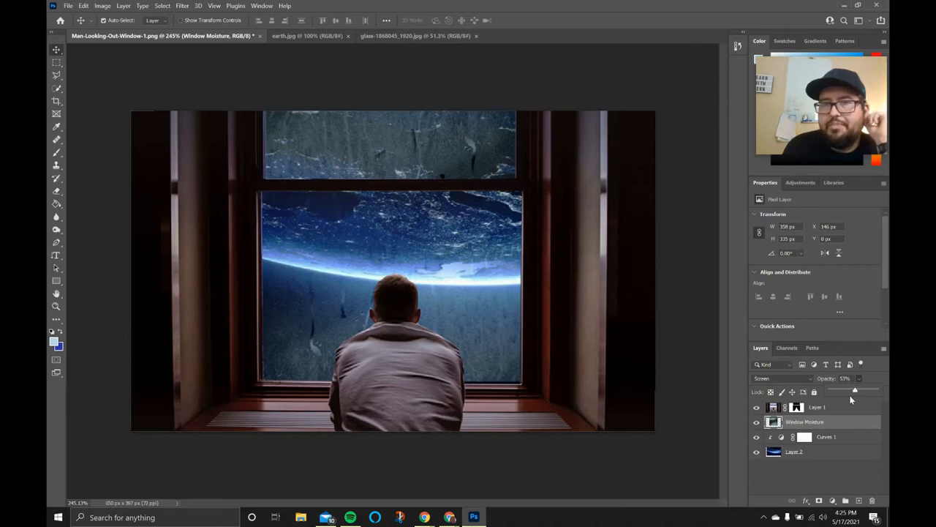
click(706, 354)
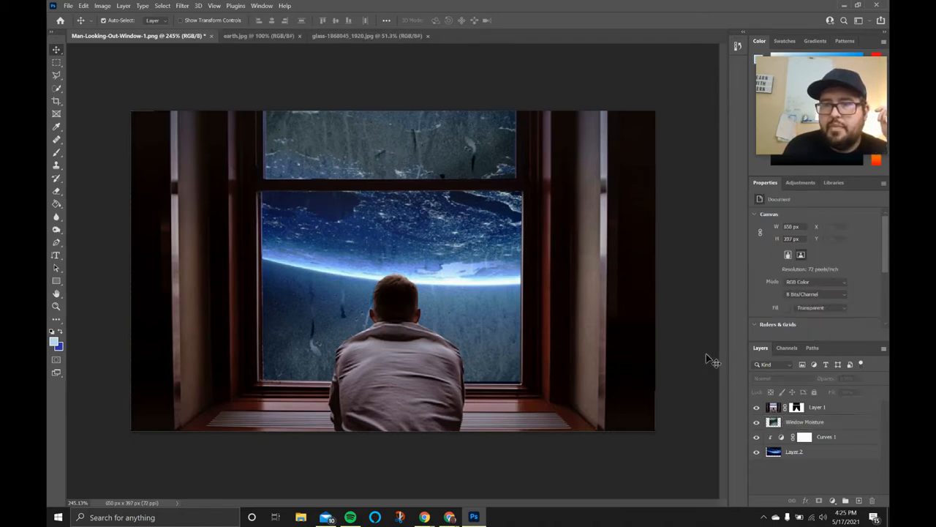
Add a Color Balance adjustment above the man and window layer, with midtone Yellow–Blue at +4, and clip it to that layer.
click(838, 425)
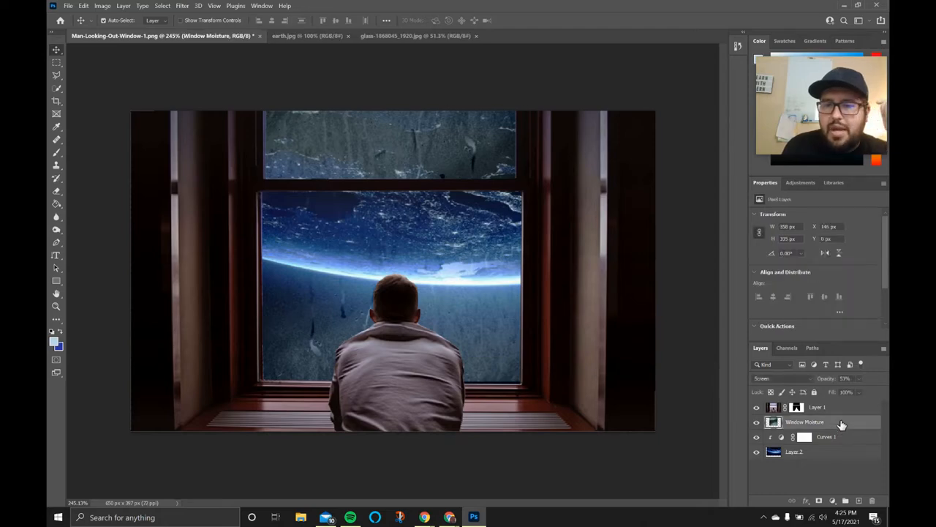
click(839, 408)
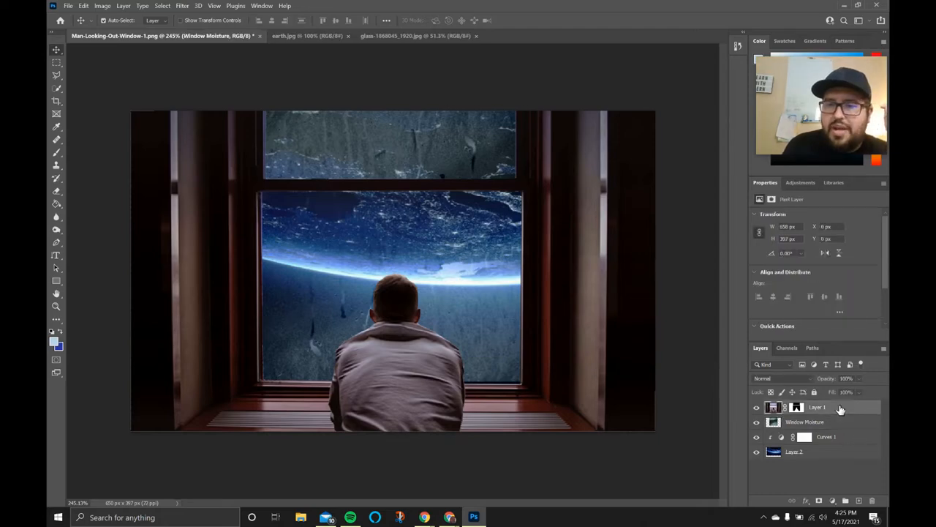
click(846, 452)
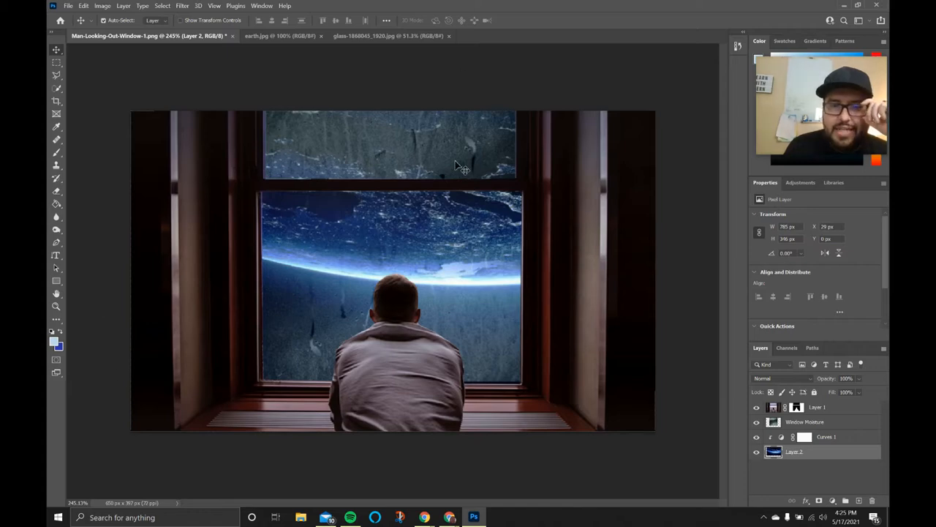
click(850, 408)
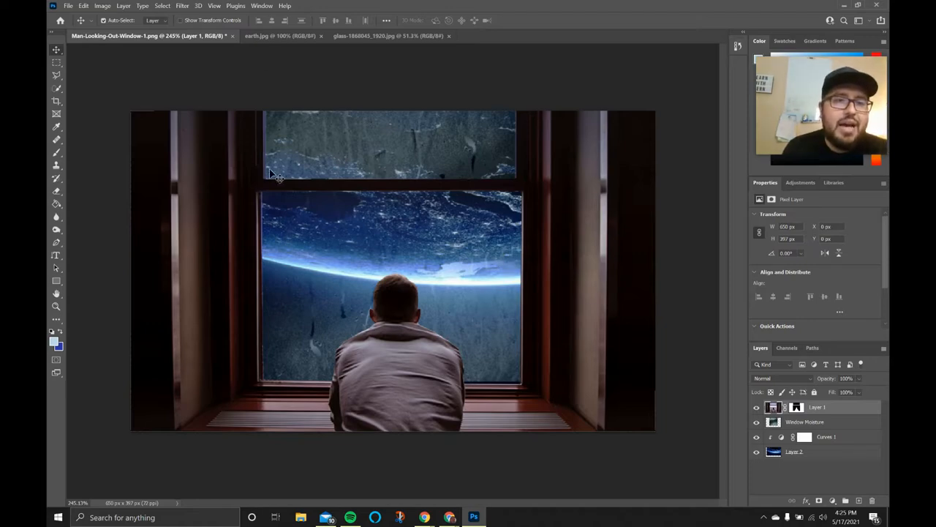
click(797, 183)
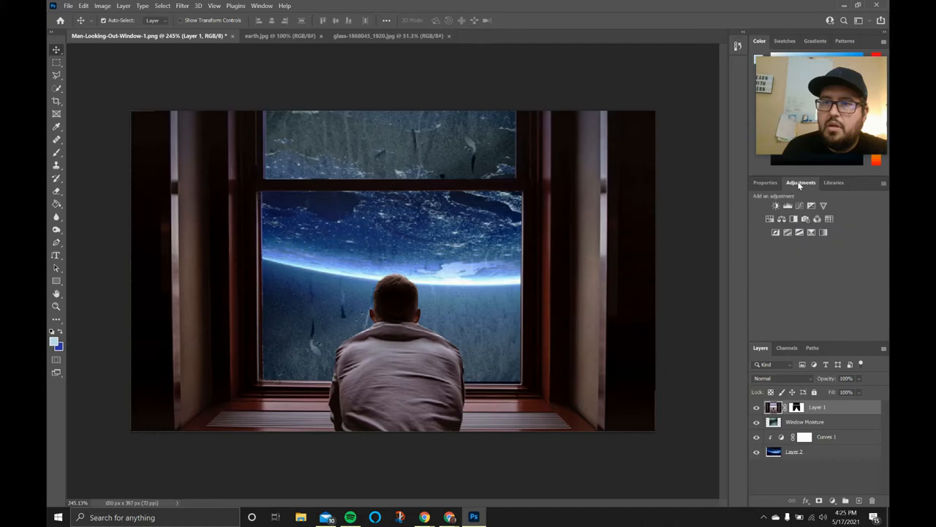
click(781, 220)
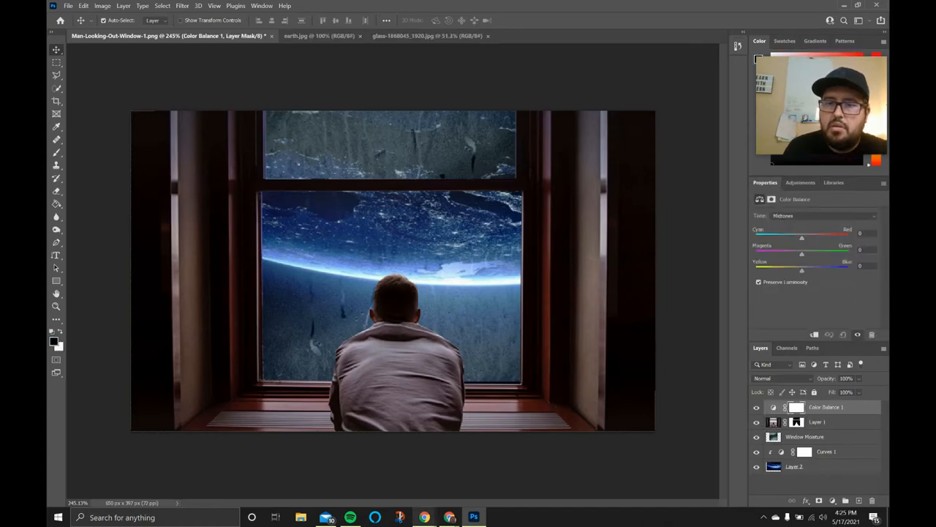
click(350, 518)
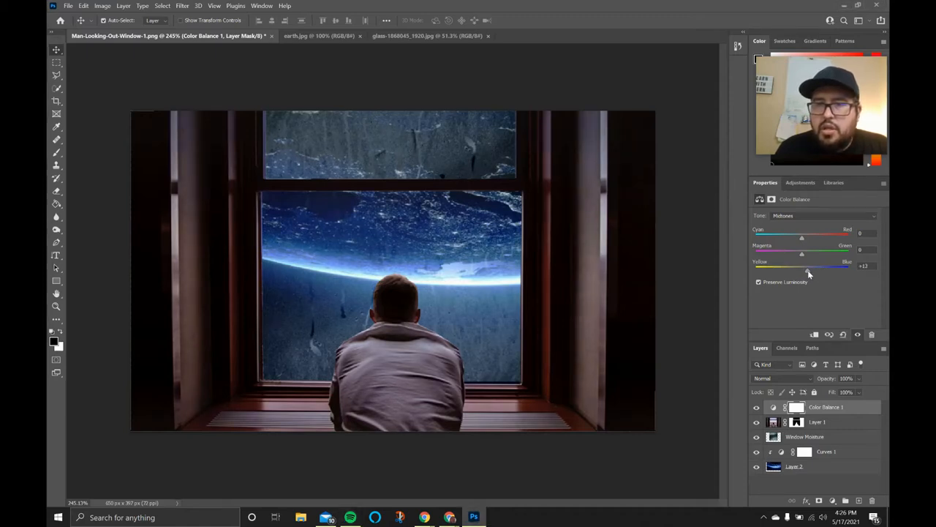
mouse_move(807, 270)
mouse_down()
mouse_move(797, 271)
mouse_move(821, 267)
mouse_move(805, 273)
mouse_up()
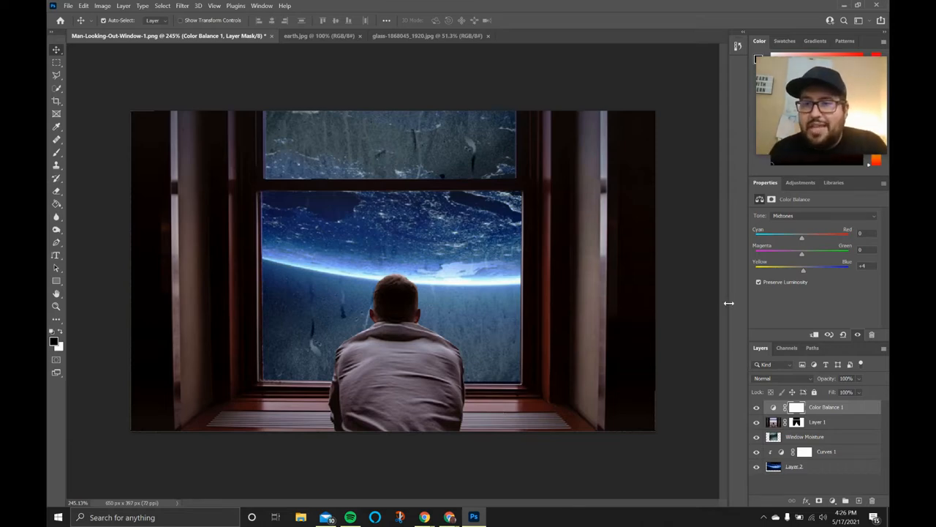
click(814, 335)
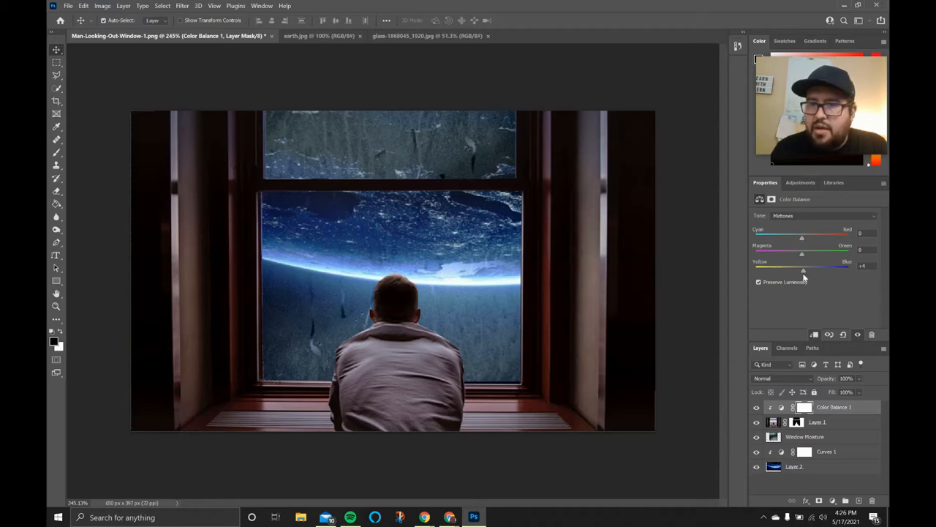
Set the midtones color balance to -9 for Cyan–Red, +9 for Magenta–Green and +36 for Yellow–Blue.
mouse_move(810, 272)
mouse_down()
mouse_move(834, 268)
mouse_move(771, 267)
mouse_move(845, 268)
mouse_move(730, 259)
mouse_move(868, 254)
mouse_move(743, 253)
mouse_move(798, 256)
mouse_move(811, 263)
mouse_move(805, 273)
mouse_up()
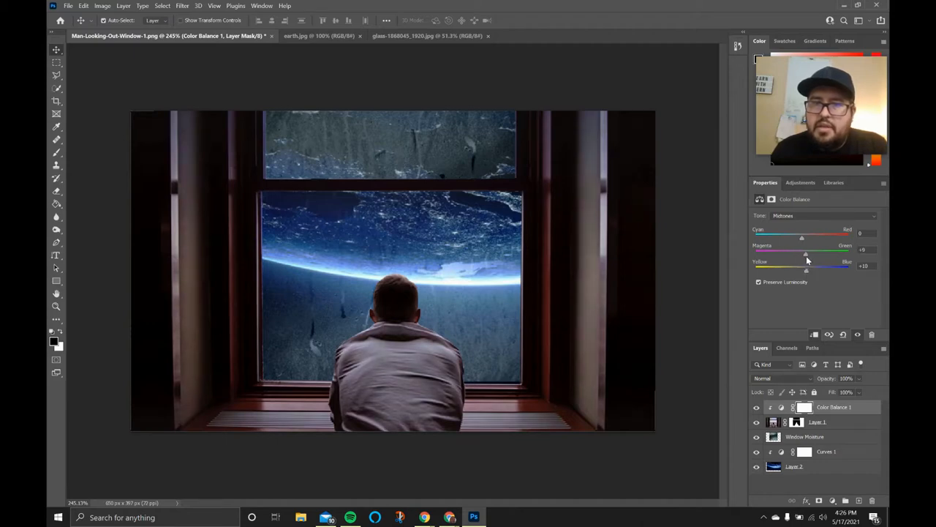
drag(802, 238, 798, 239)
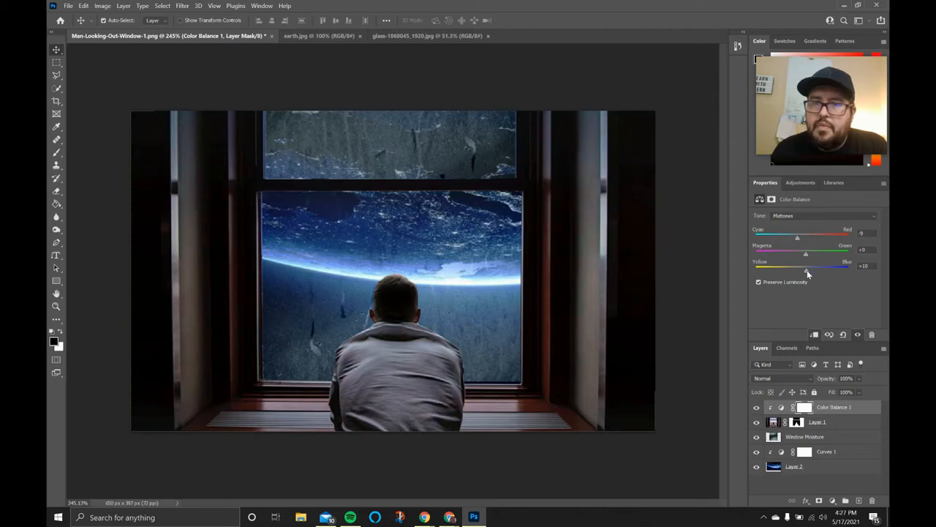
drag(813, 272, 815, 272)
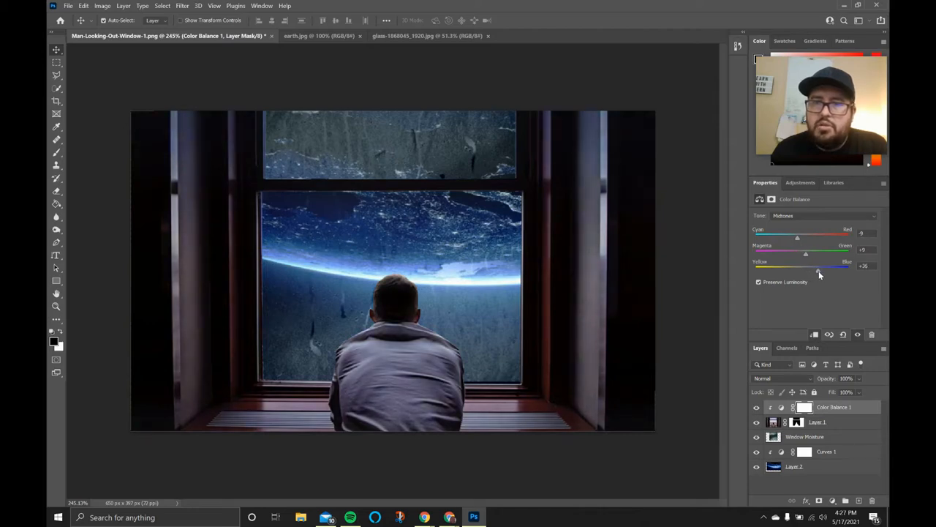
Set the Yellow–Blue color balance to +3 for the highlights and +5 for the shadows.
click(801, 217)
click(795, 239)
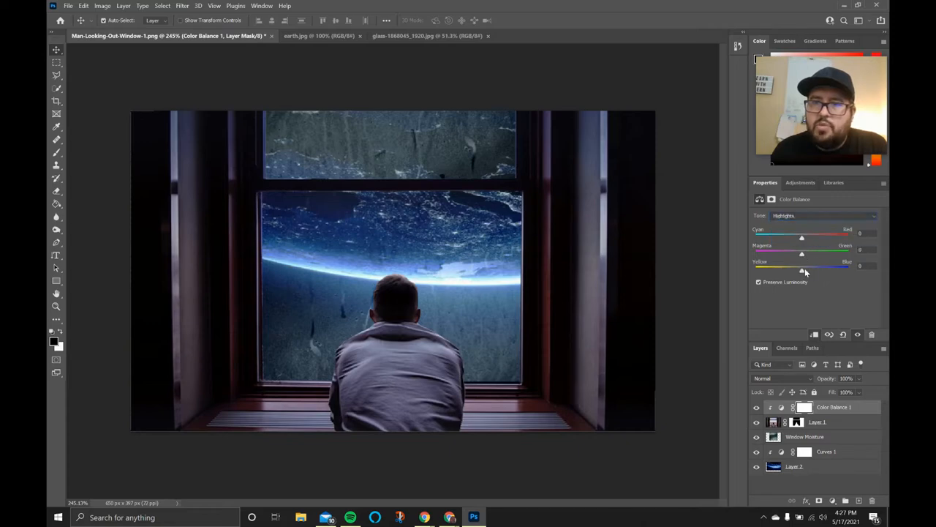
drag(805, 272, 806, 274)
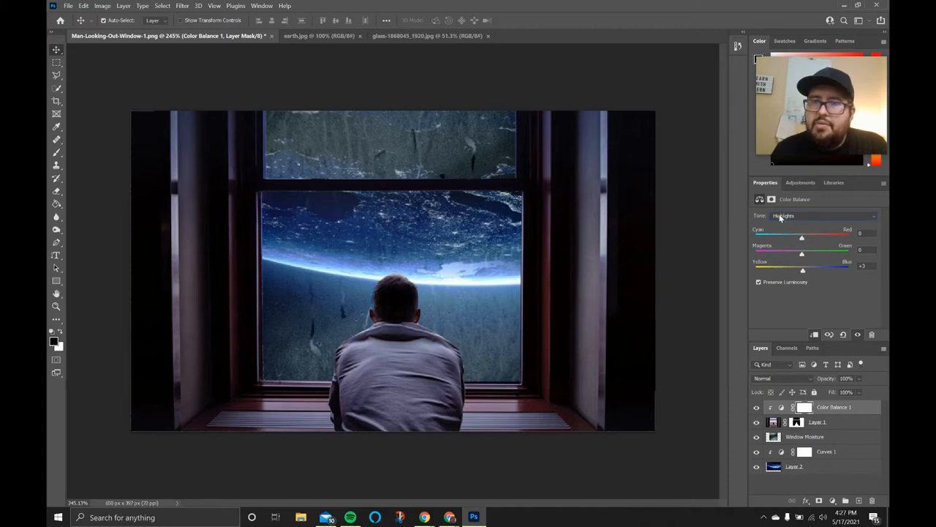
click(803, 217)
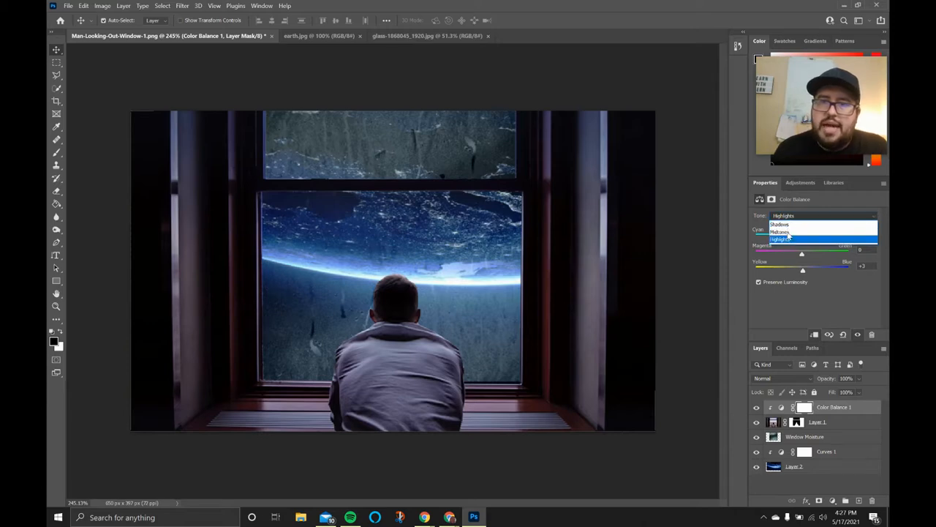
click(788, 223)
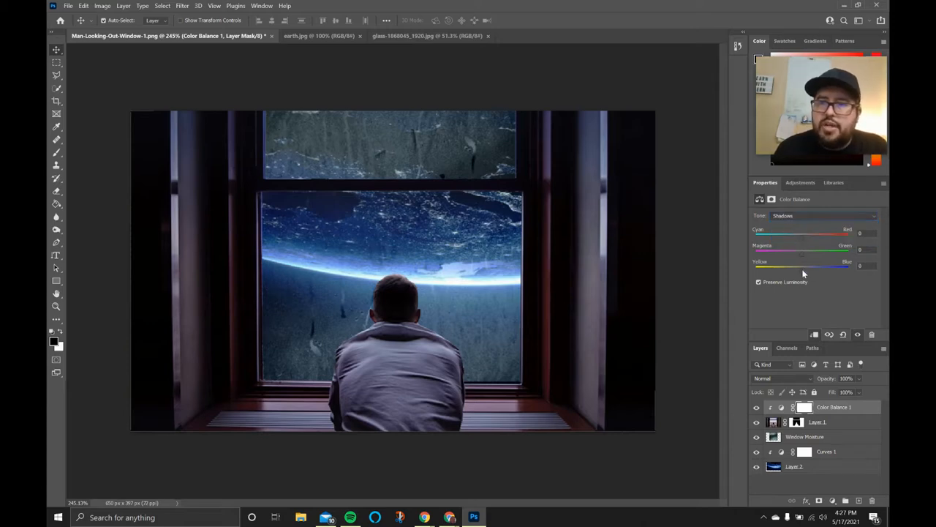
drag(807, 271, 804, 271)
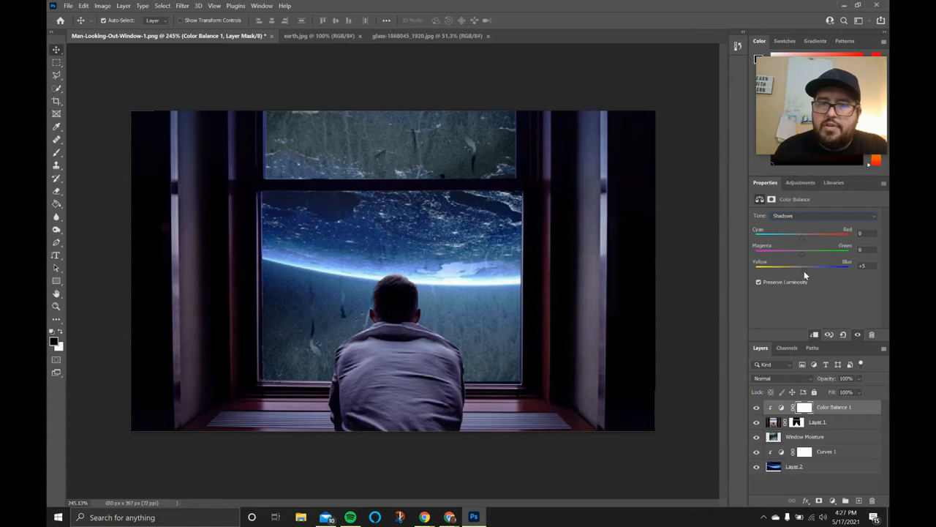
Set the Yellow–Blue color balance to -11 for the highlights of the Color Balance adjustment.
click(805, 215)
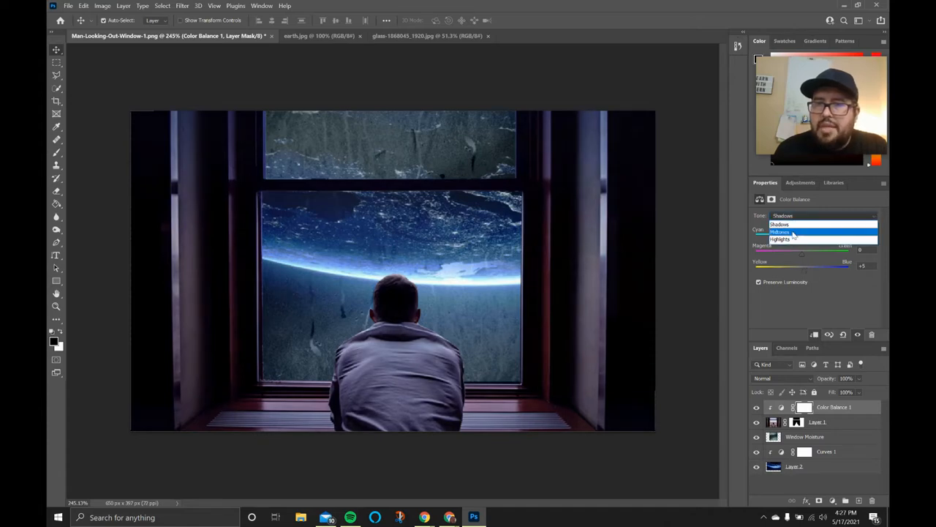
click(801, 233)
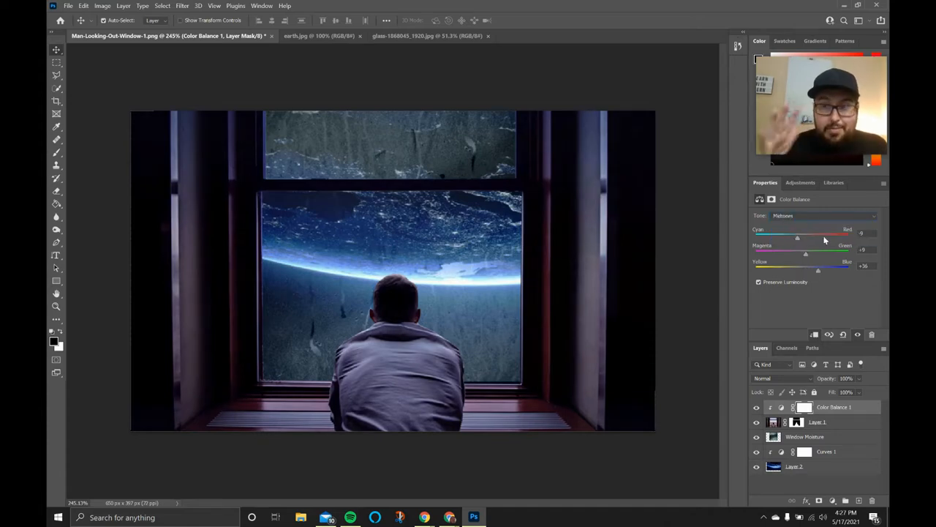
click(819, 216)
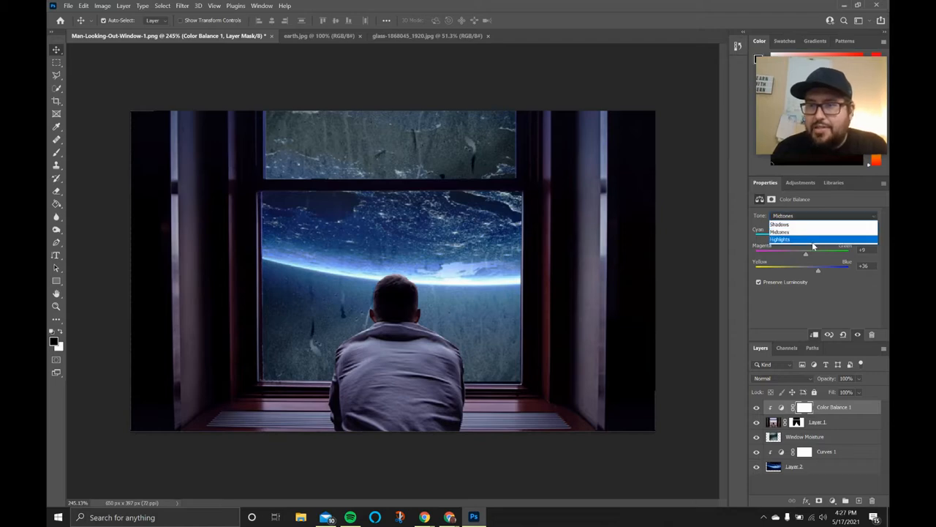
click(812, 239)
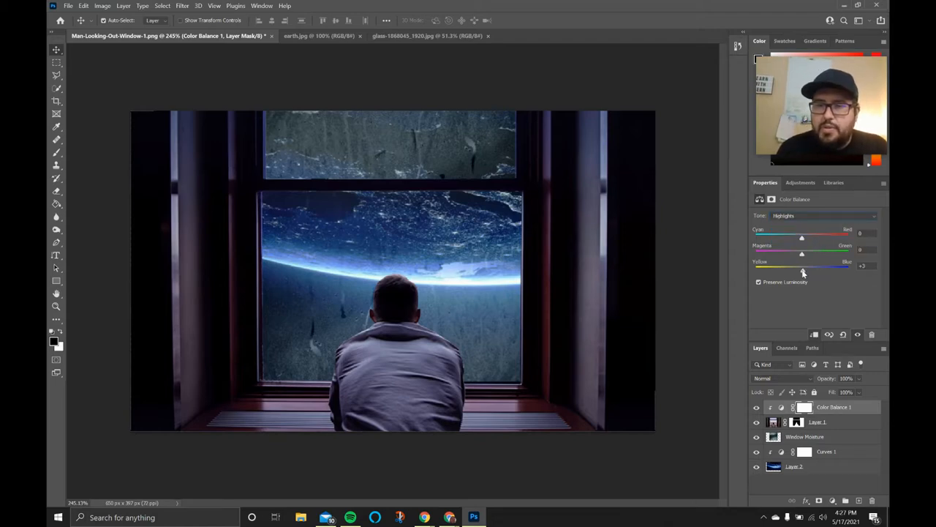
drag(802, 272, 798, 276)
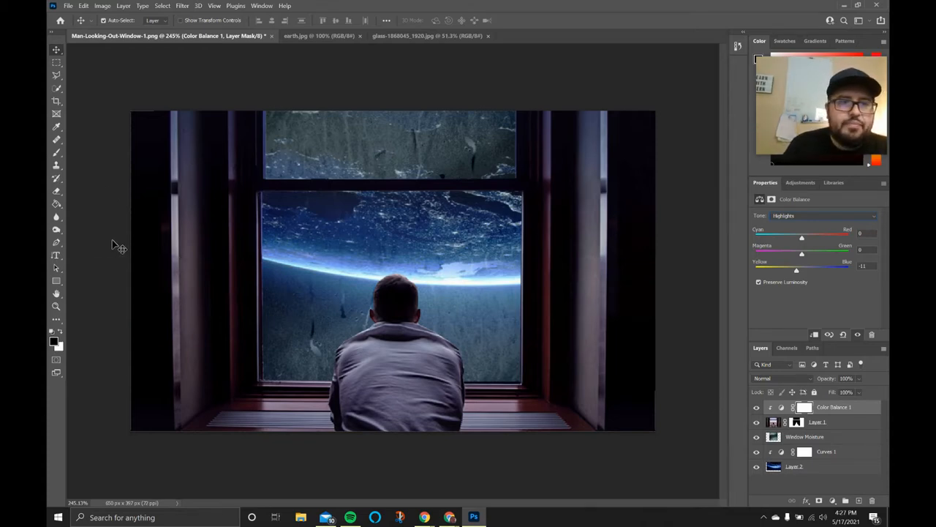
click(695, 293)
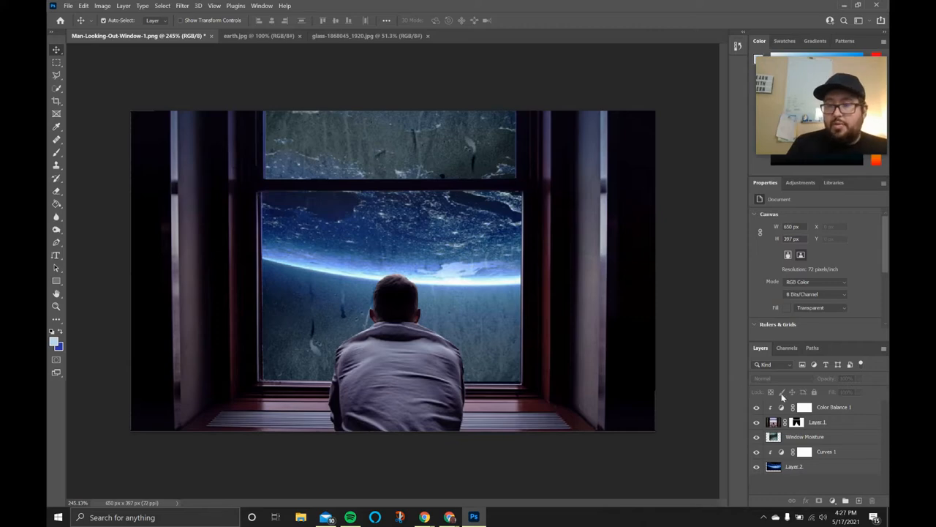
Add a new empty layer above the Color Balance adjustment.
click(864, 409)
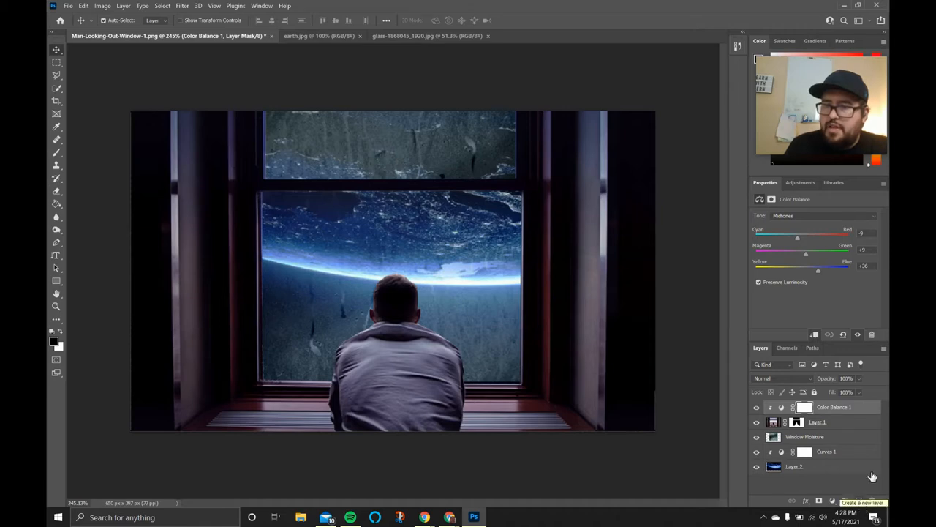
click(860, 502)
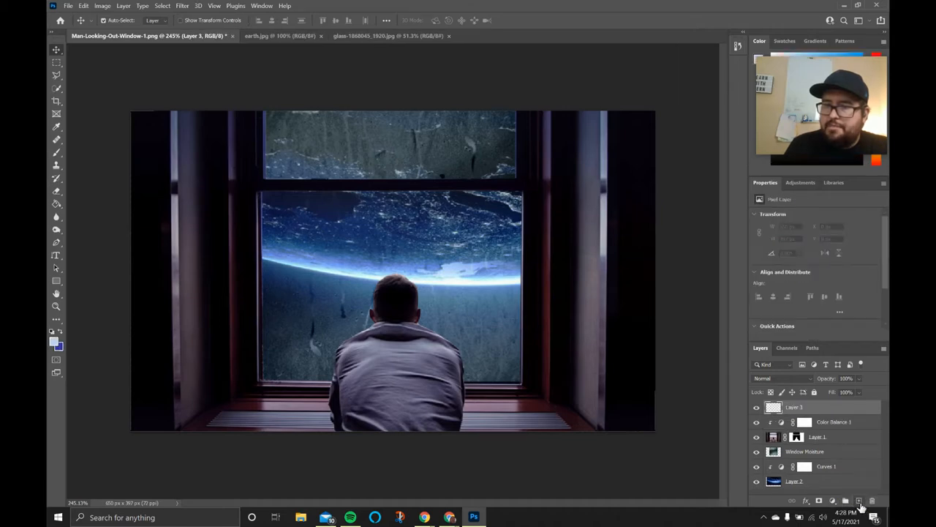
Choose the Burn tool and set its brush to about 53 px with 84% hardness.
click(59, 230)
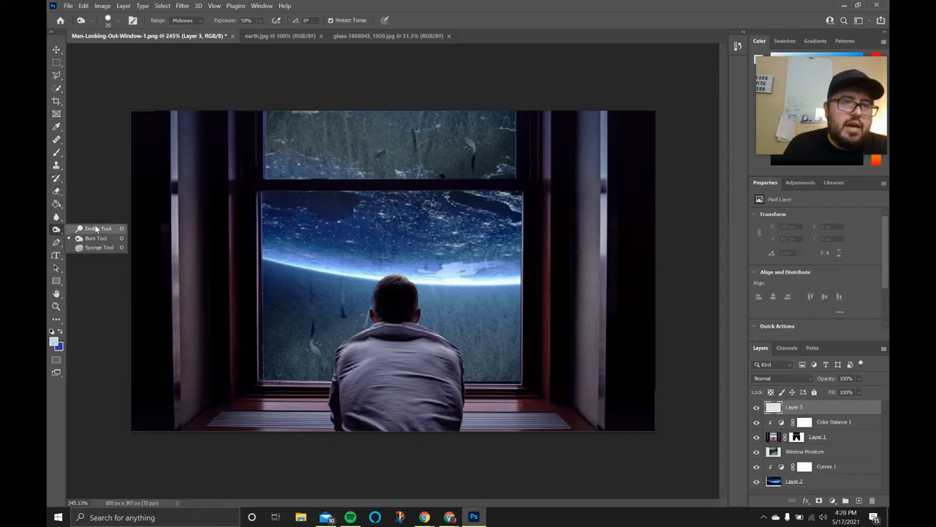
click(92, 229)
right_click(60, 234)
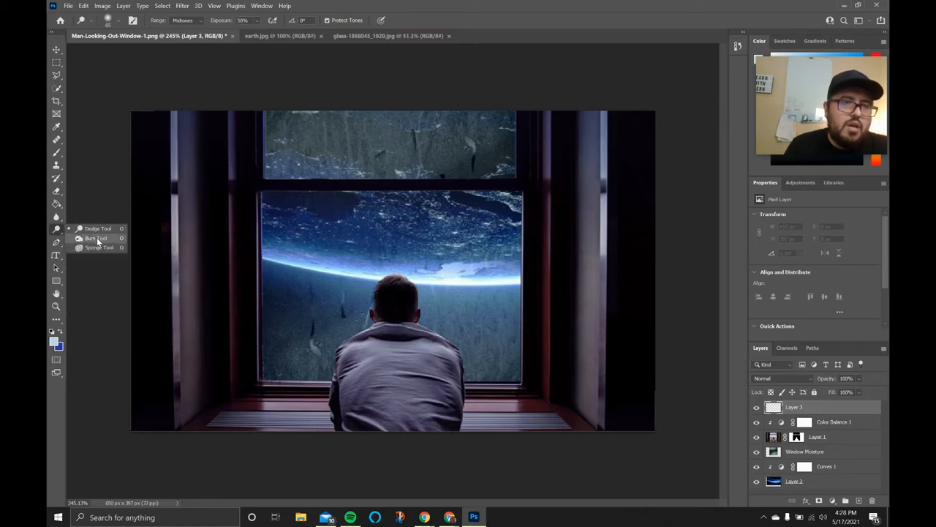
click(95, 238)
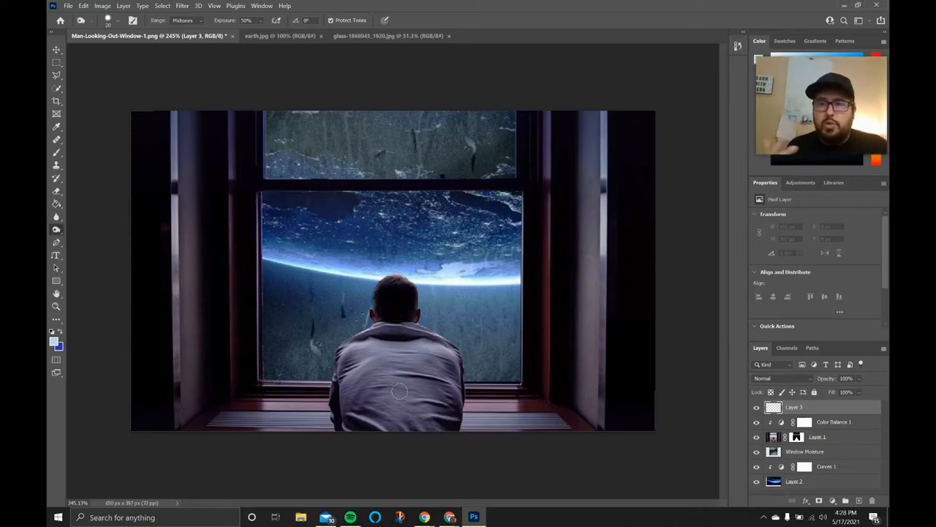
right_click(60, 232)
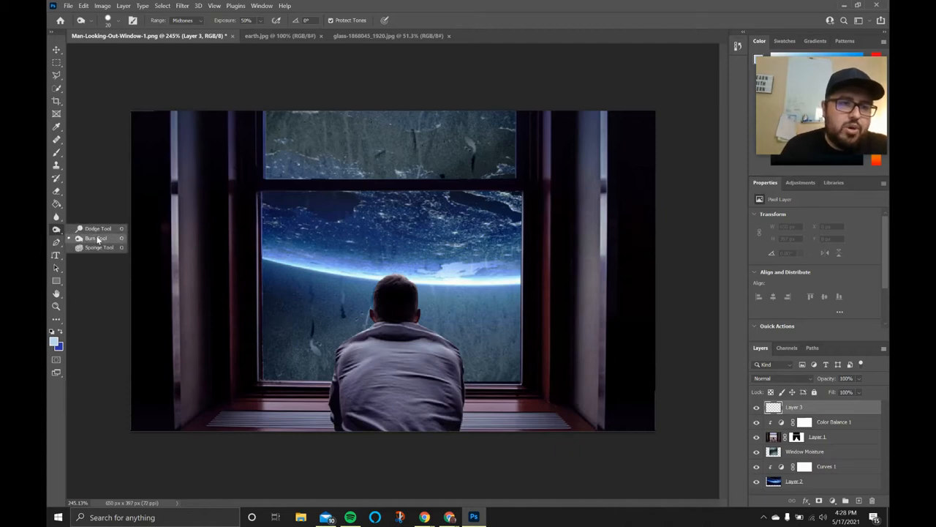
click(97, 239)
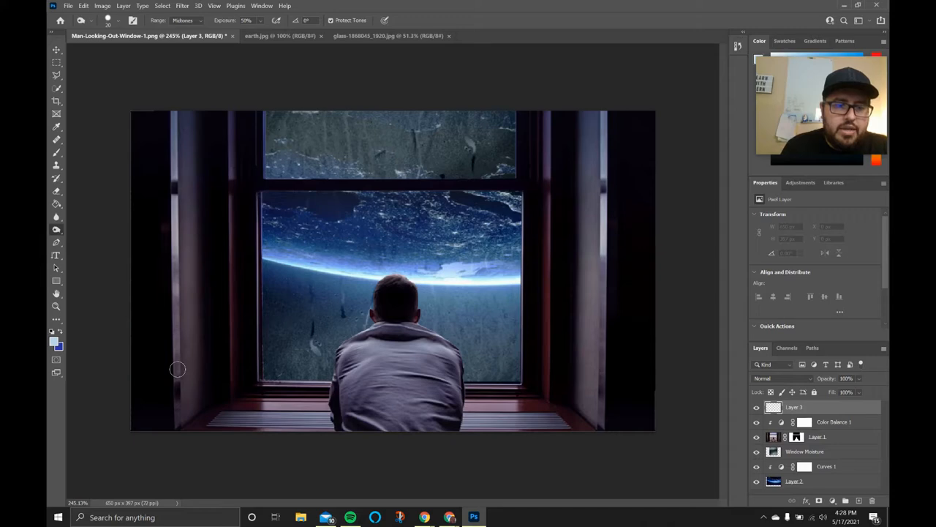
click(115, 21)
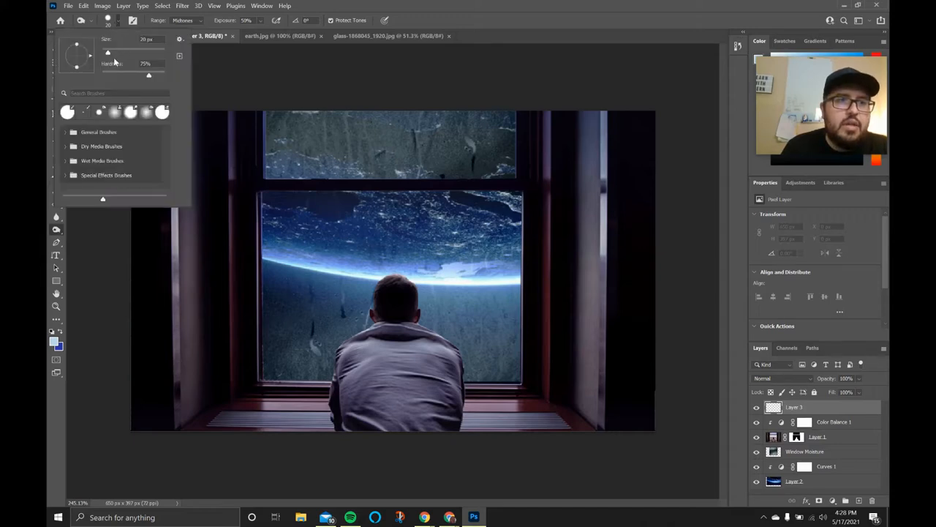
click(155, 77)
drag(109, 54, 115, 56)
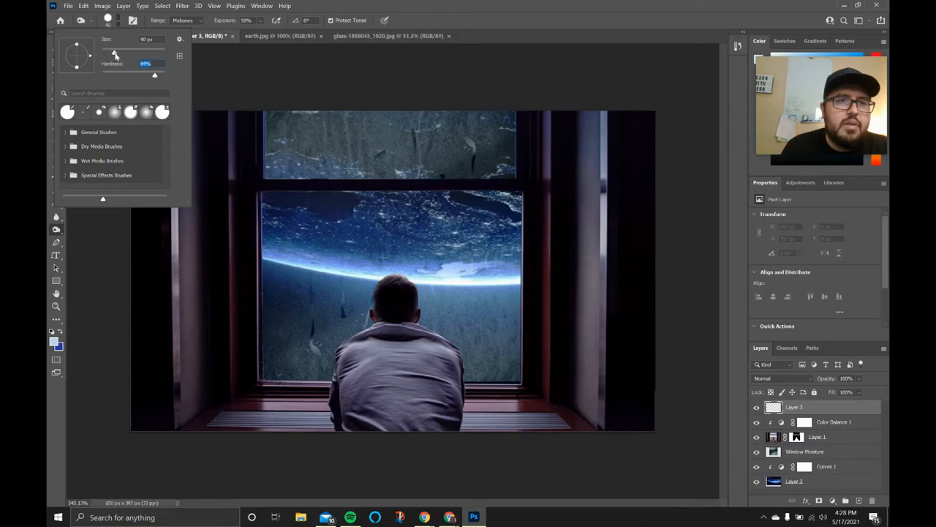
click(245, 74)
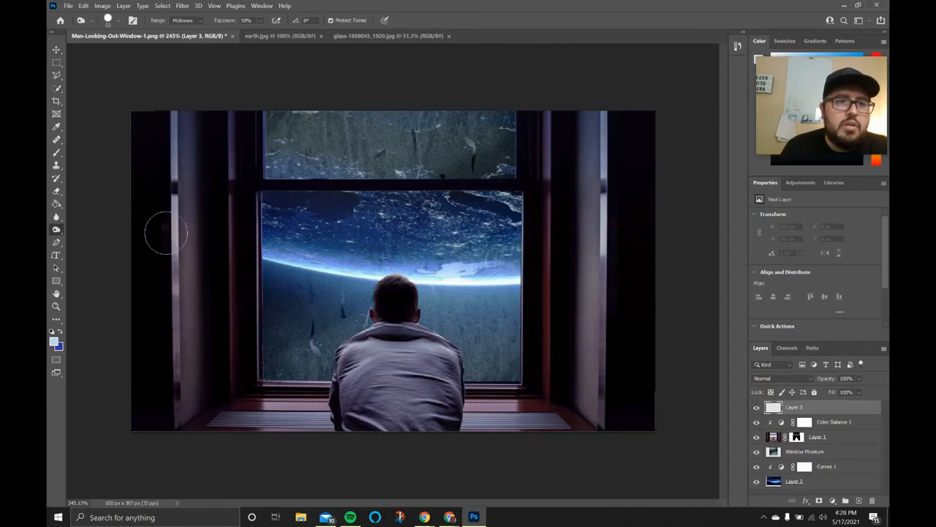
Burn the light wall panels and edges on both sides of the window on Layer 1, down to the sill corners.
click(845, 443)
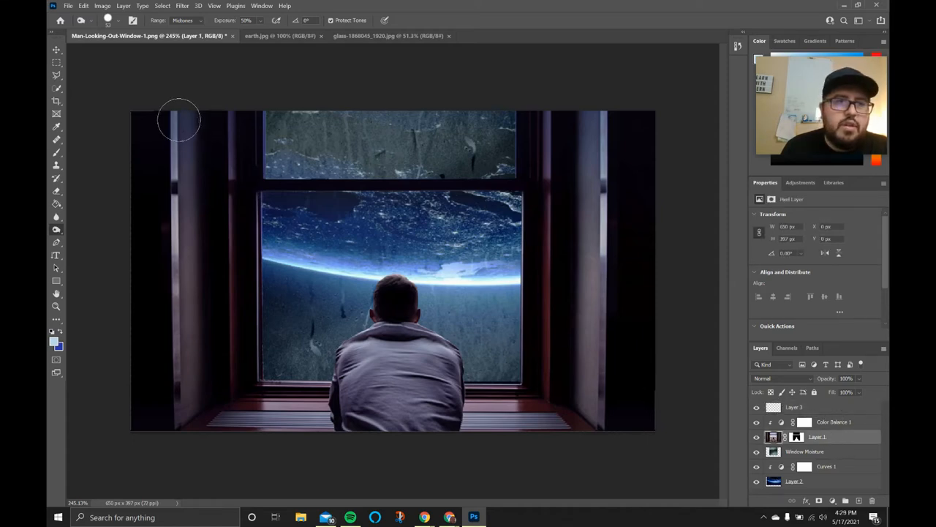
drag(176, 122, 175, 404)
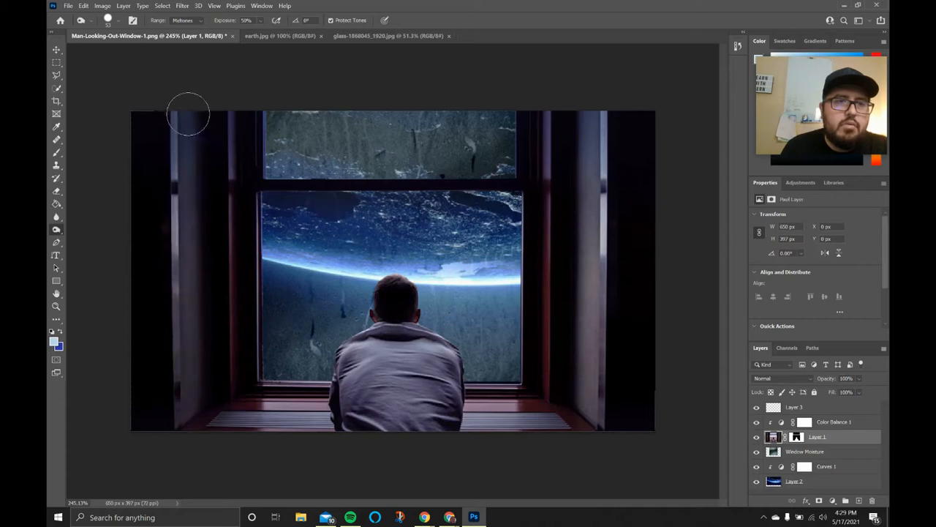
mouse_move(171, 131)
mouse_down()
mouse_move(167, 268)
mouse_move(173, 125)
mouse_move(168, 215)
mouse_move(178, 272)
mouse_move(166, 276)
mouse_move(166, 386)
mouse_up()
mouse_move(610, 117)
mouse_down()
mouse_move(602, 264)
mouse_move(592, 154)
mouse_move(606, 258)
mouse_move(595, 225)
mouse_move(594, 268)
mouse_move(602, 114)
mouse_move(602, 161)
mouse_move(585, 203)
mouse_move(590, 374)
mouse_move(600, 181)
mouse_move(596, 340)
mouse_up()
mouse_move(589, 236)
mouse_down()
mouse_move(591, 416)
mouse_move(592, 389)
mouse_move(609, 468)
mouse_up()
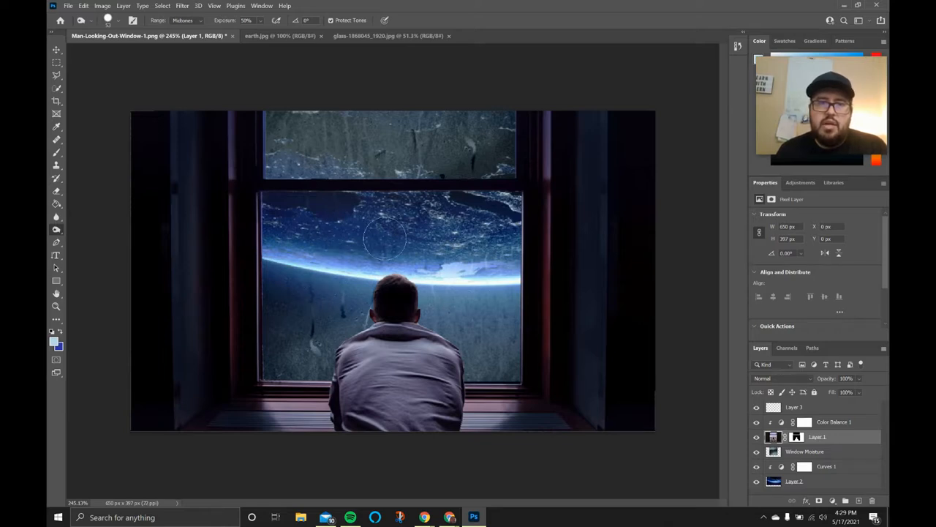
Dodge the man's shoulders, upper back and the top of his head on Layer 1, using an 18 px brush for the finer strokes.
right_click(57, 230)
click(82, 226)
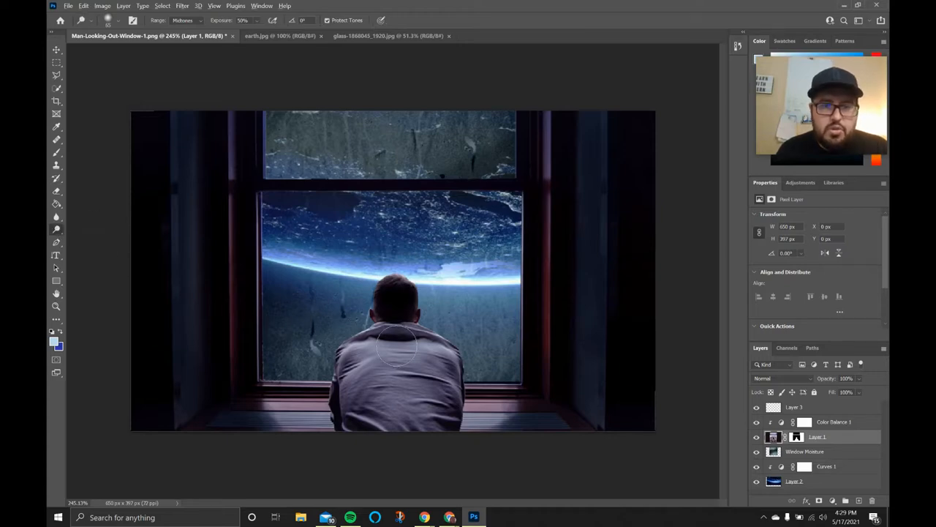
mouse_move(398, 345)
mouse_down()
mouse_move(365, 356)
mouse_move(364, 342)
mouse_move(420, 345)
mouse_move(452, 365)
mouse_move(448, 355)
mouse_up()
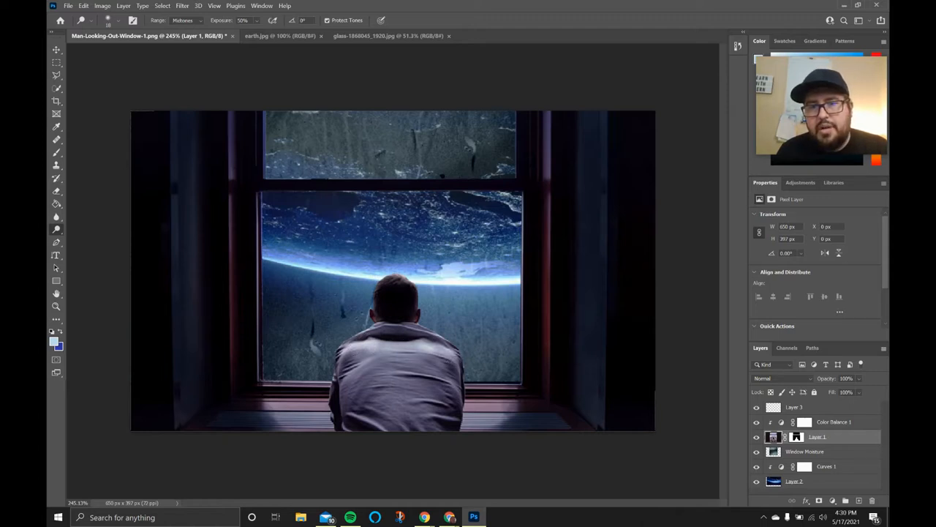
mouse_move(368, 356)
mouse_down()
mouse_move(347, 372)
mouse_move(349, 358)
mouse_up()
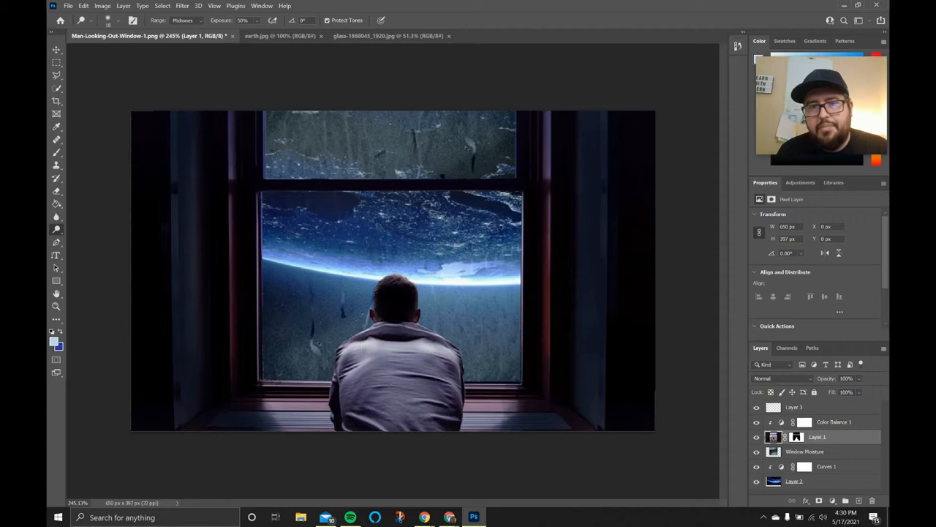
mouse_move(380, 291)
mouse_down()
mouse_move(412, 291)
mouse_move(396, 286)
mouse_up()
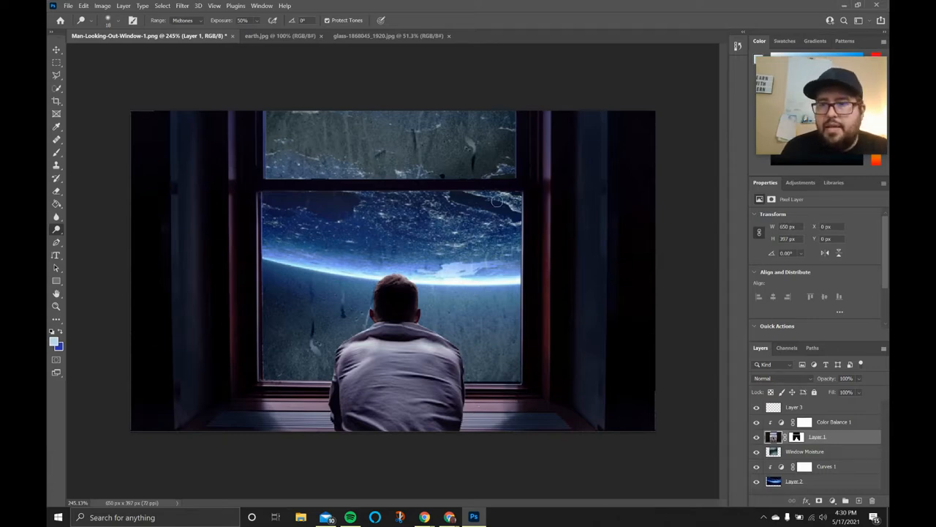
Delete the unused empty Layer 3.
right_click(818, 405)
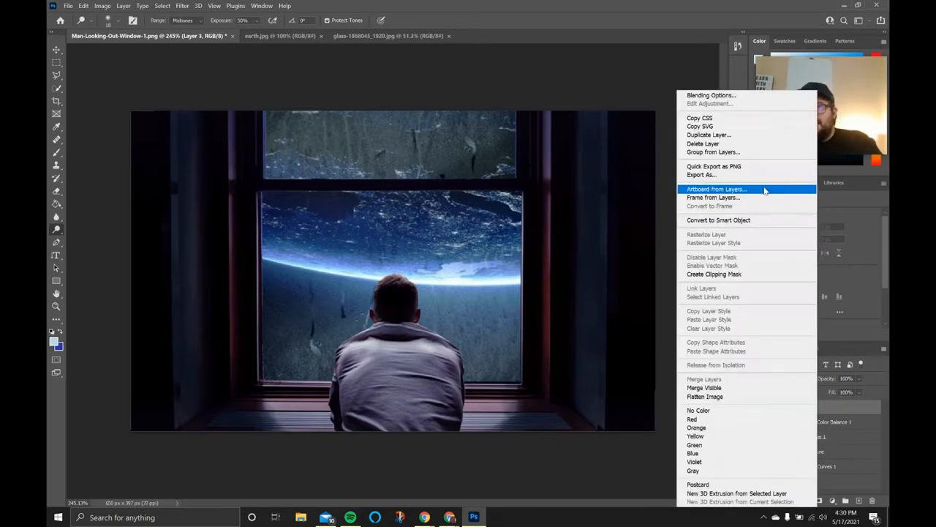
click(724, 144)
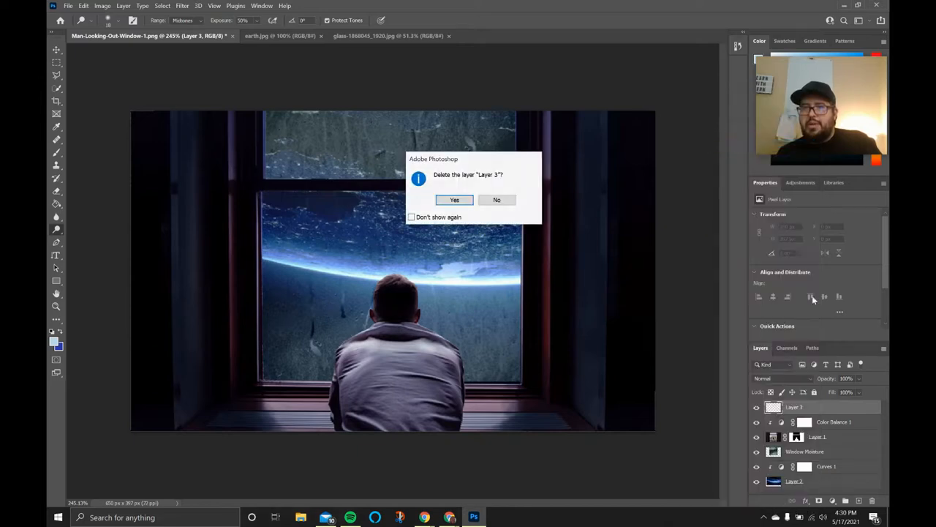
click(455, 199)
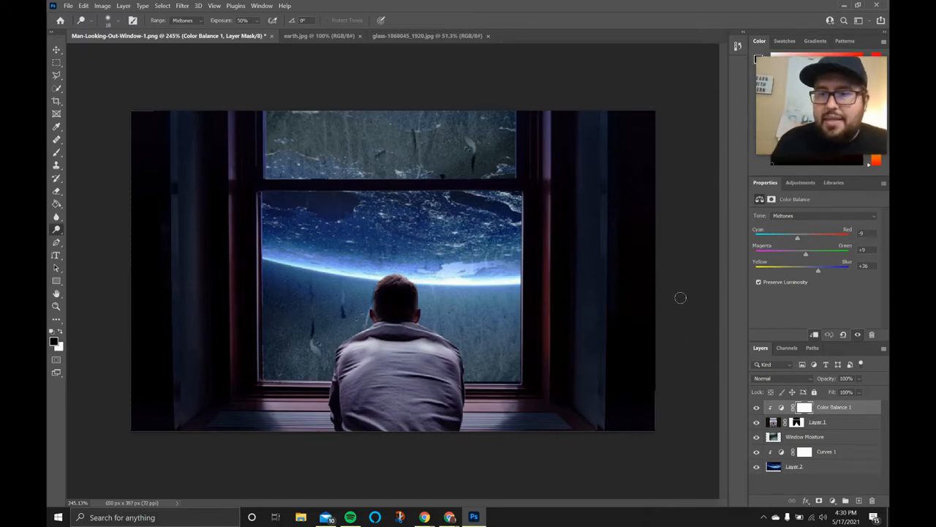
Try to open the original Man-Looking-Out-Window-1 image from the Downloads folder.
click(68, 6)
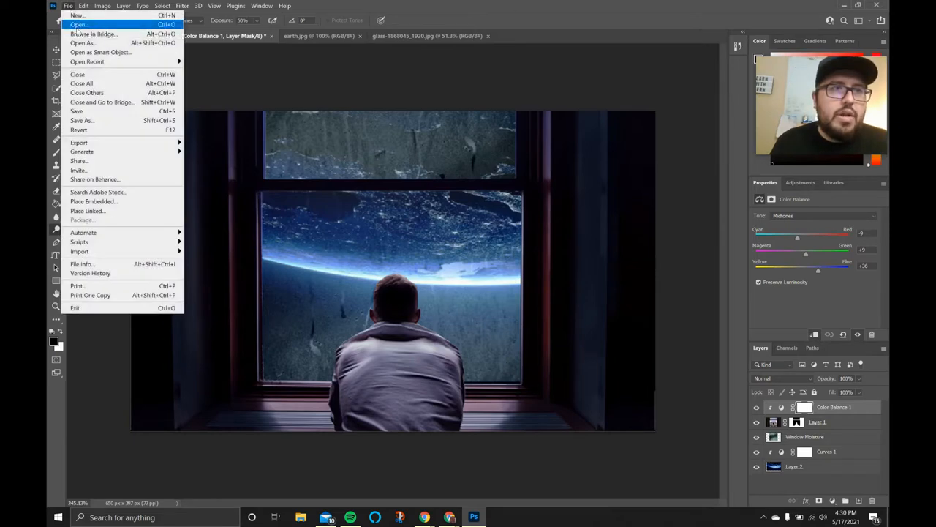
click(74, 27)
scroll(322, 209, down, 3)
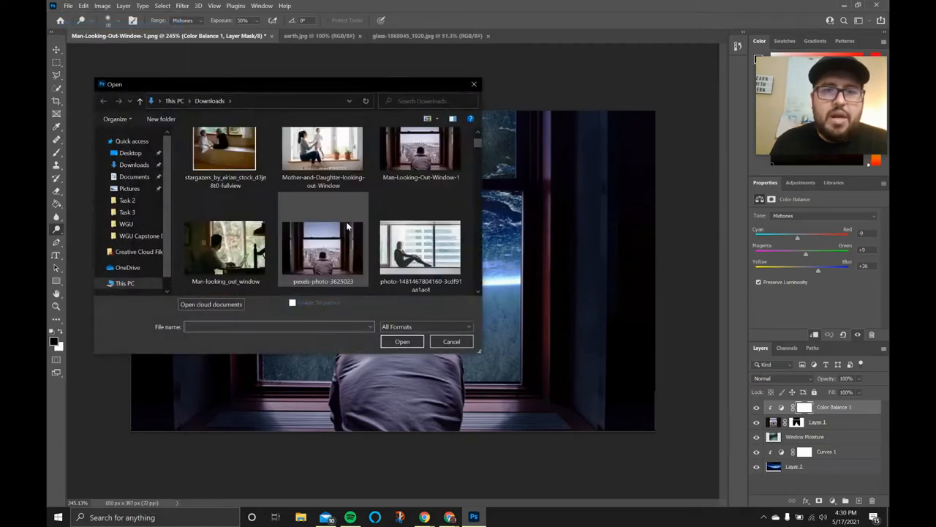
double_click(426, 160)
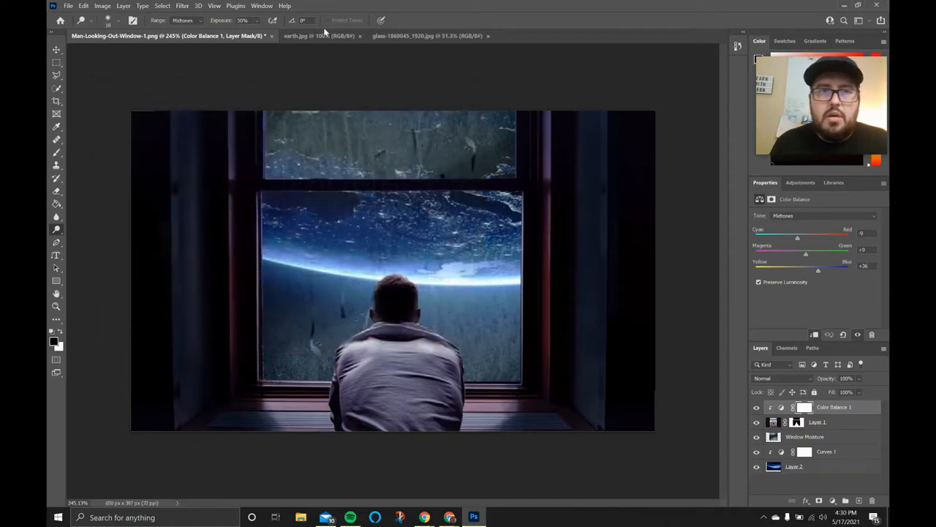
click(280, 35)
click(183, 35)
Open pexels-photo-3625023 from Downloads, fit it to the view and compare this original photo with the finished composite.
click(68, 6)
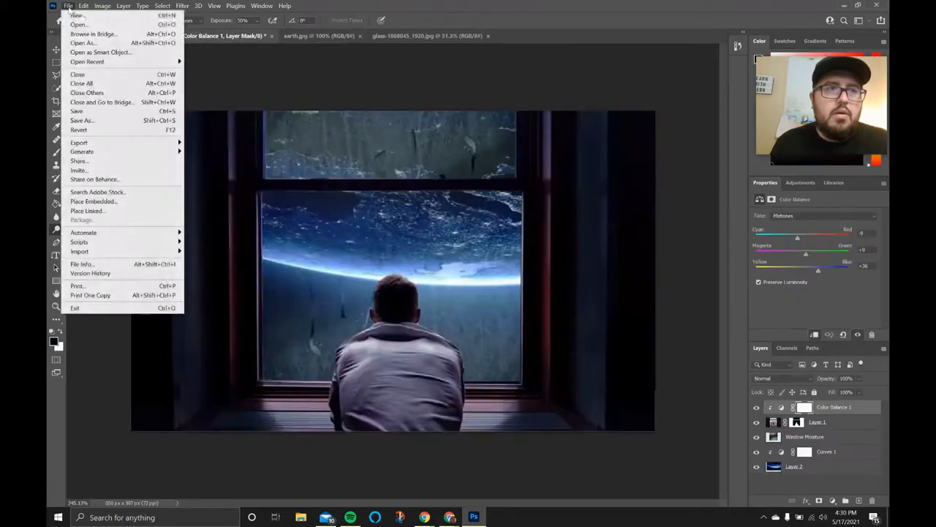
click(78, 24)
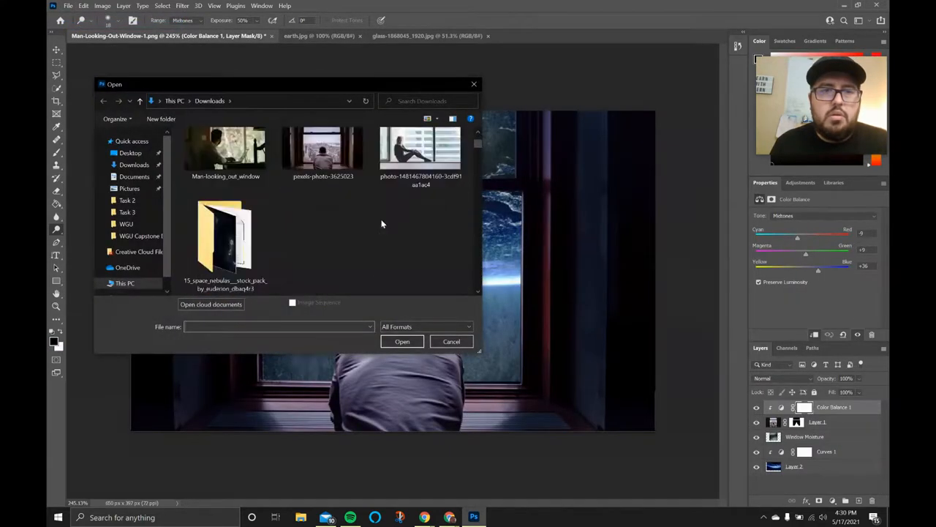
double_click(331, 205)
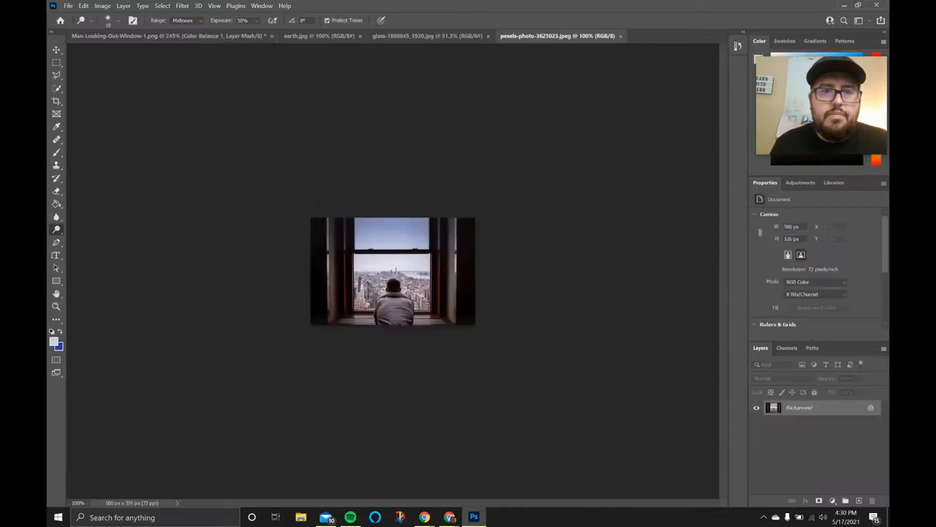
key(ctrl+0)
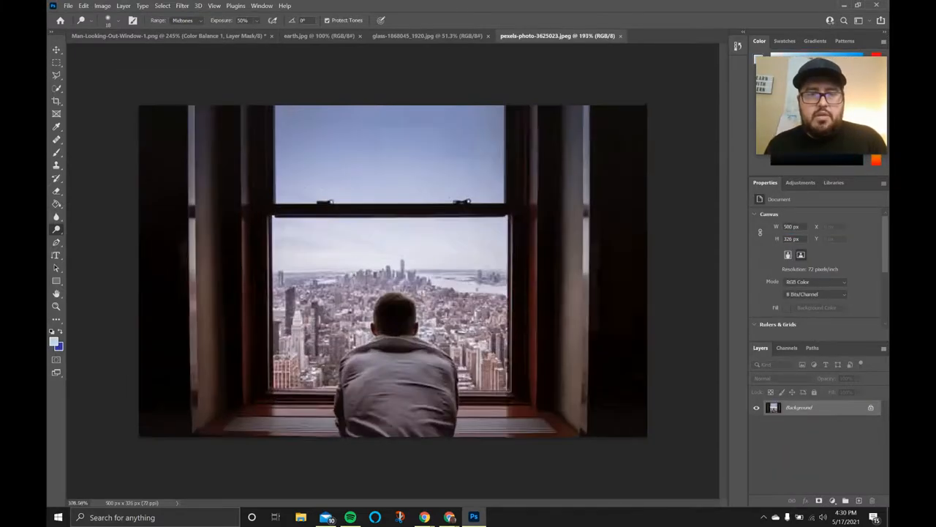
click(145, 36)
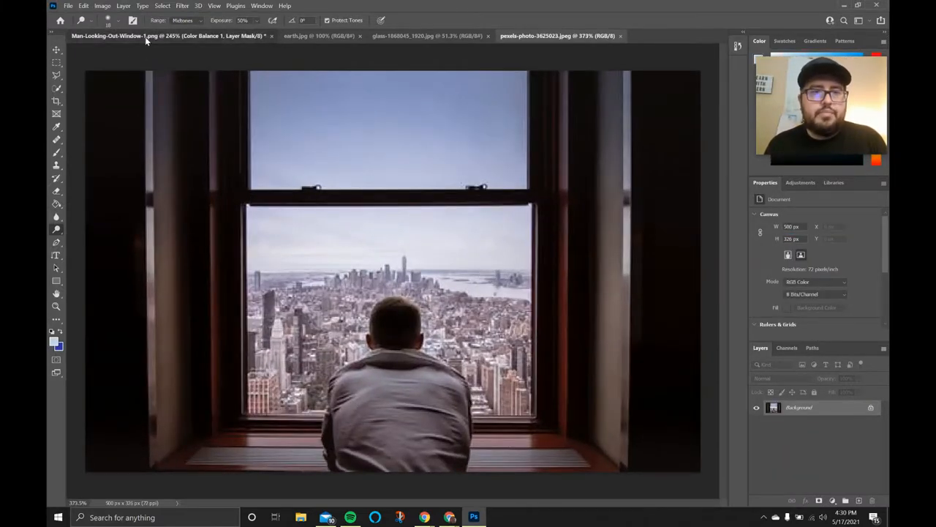
click(565, 36)
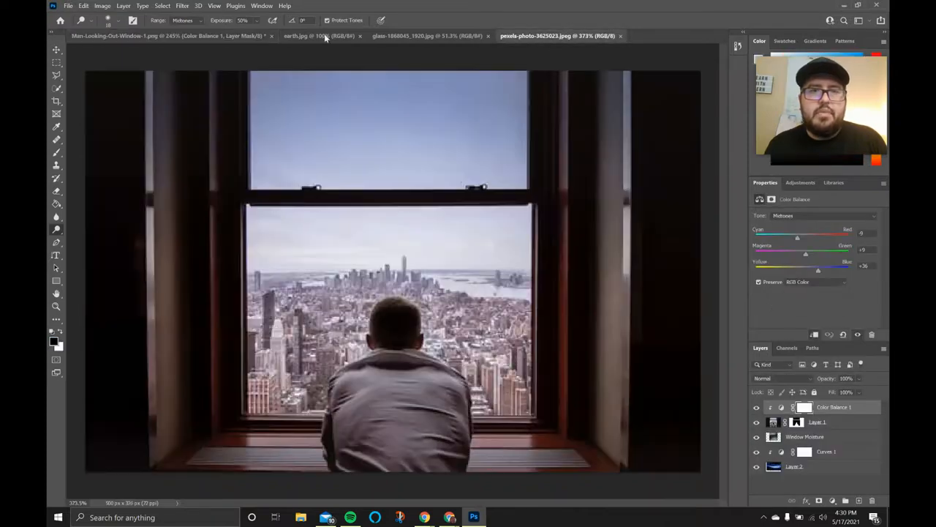
Compare the finished composite with the original pexels-photo-3625023 by alternating between the two documents, ending on the composite.
click(195, 37)
click(578, 36)
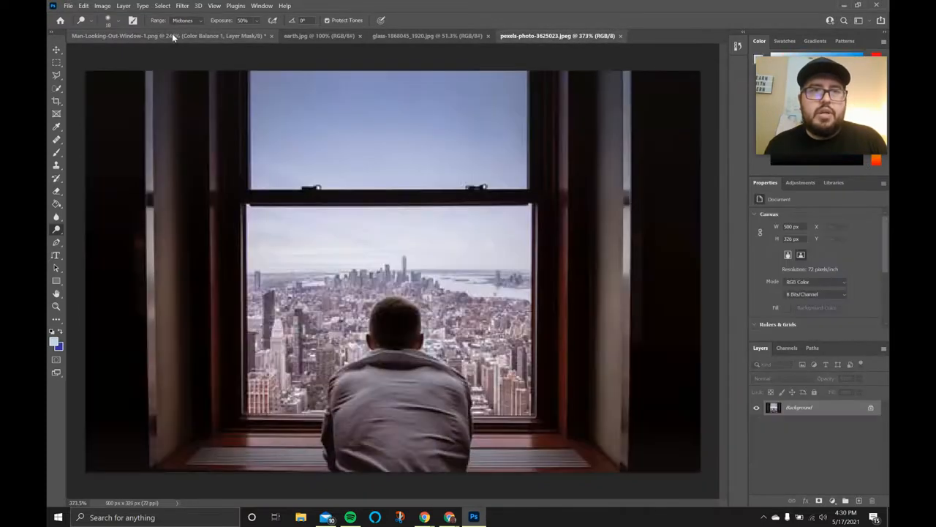
click(172, 35)
click(522, 36)
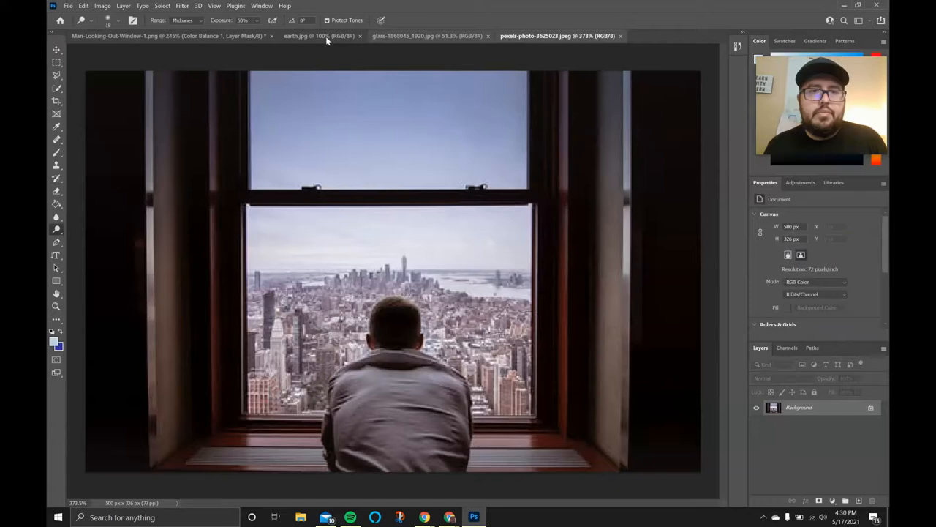
click(226, 32)
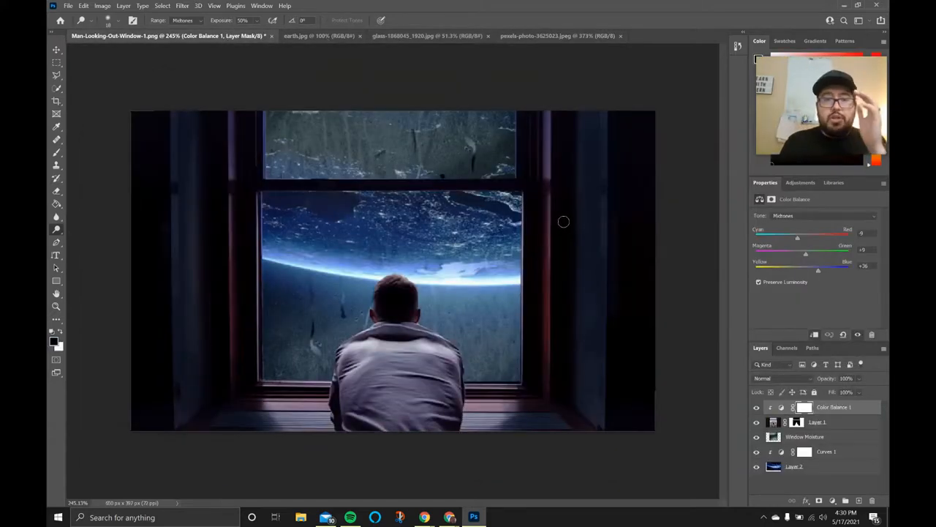
Export the composite as a PNG named Man in Space1 in the Downloads folder.
click(68, 6)
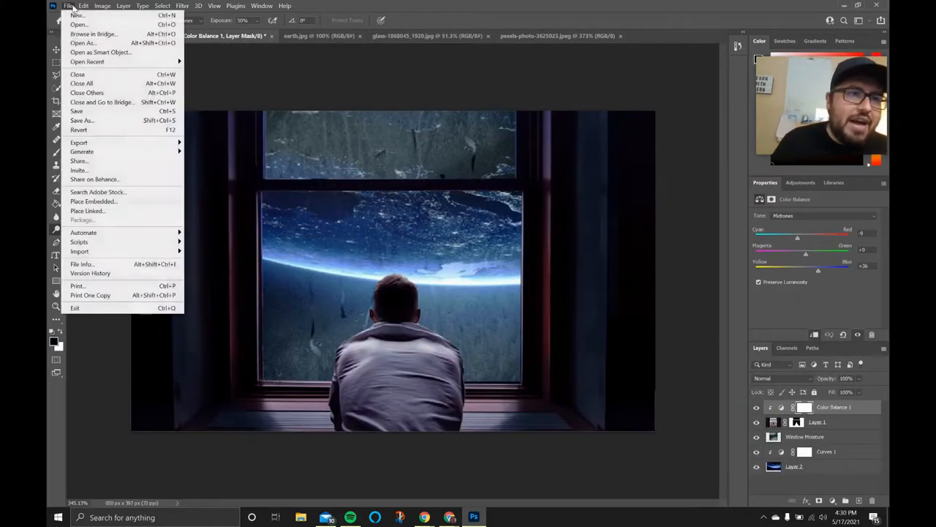
mouse_move(88, 144)
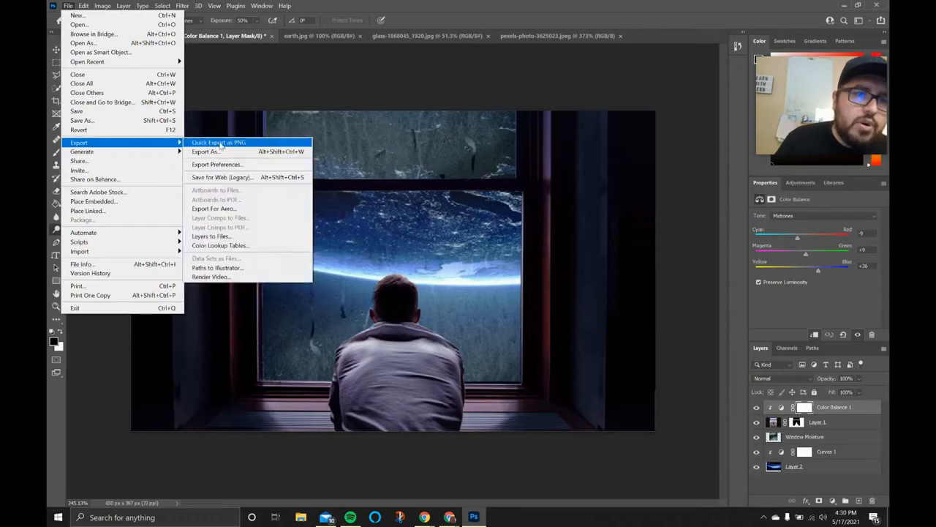
click(221, 142)
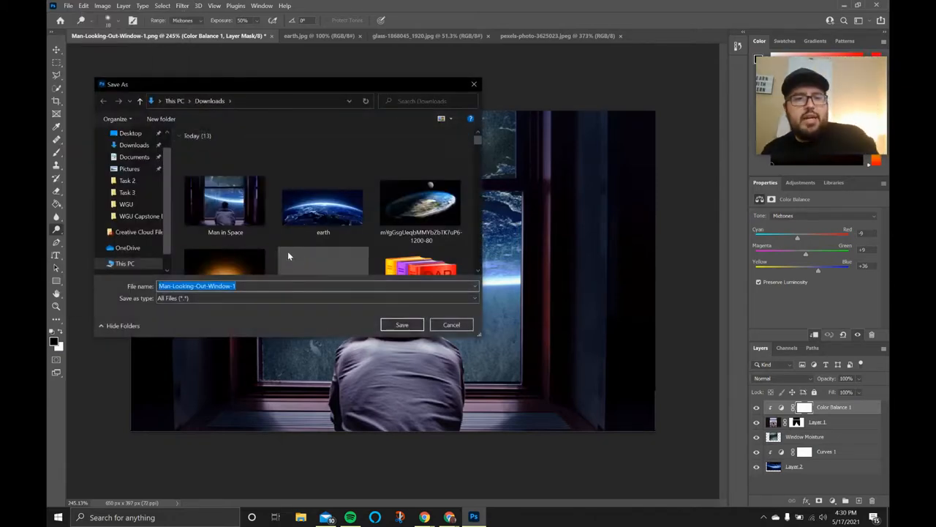
text(Man in )
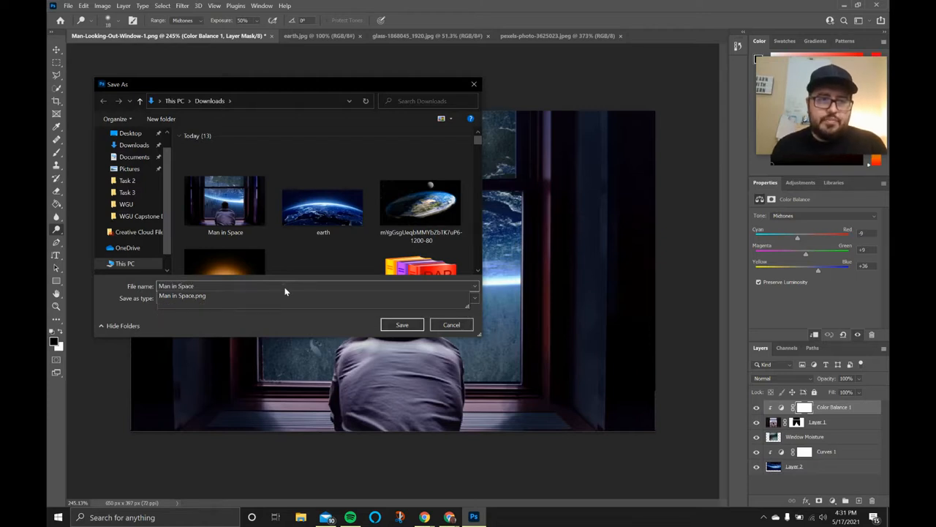
text(Space)
click(403, 324)
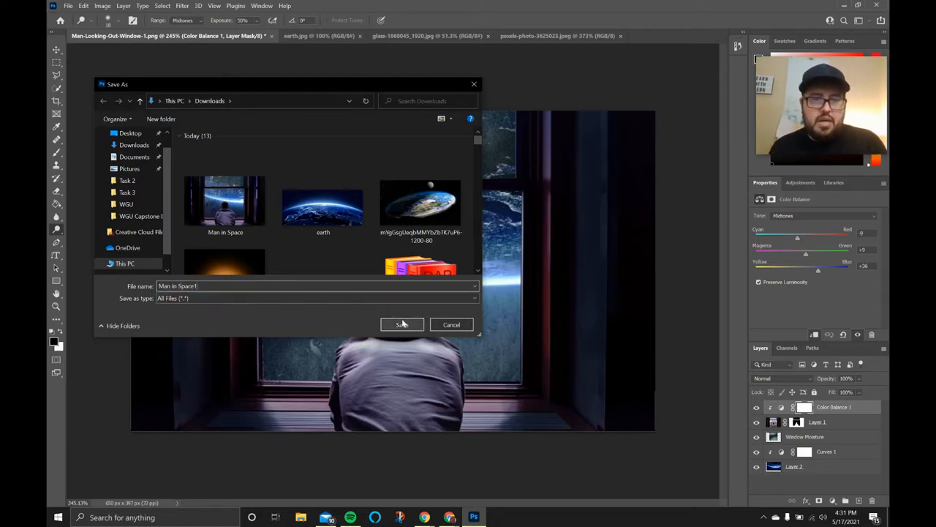
click(403, 324)
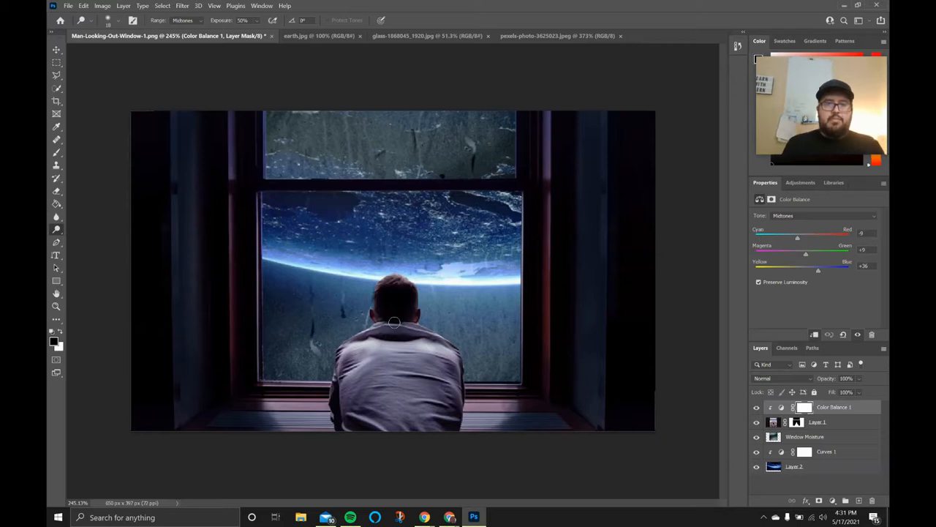